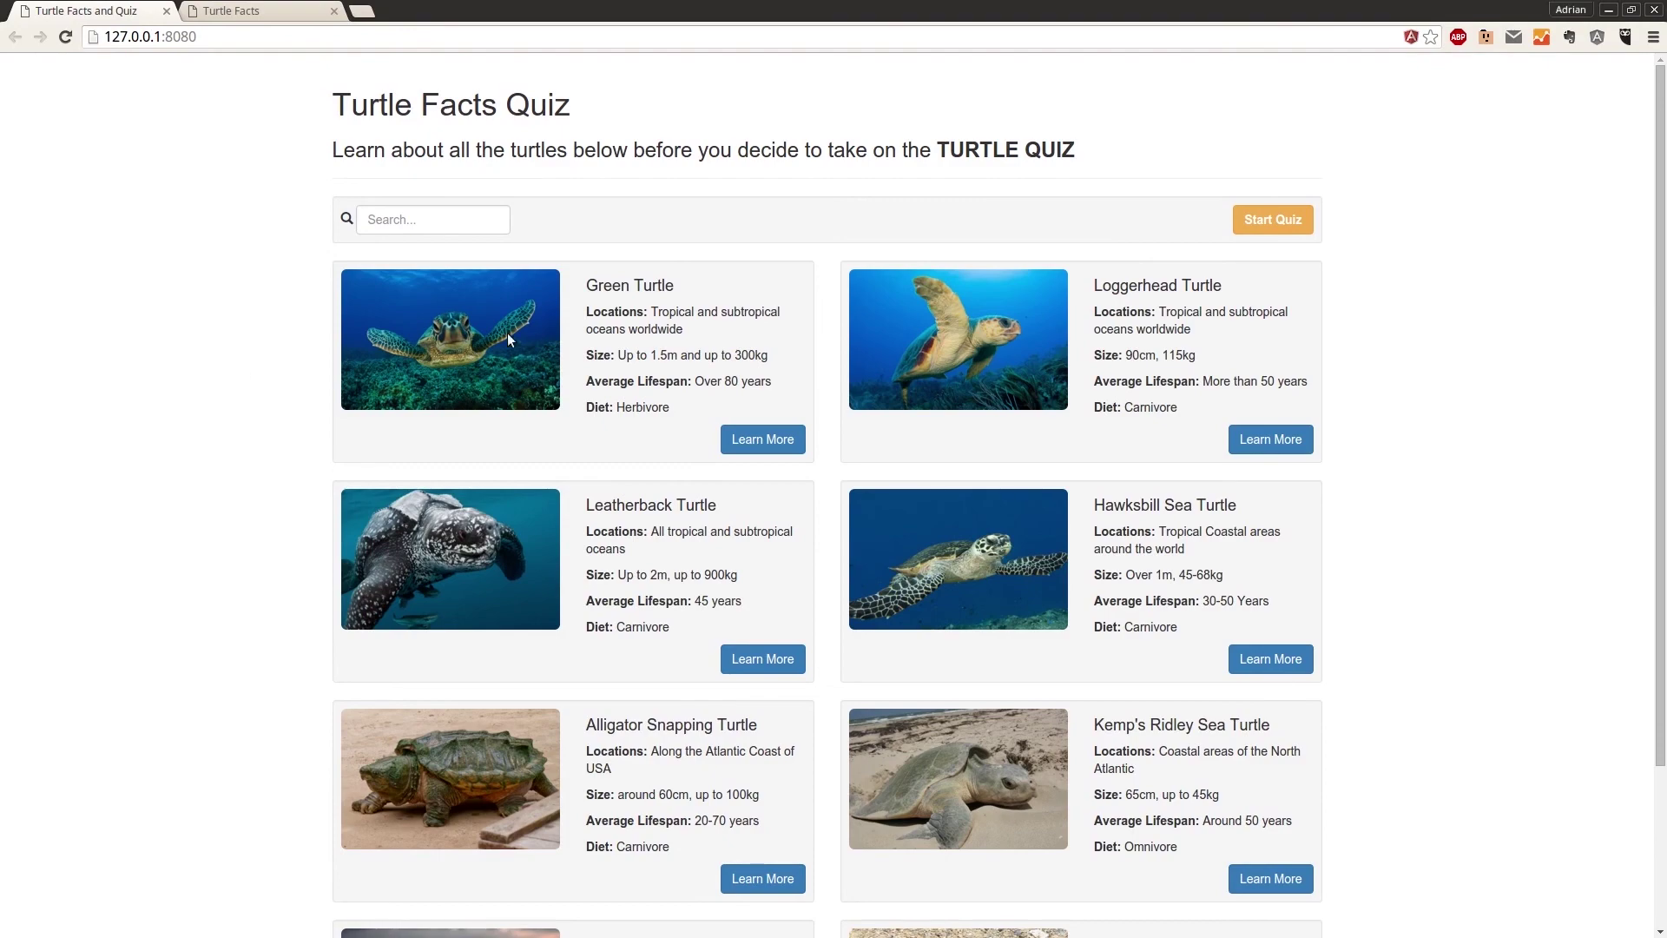
scroll(328, 635, down, 3)
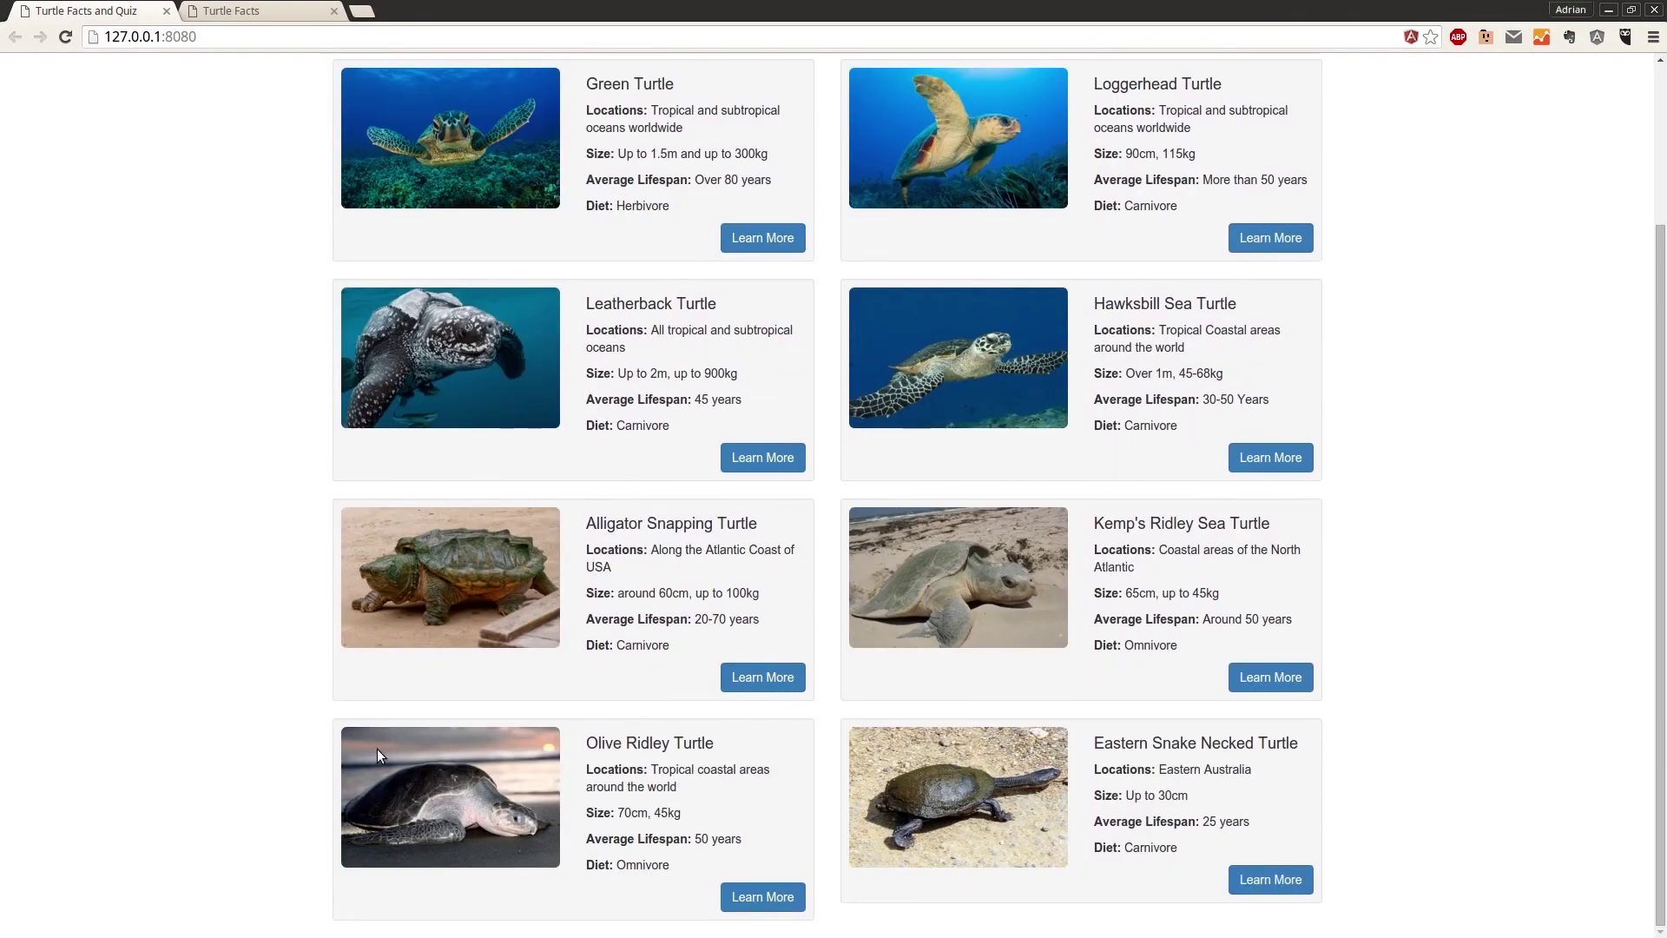
scroll(1076, 697, up, 3)
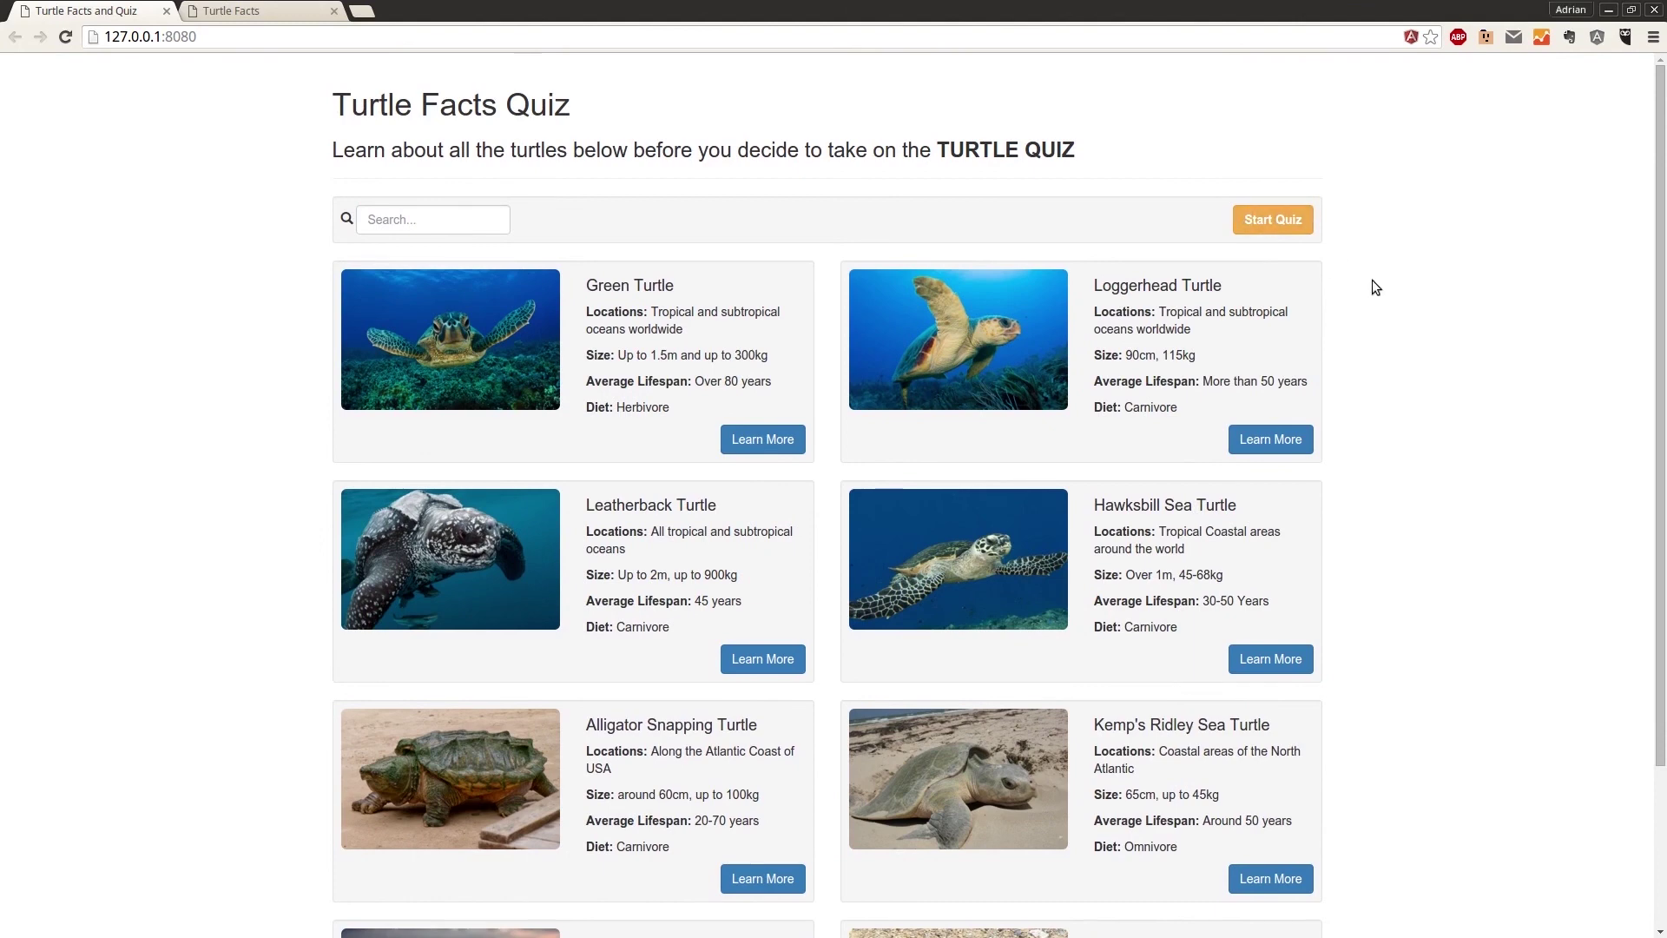
Click Start Quiz so the turtle cards and search bar vanish, leaving only the header.
click(1272, 219)
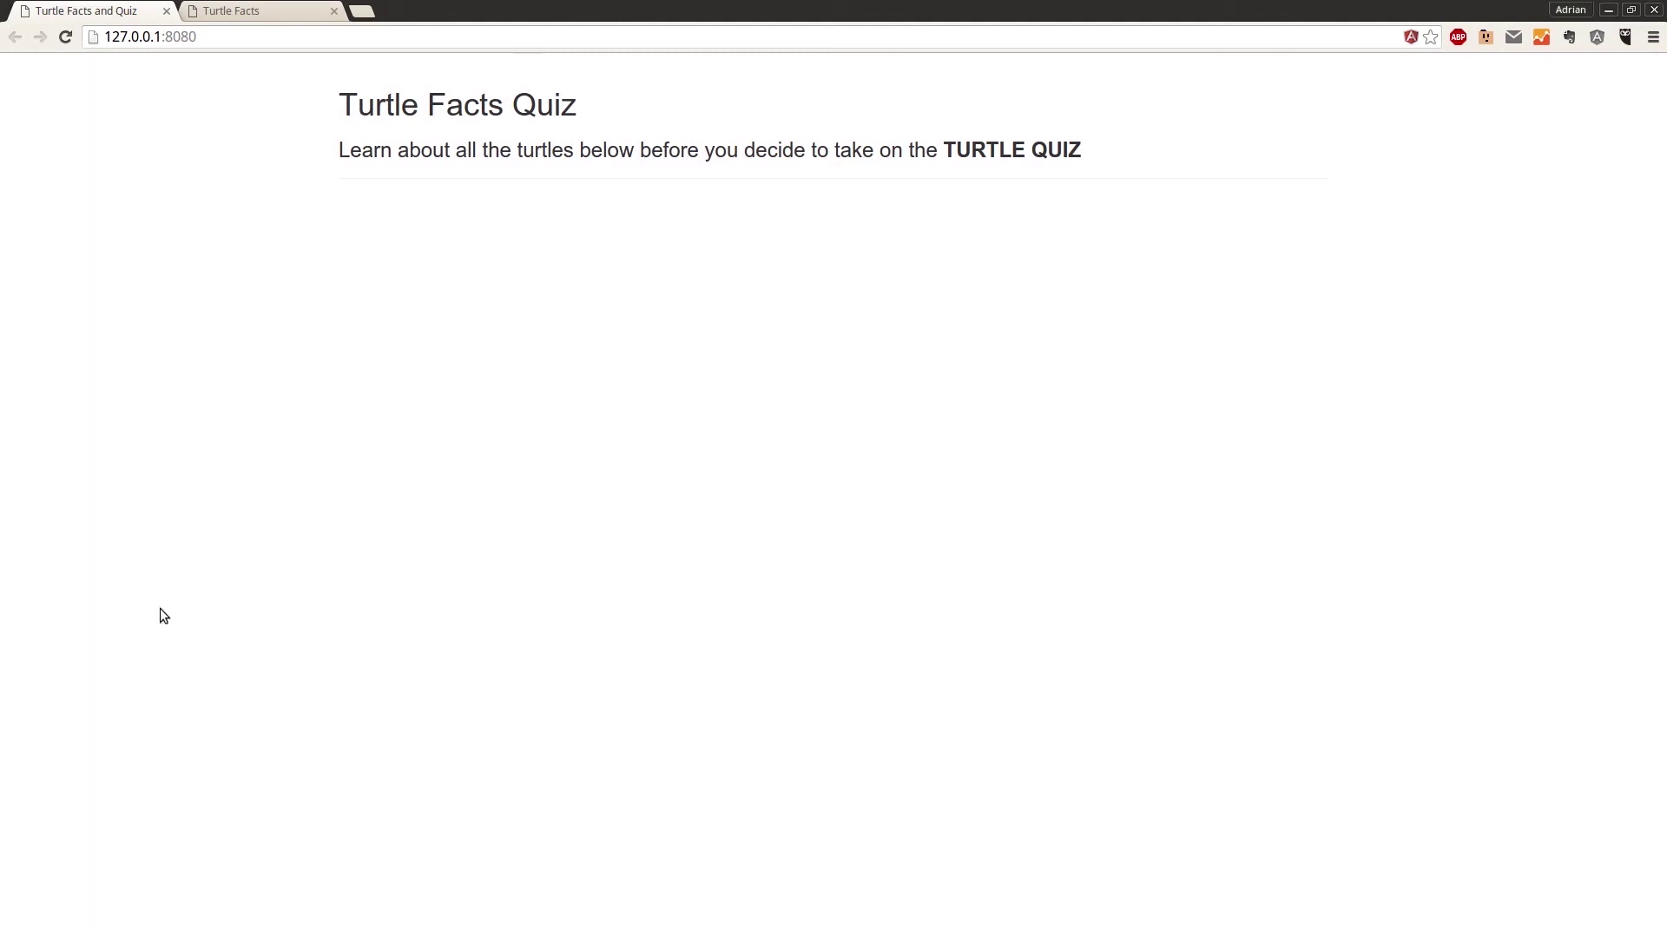
Add a <div ng-controller="quizCtrl as quiz"> block below the List Controller and save index.html.
key(alt+Tab)
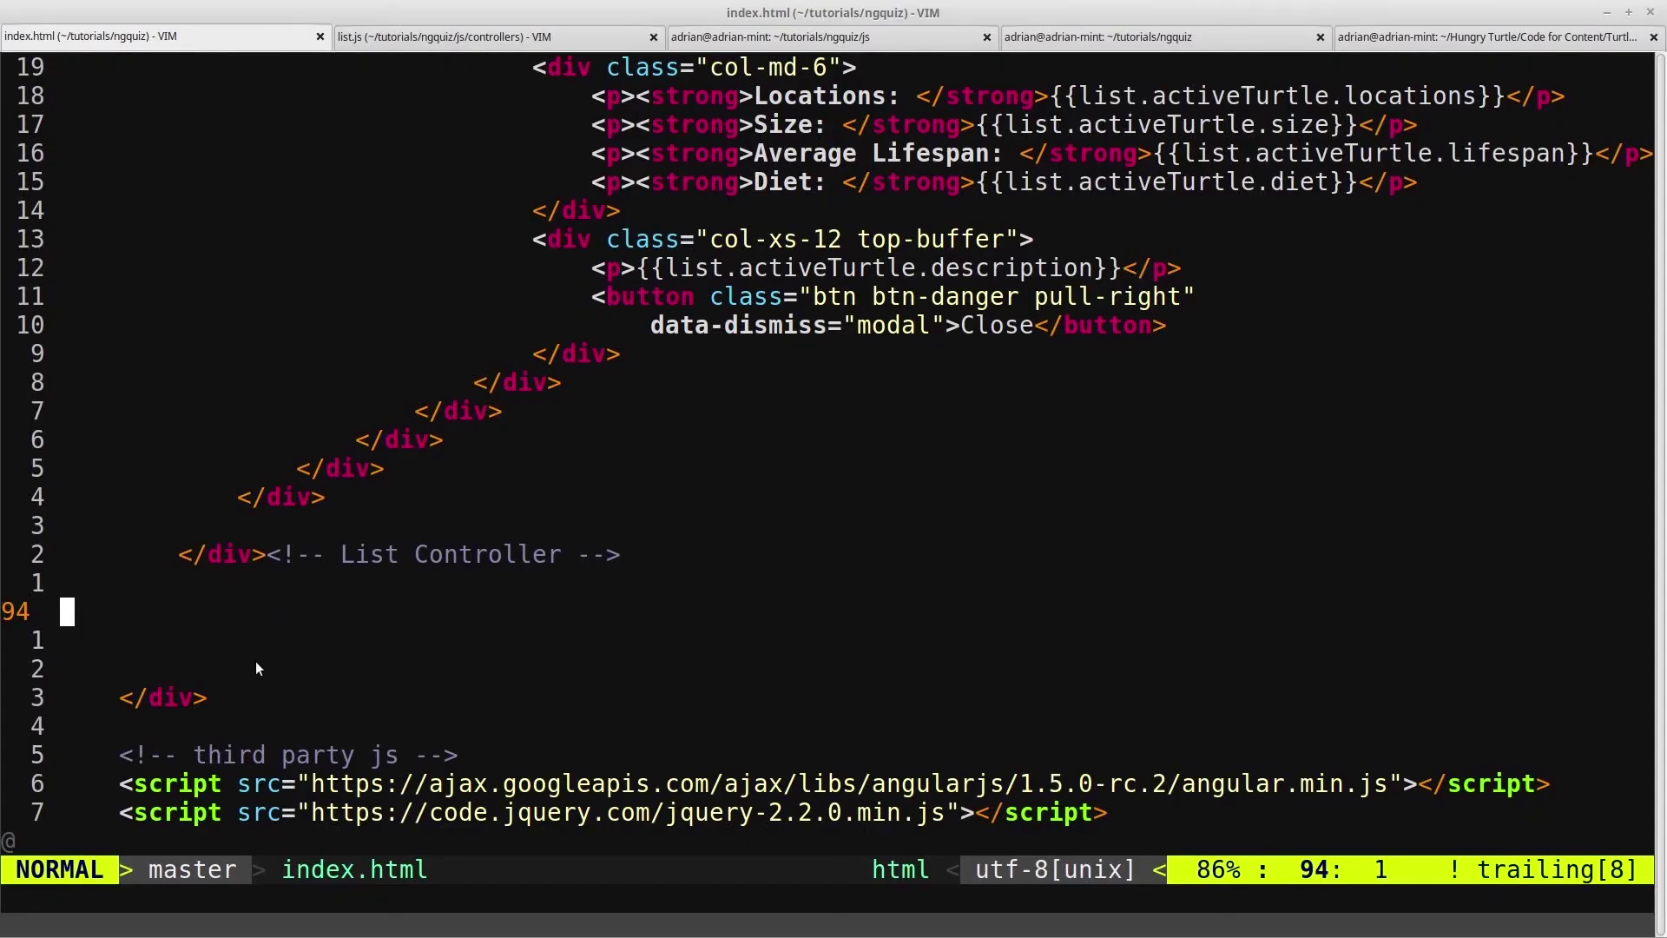
scroll(534, 632, up, 6)
scroll(554, 625, up, 2)
scroll(573, 619, up, 6)
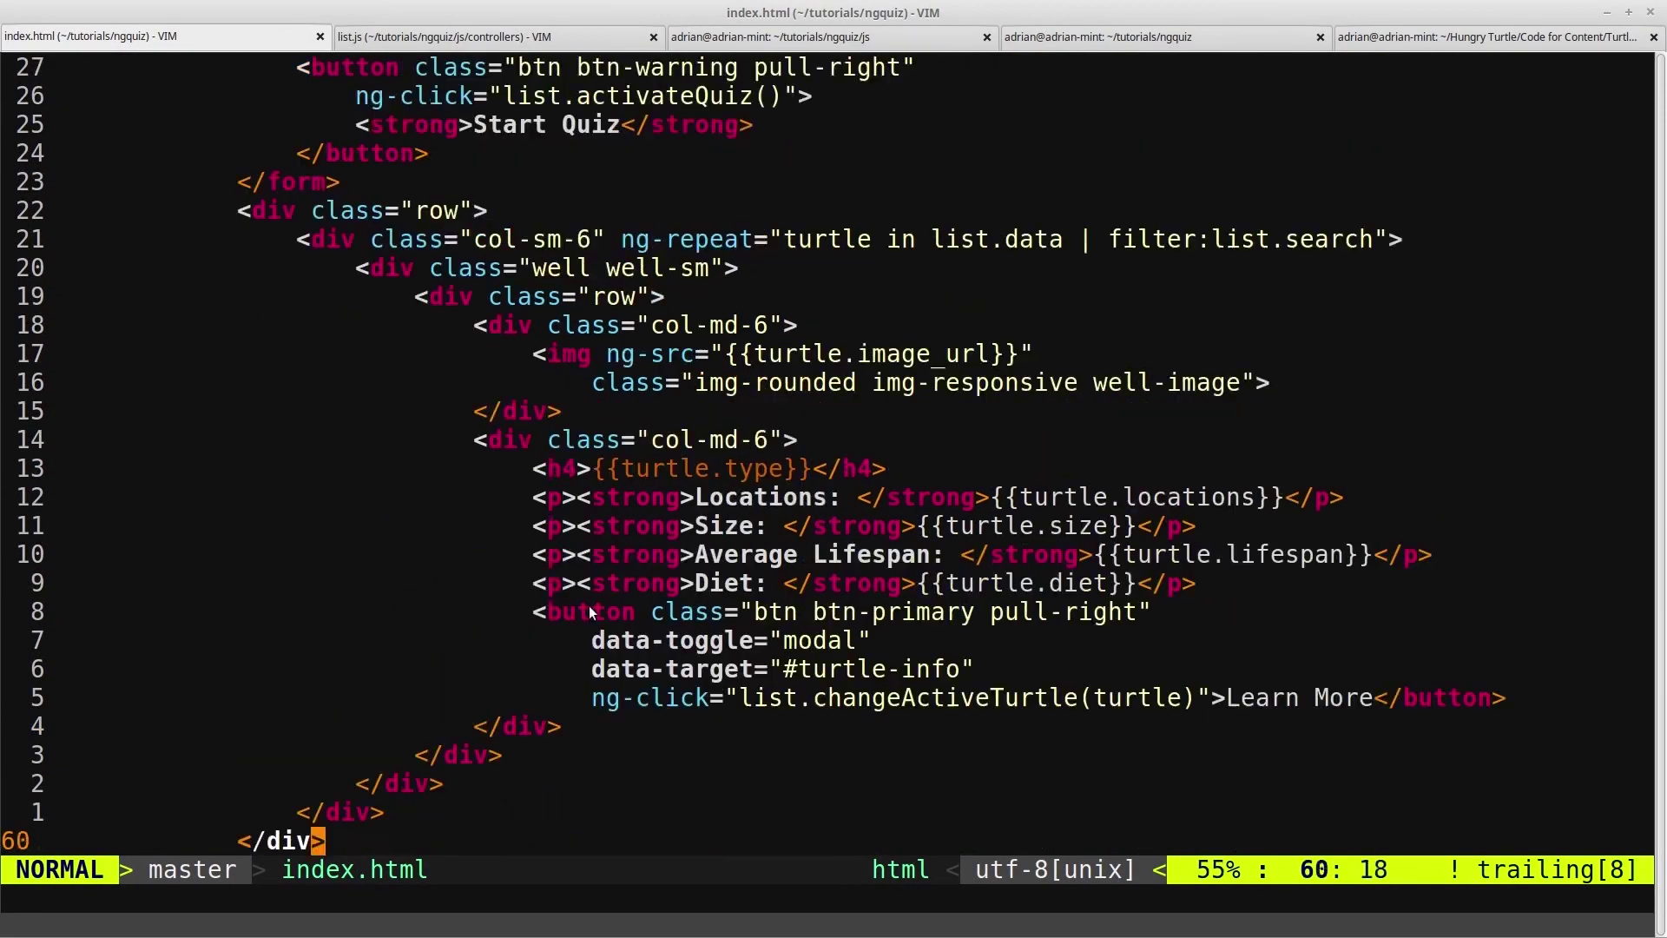
scroll(652, 482, up, 5)
scroll(716, 369, up, 1)
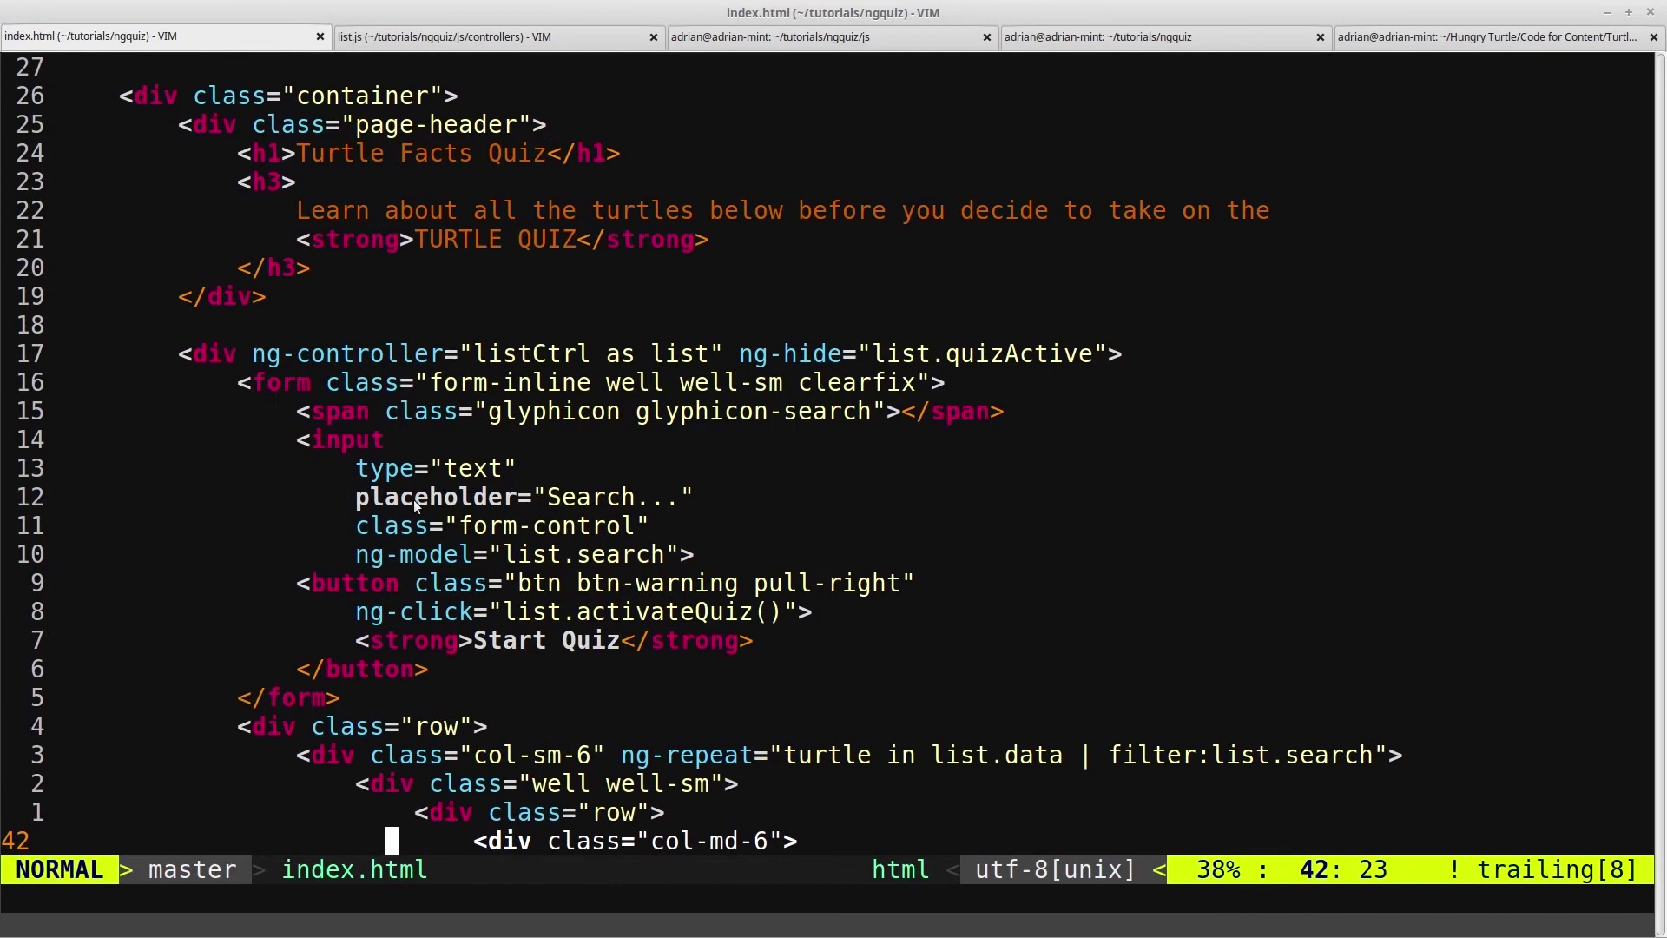
scroll(390, 503, down, 6)
scroll(314, 500, down, 4)
scroll(260, 492, down, 5)
scroll(248, 491, down, 5)
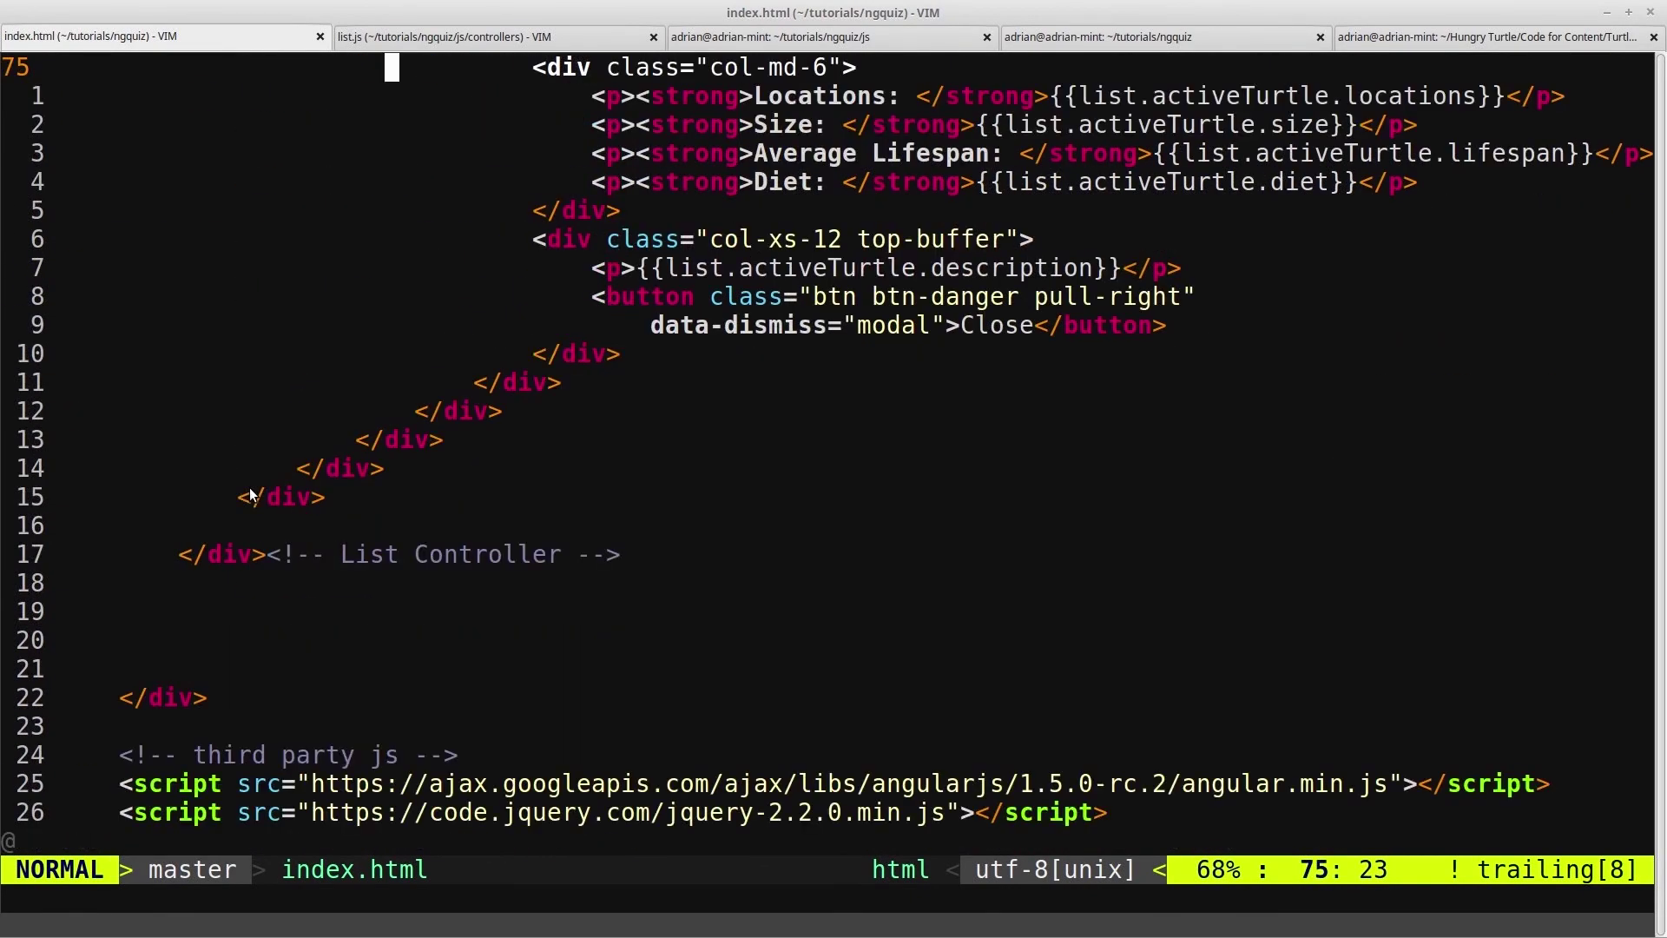
click(257, 552)
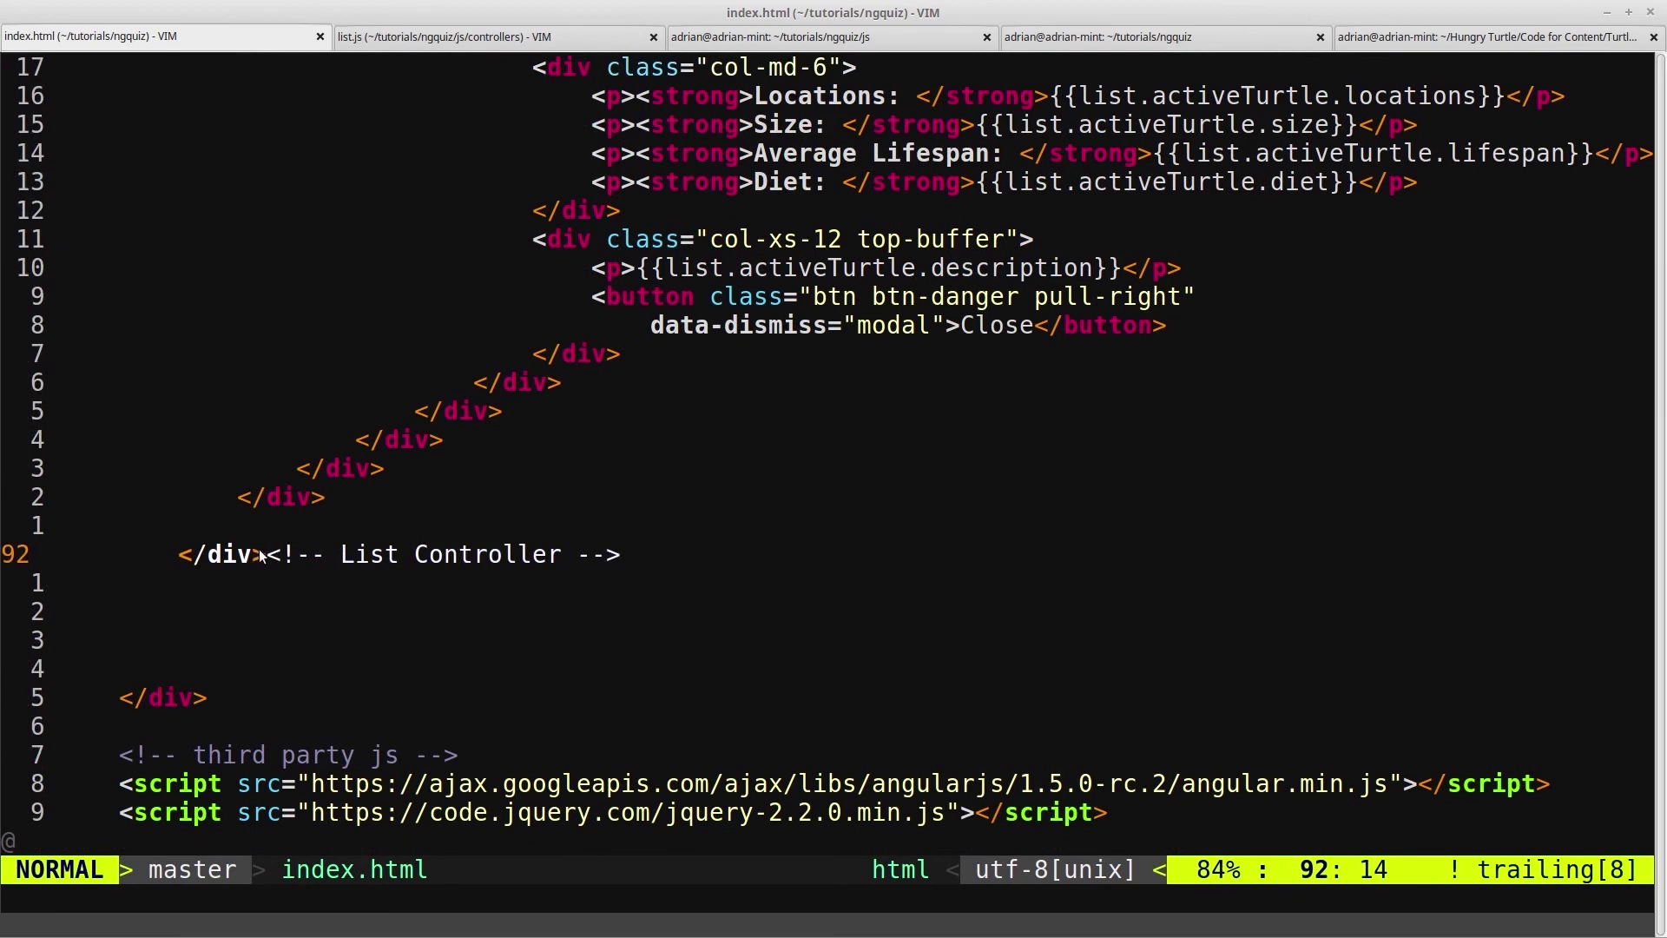
key(o)
key(Return)
text(diuv)
key(BackSpace)
key(BackSpace)
text(v)
key(Tab)
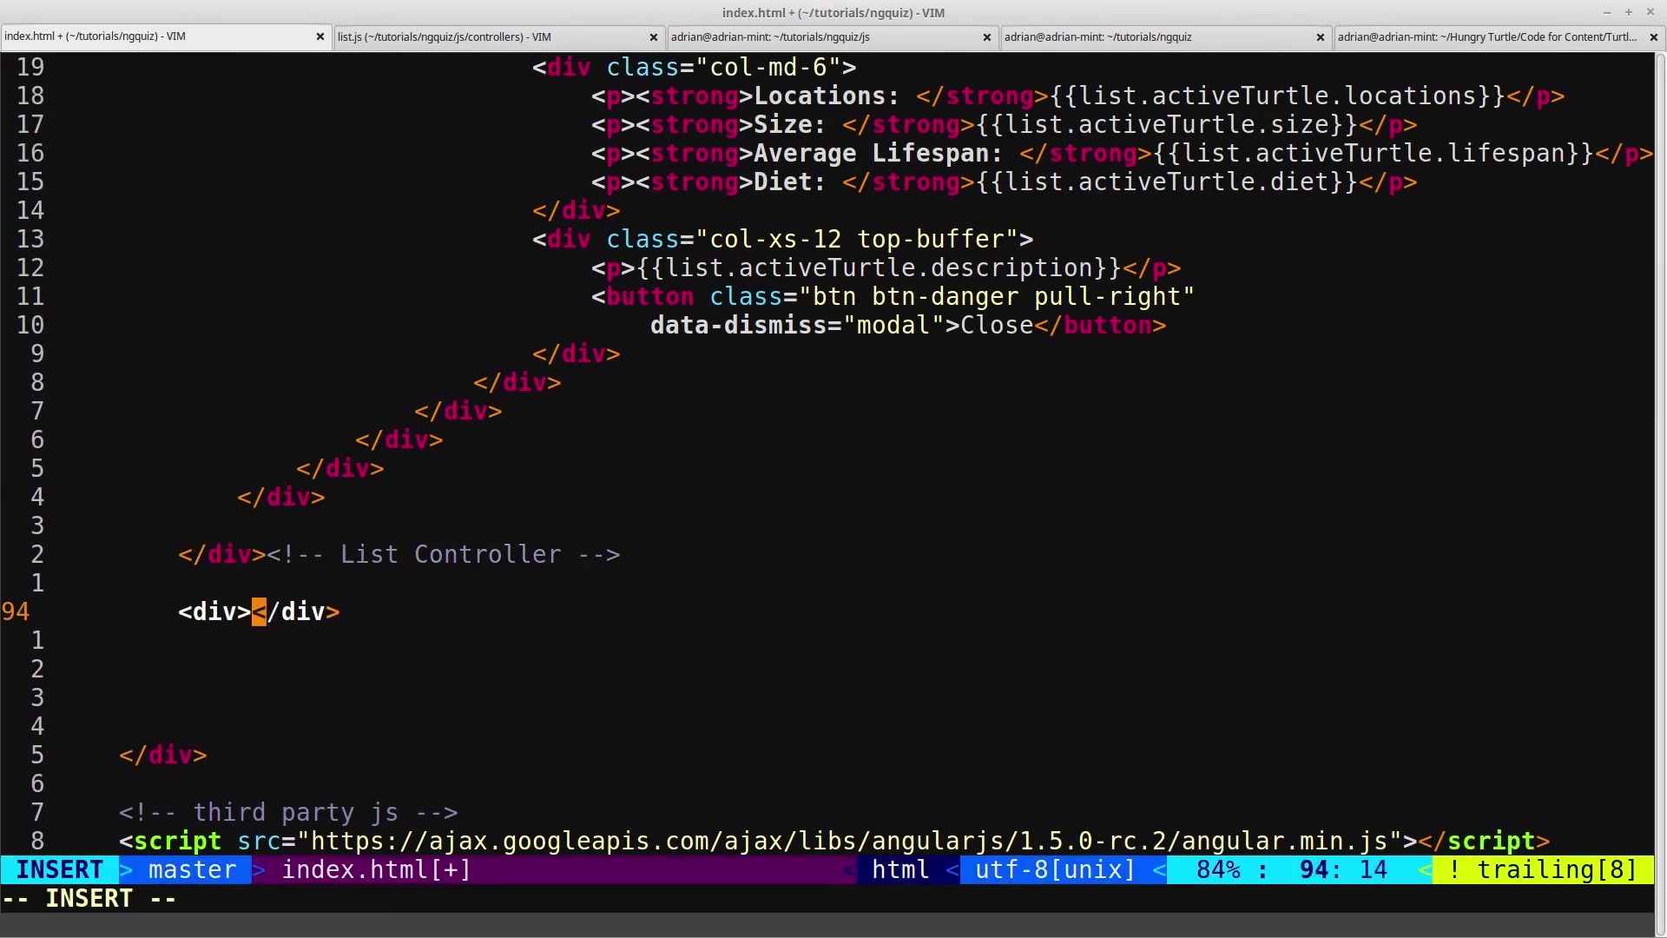
key(Return)
key(Escape)
key(k)
key(l)
key(l)
key(l)
key(l)
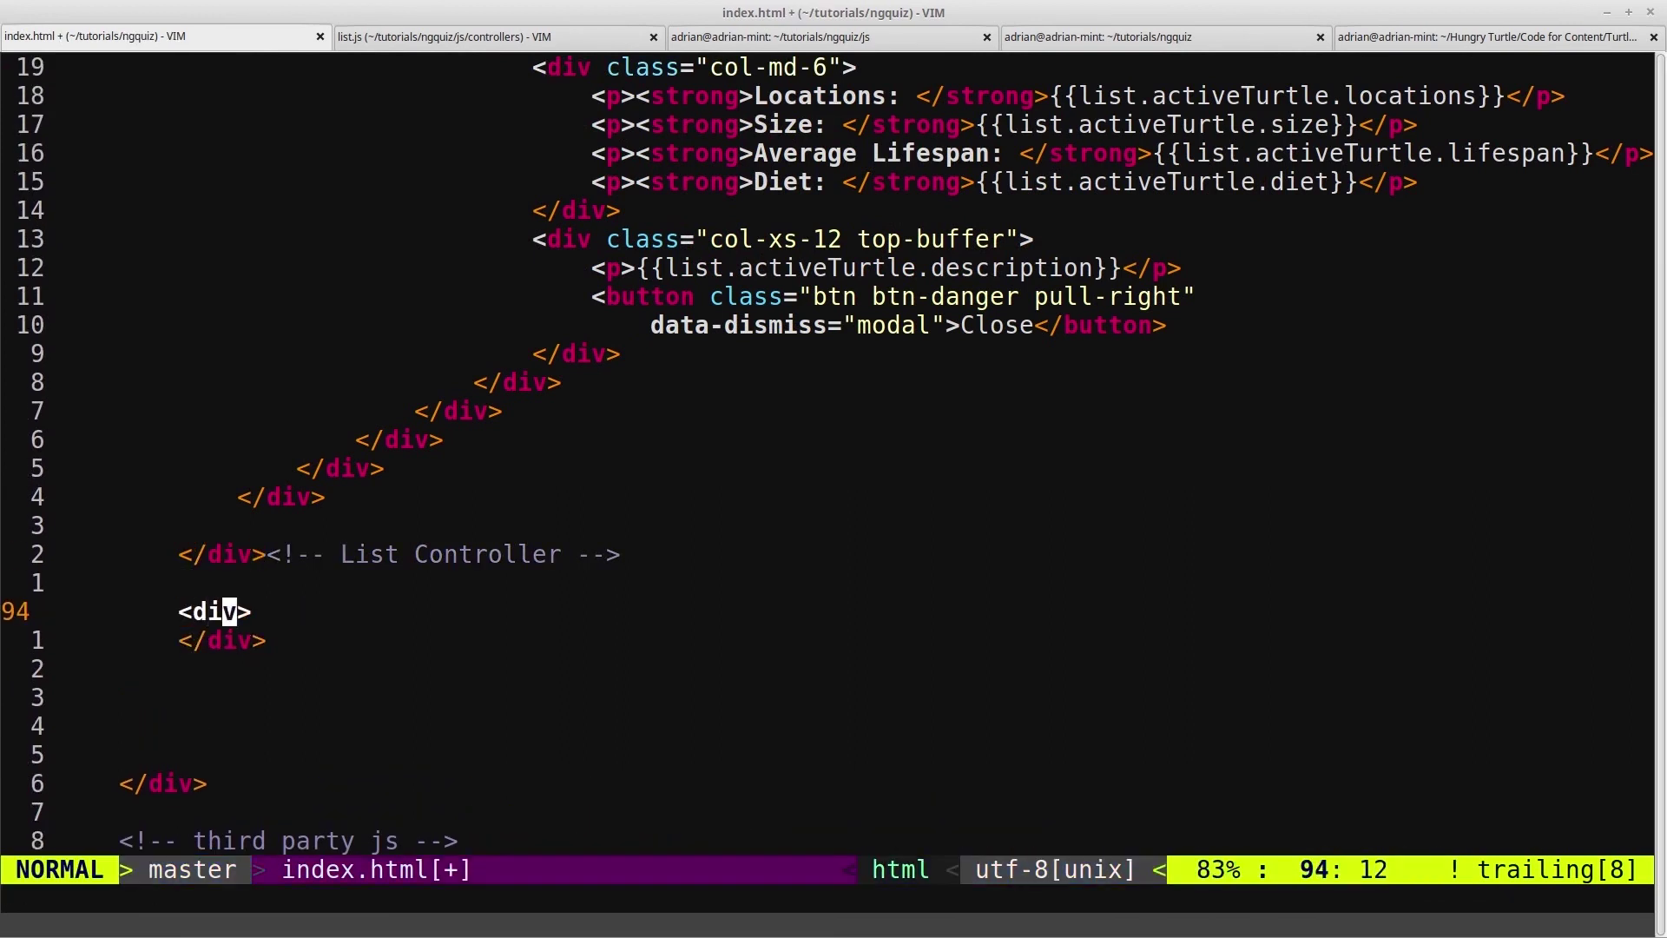
key(a)
text(ng)
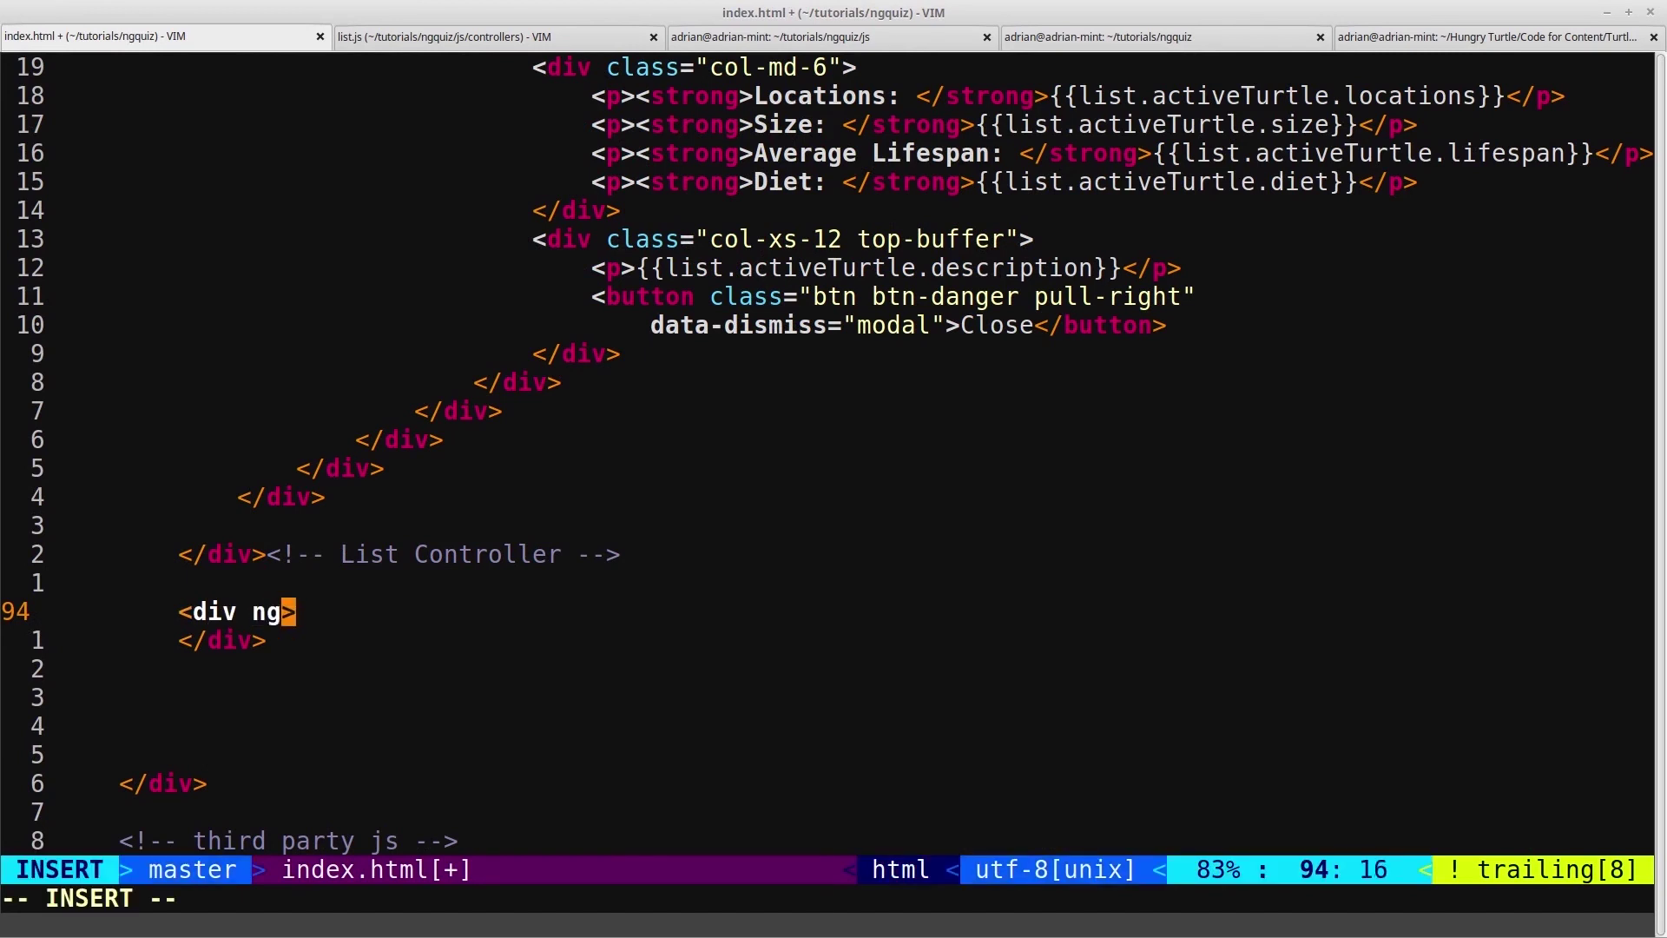
text(-controller="quiz)
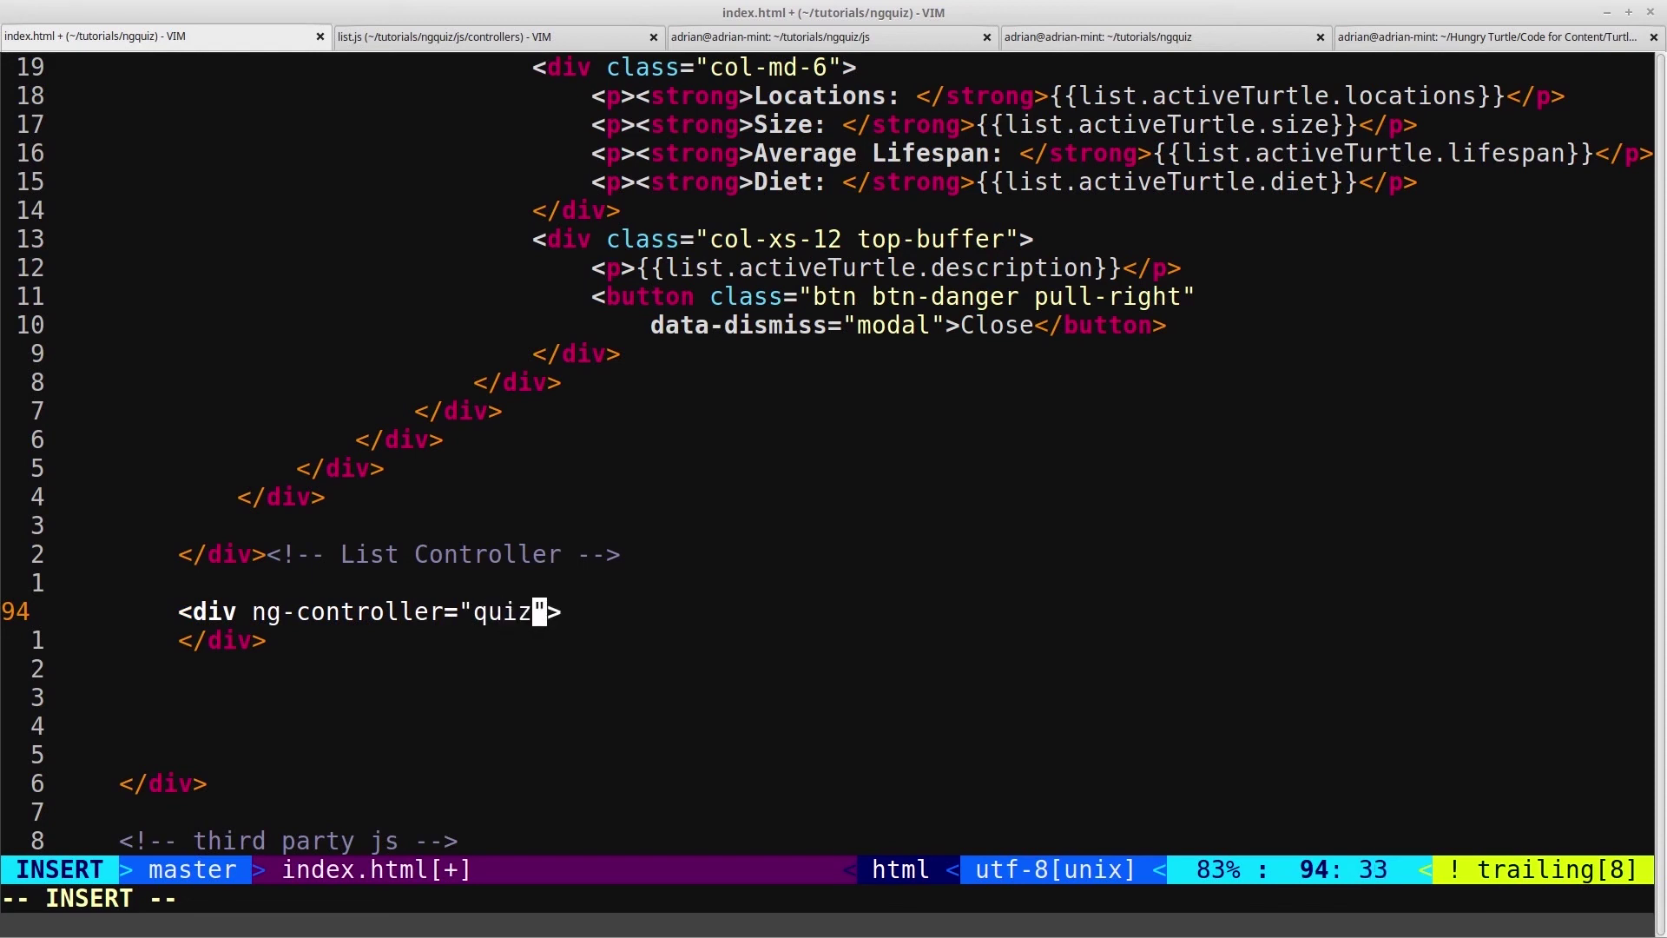
text(Ctrl)
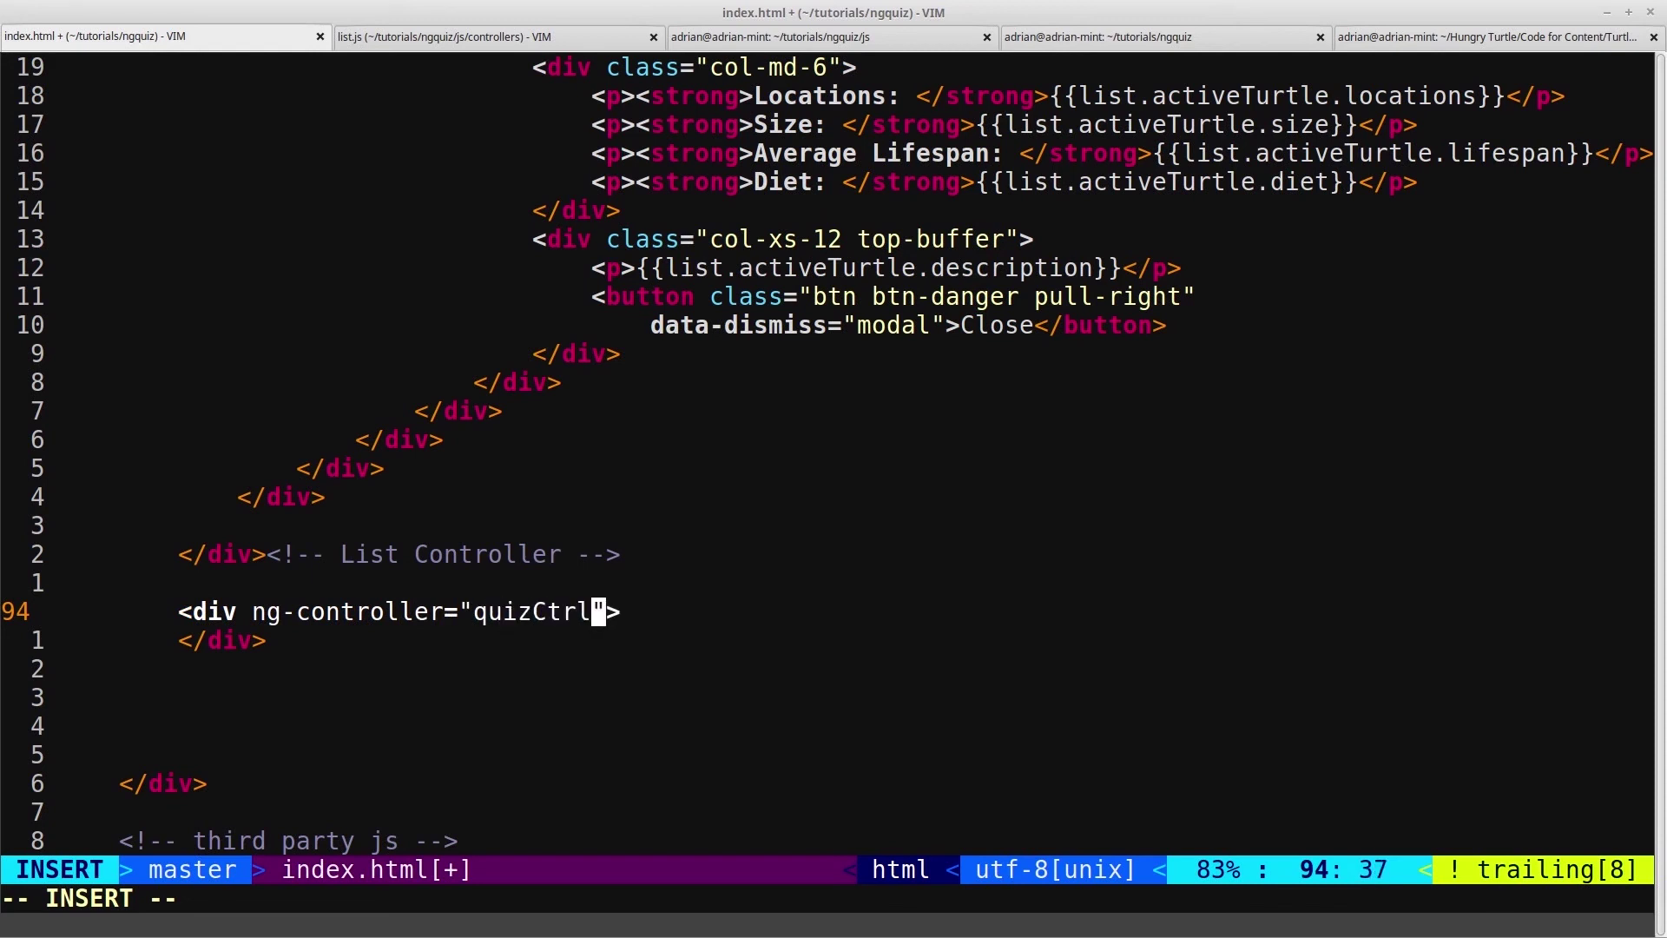
text( as quiz)
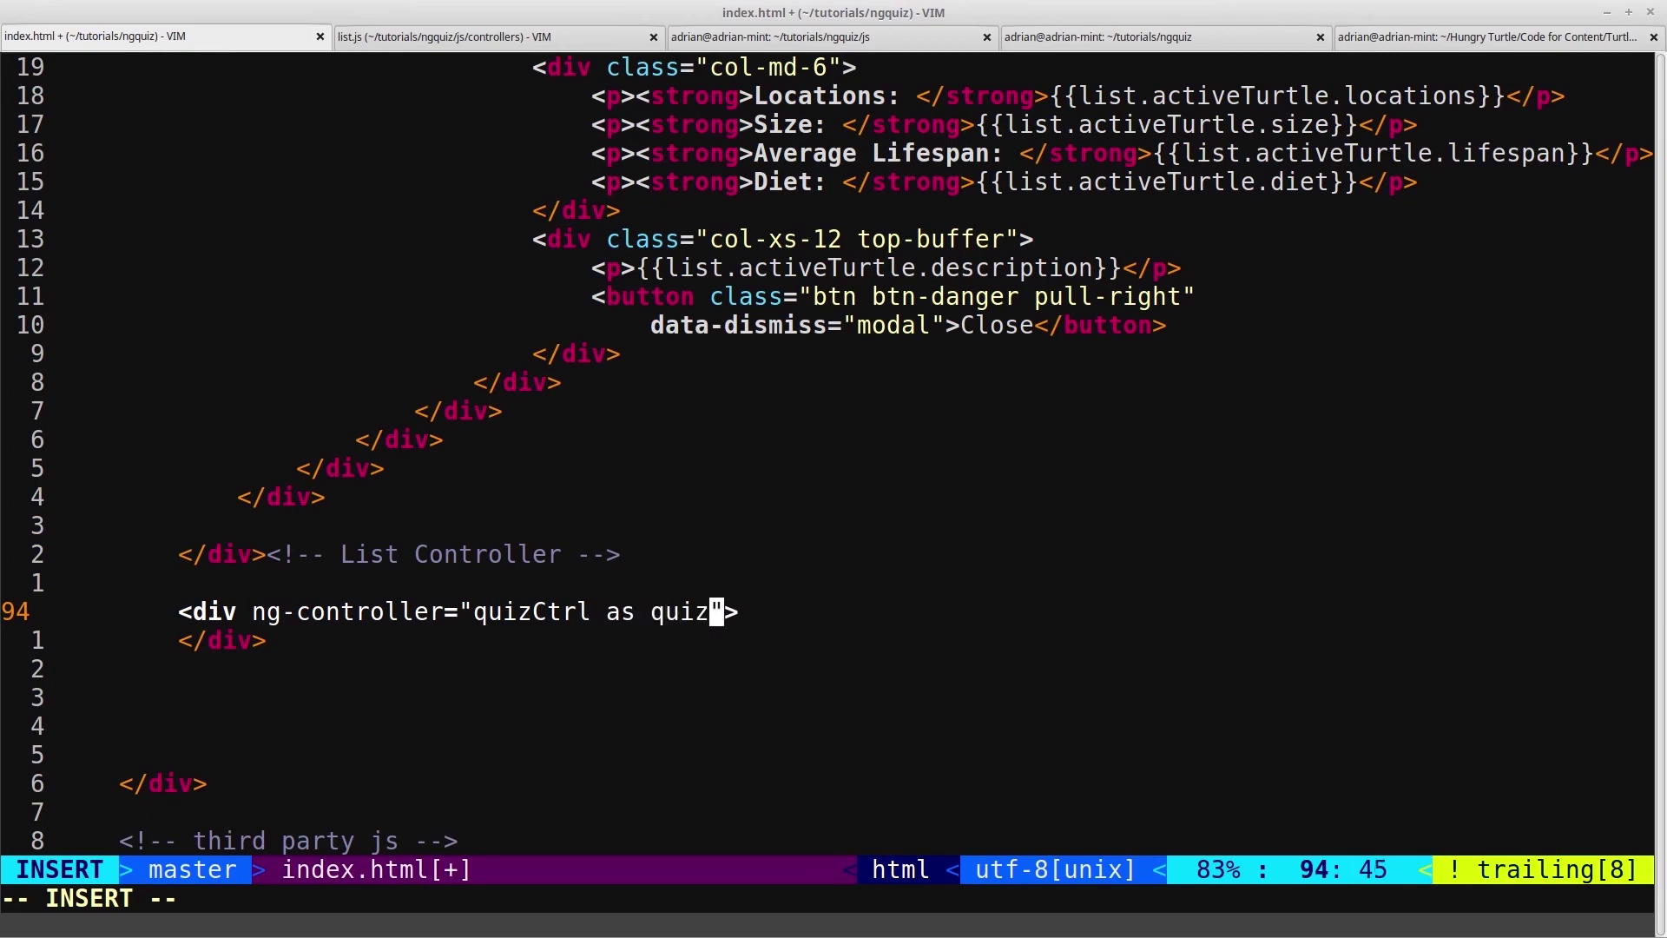
key(Escape)
text(:w)
key(Return)
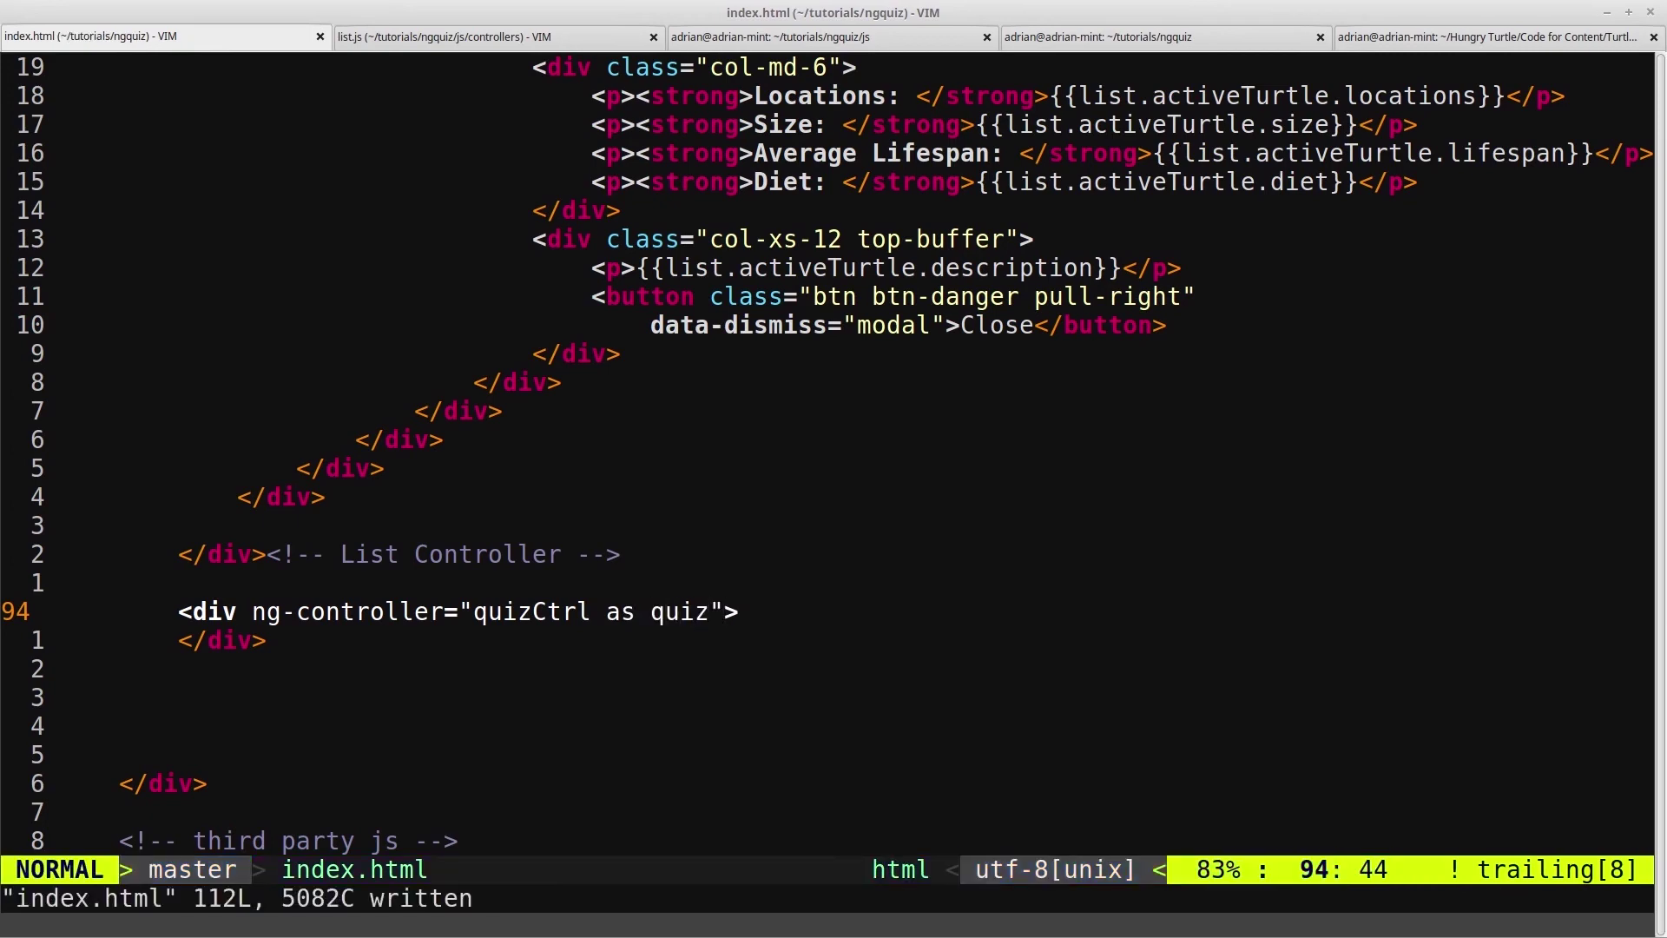
key(o)
text(j)
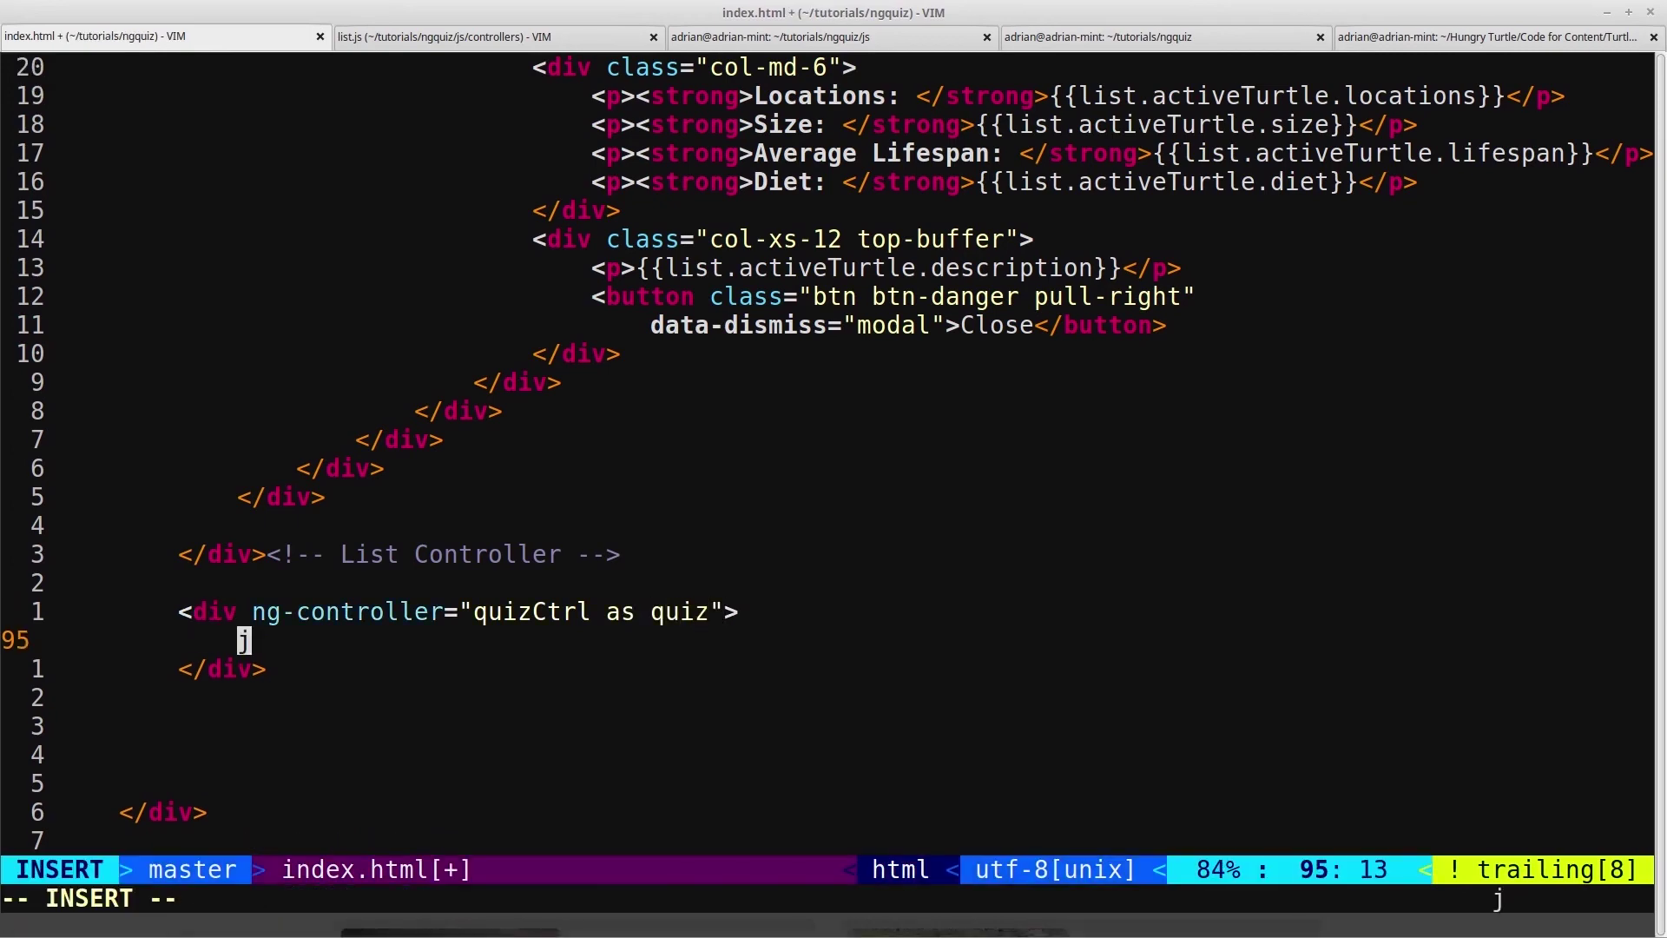
key(Escape)
text(:w)
key(Return)
scroll(273, 548, down, 3)
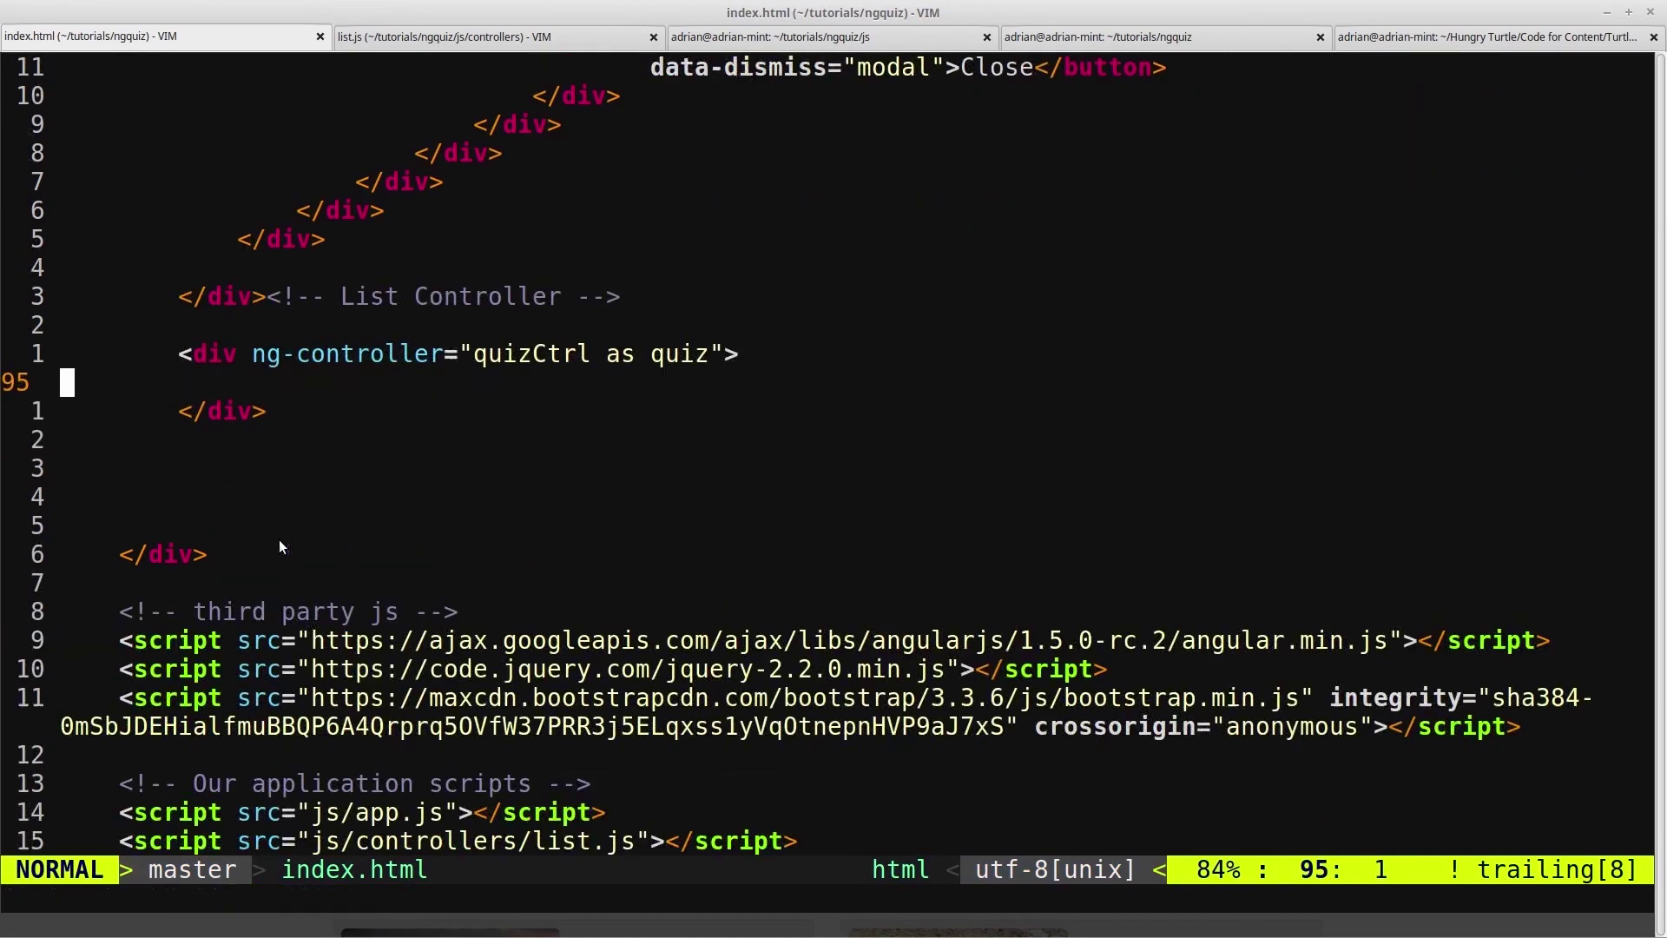
scroll(284, 579, down, 2)
Add a <script src="js/controller/quiz.js"> include after the list.js script.
click(304, 670)
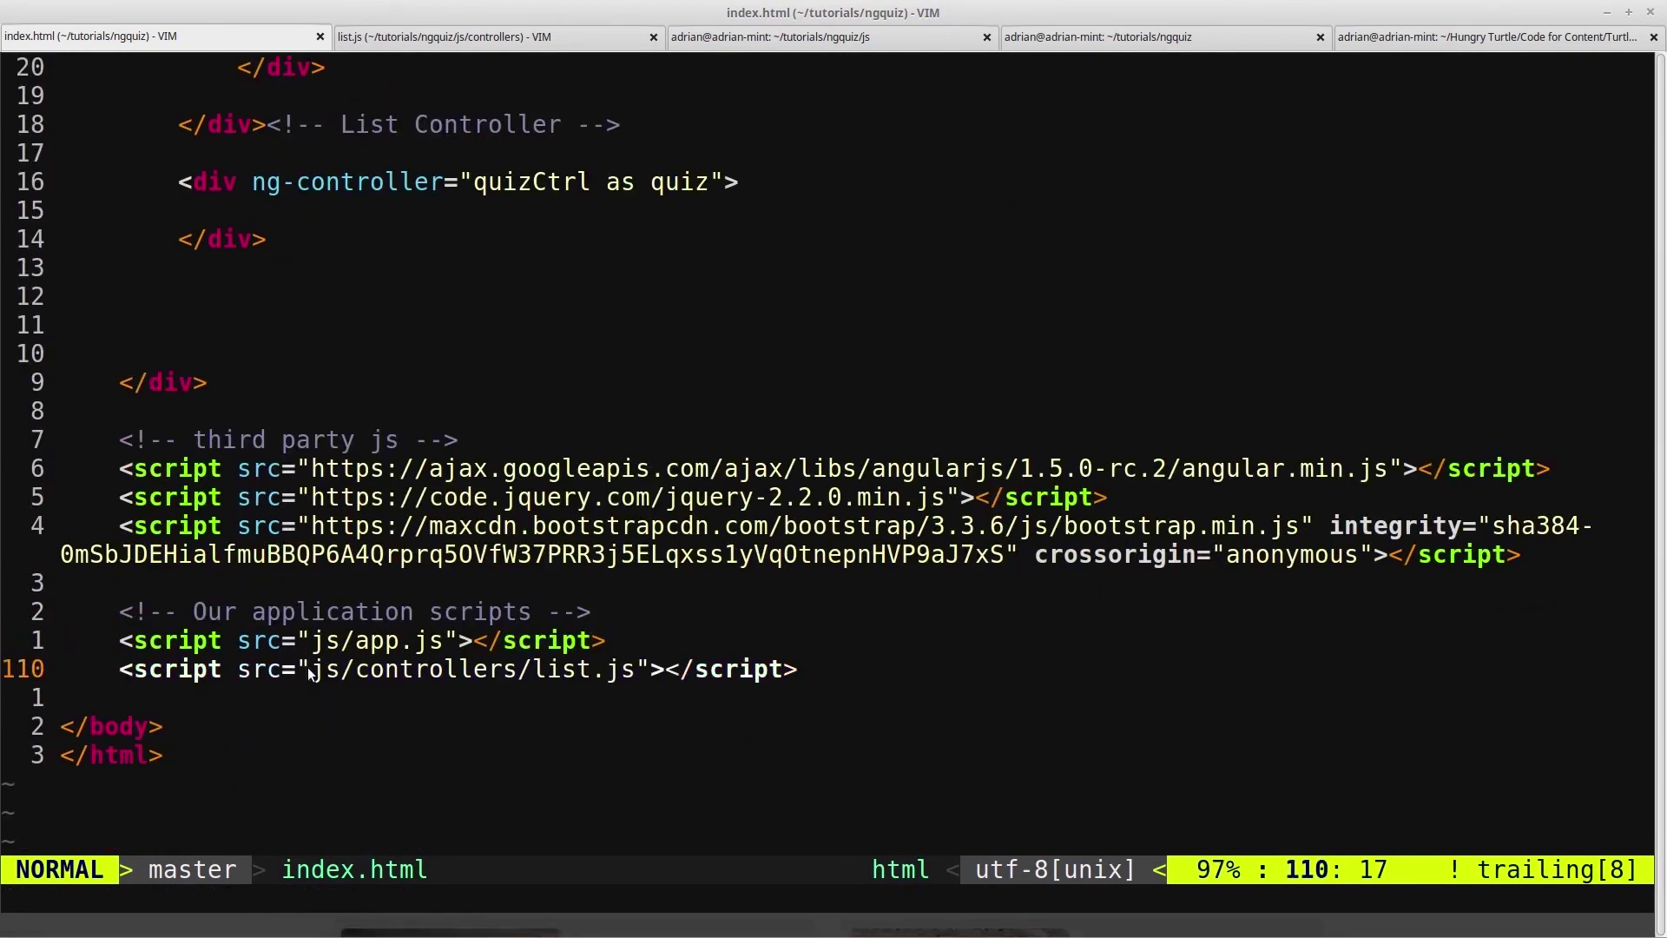
text(oscript)
key(Tab)
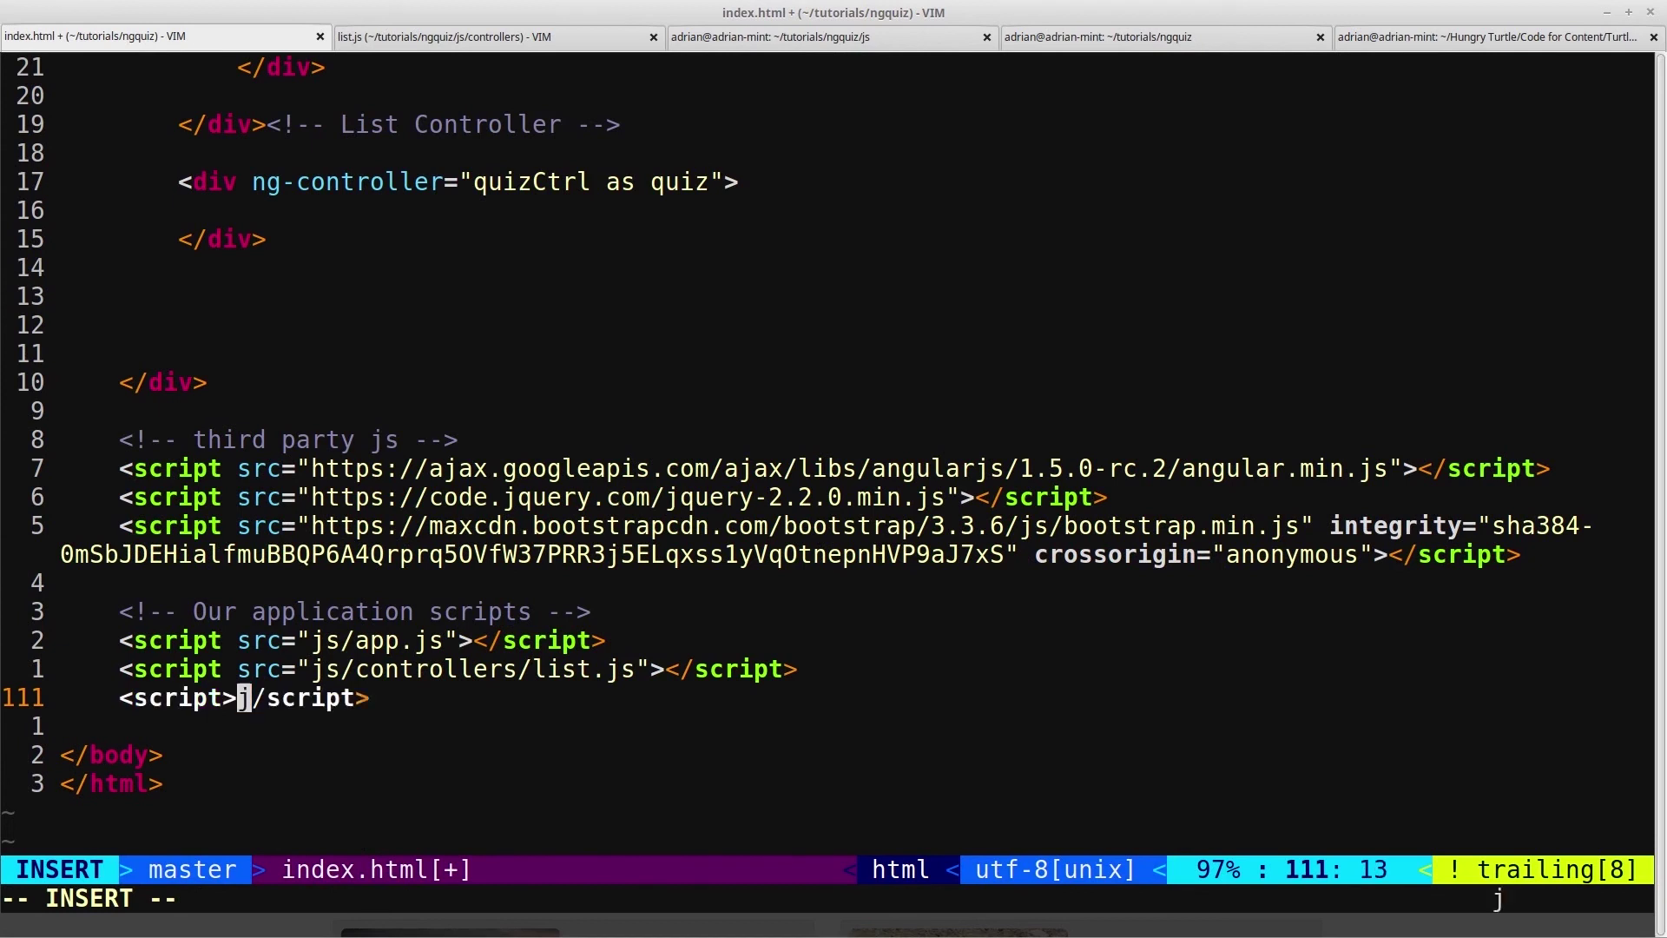
key(Left)
text(src=")
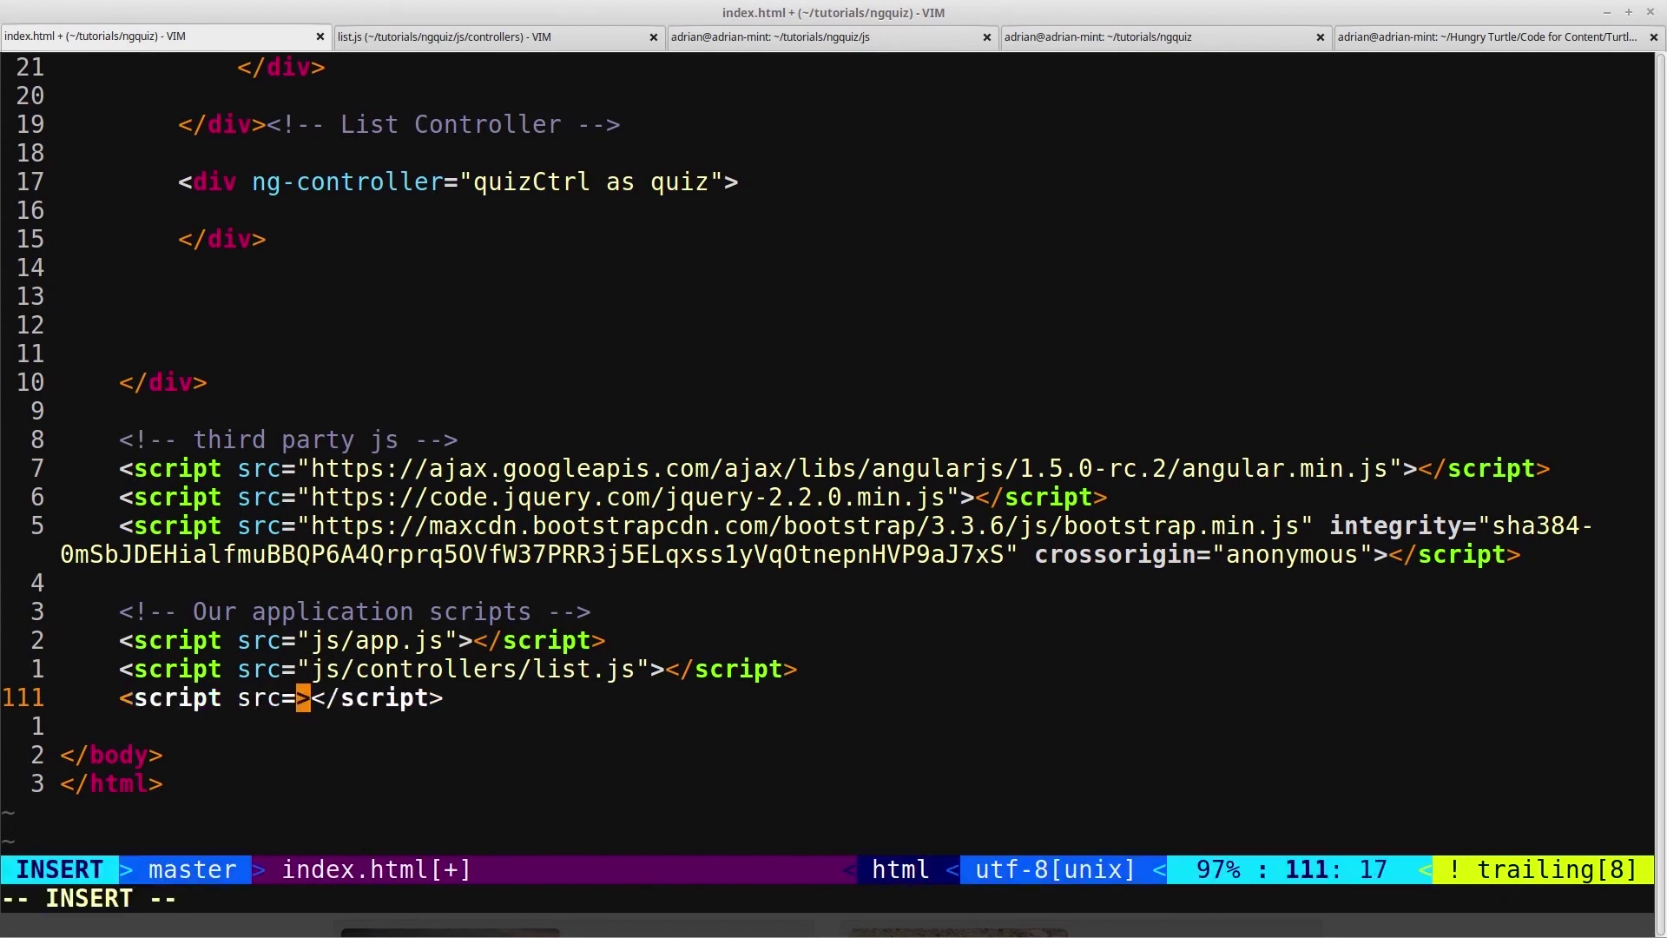
text(js/con)
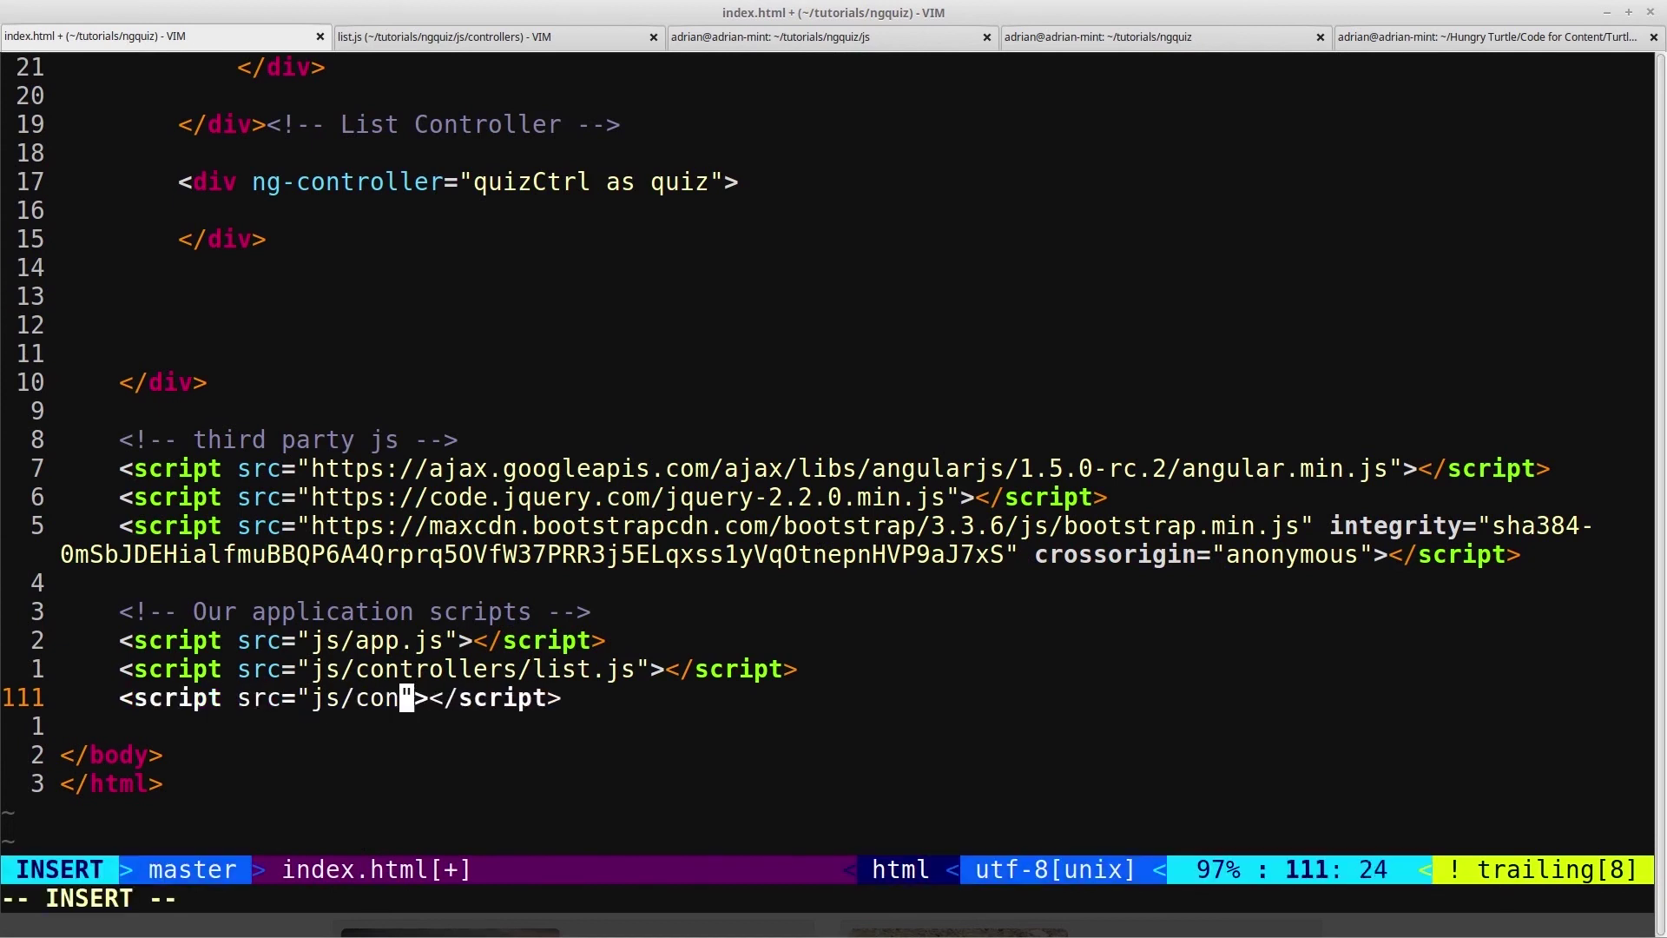
text(troller/qu)
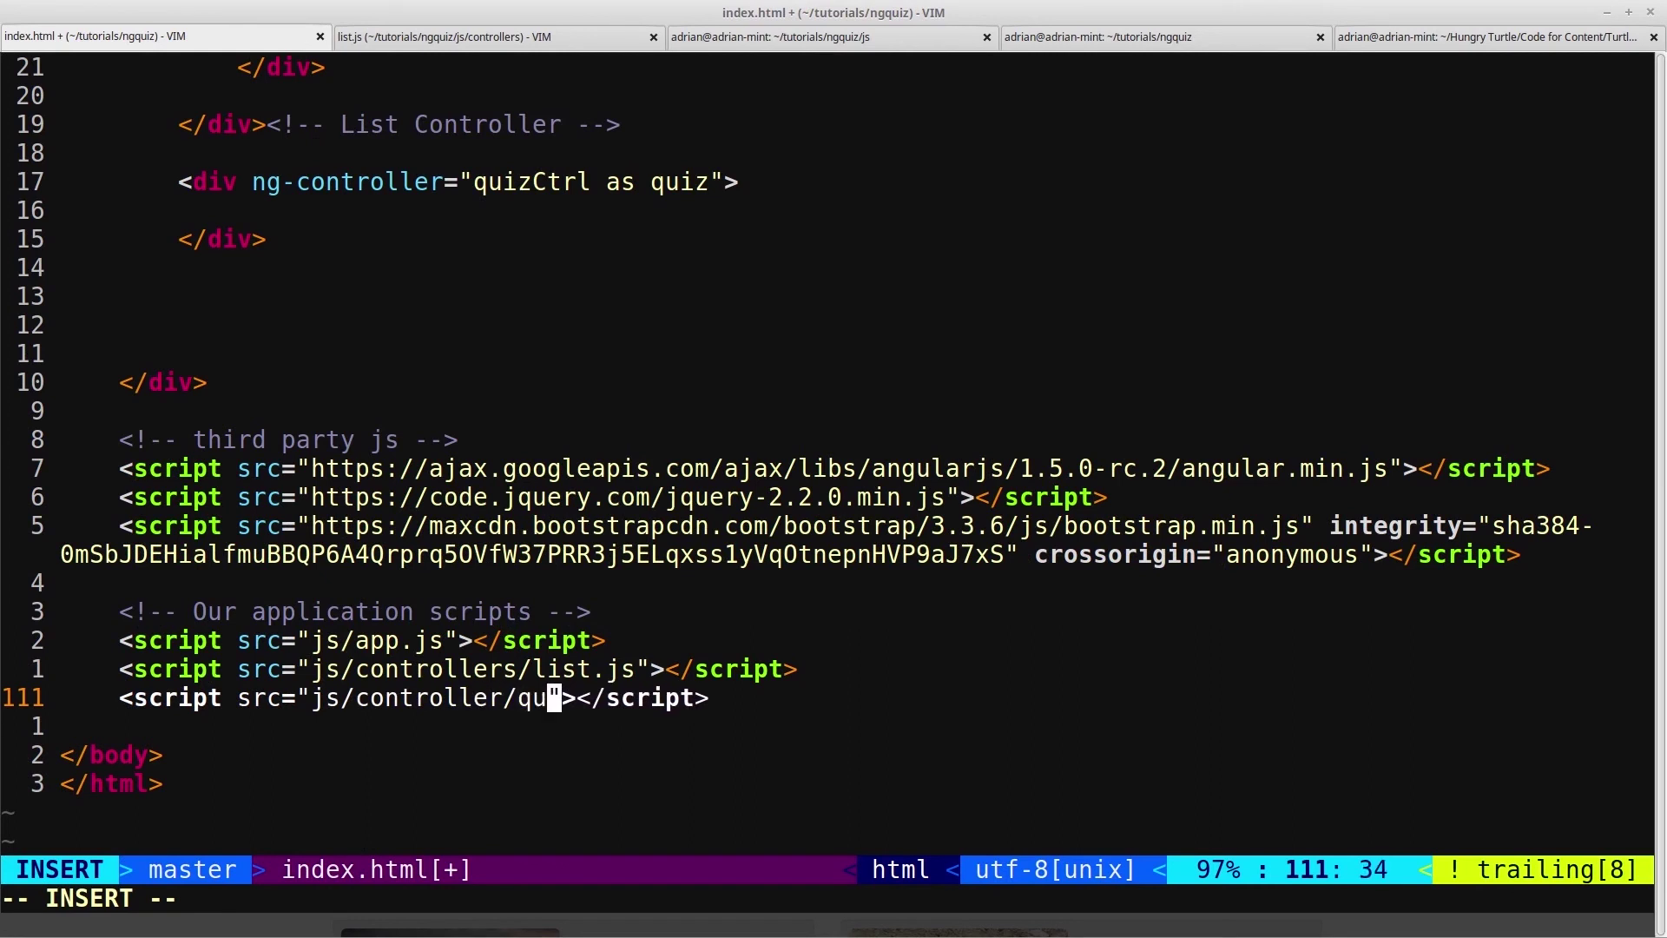
text(iz.js)
key(Escape)
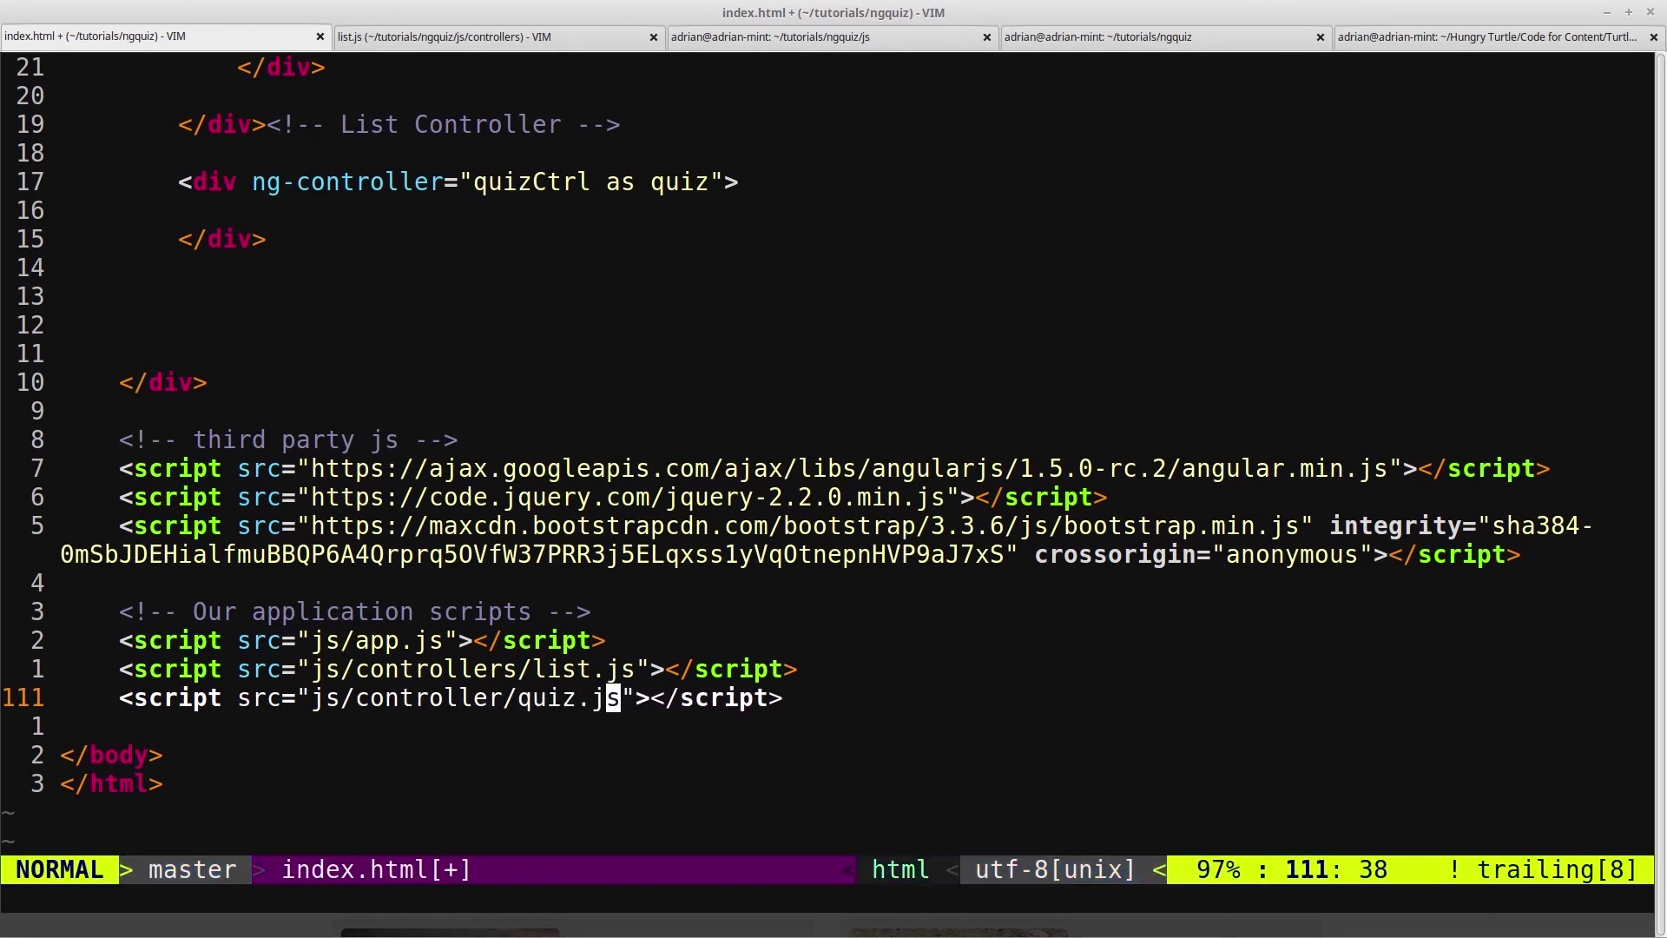
text(:w)
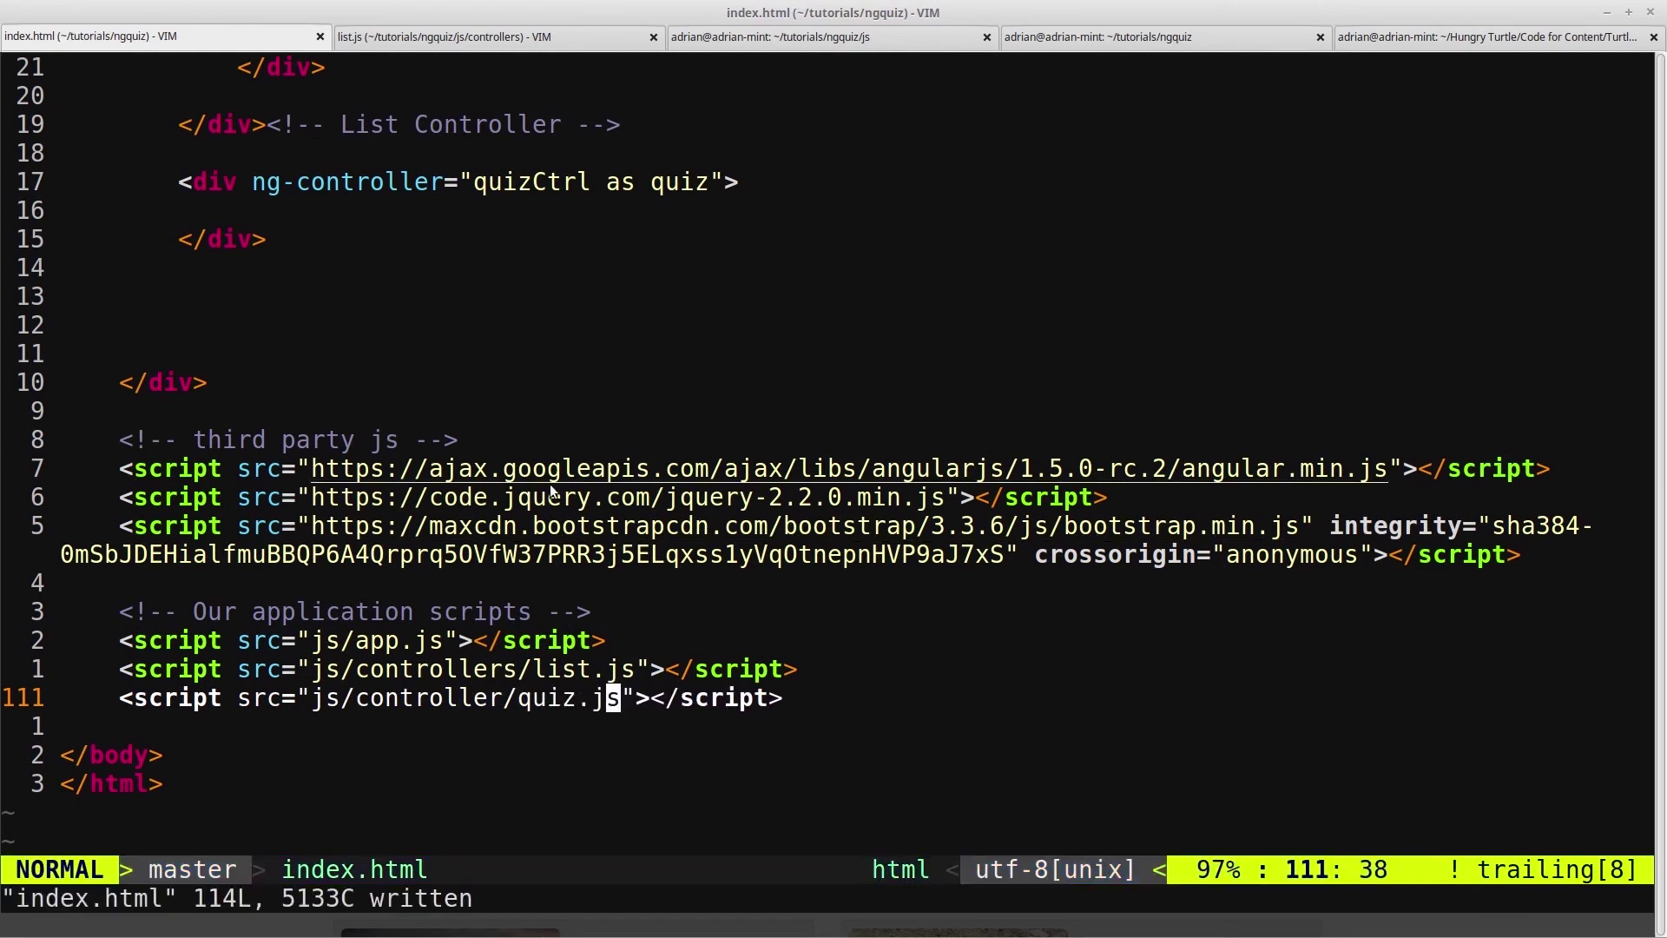
scroll(540, 496, up, 2)
Create a new quiz.js file in Vim.
click(560, 35)
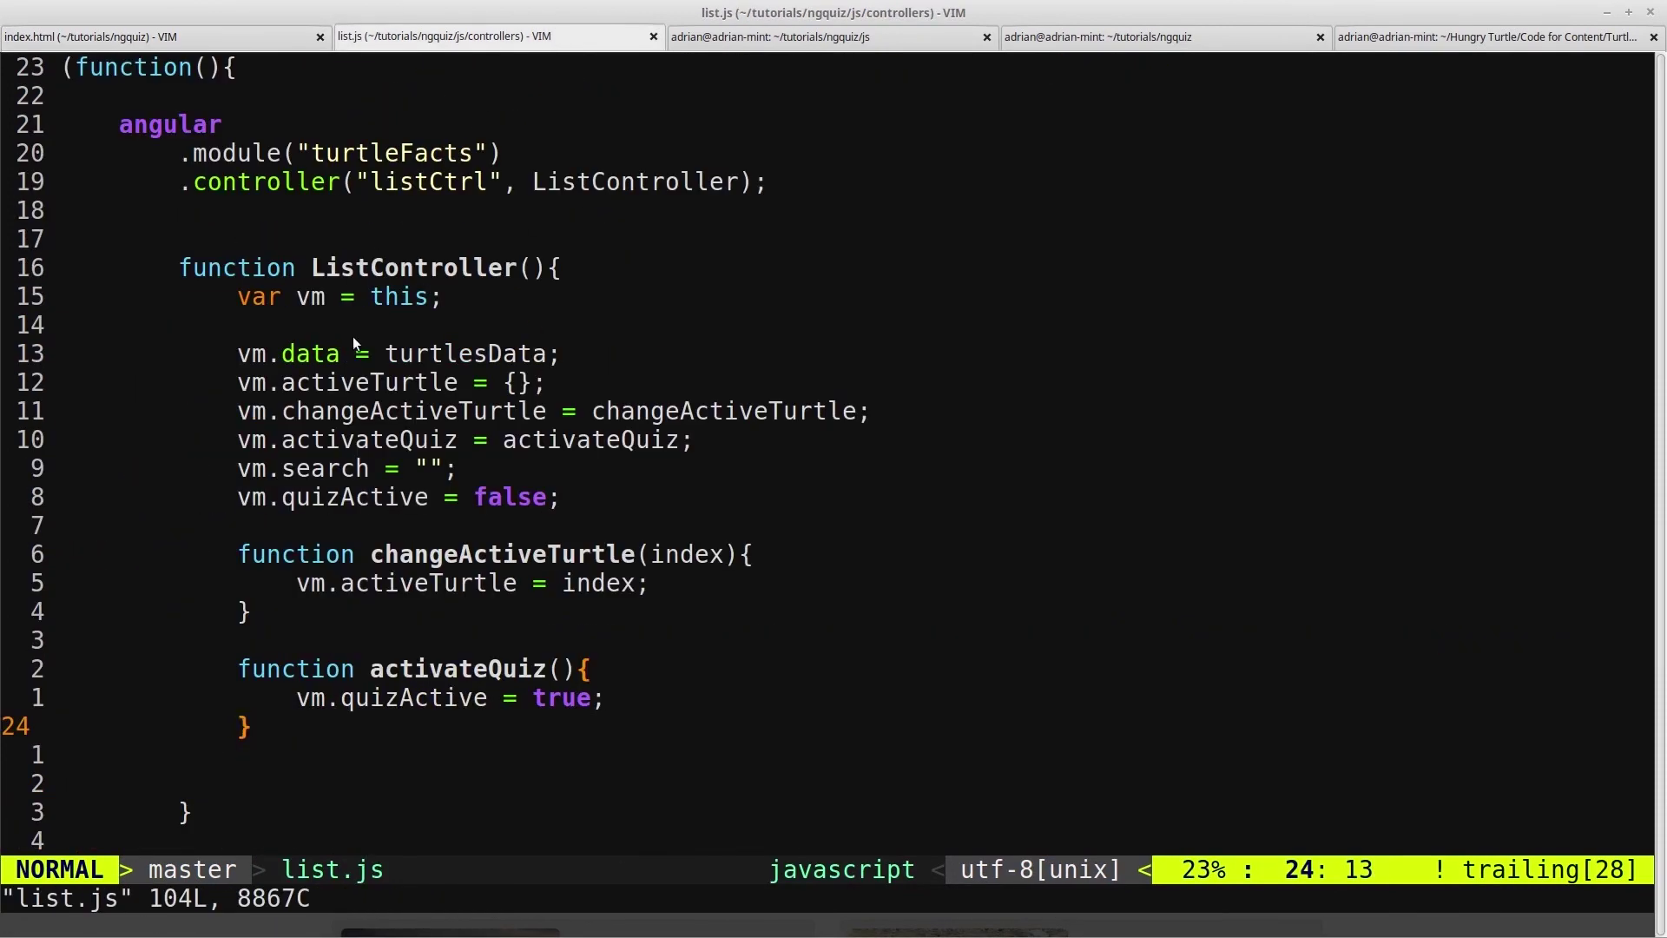
text(:q )
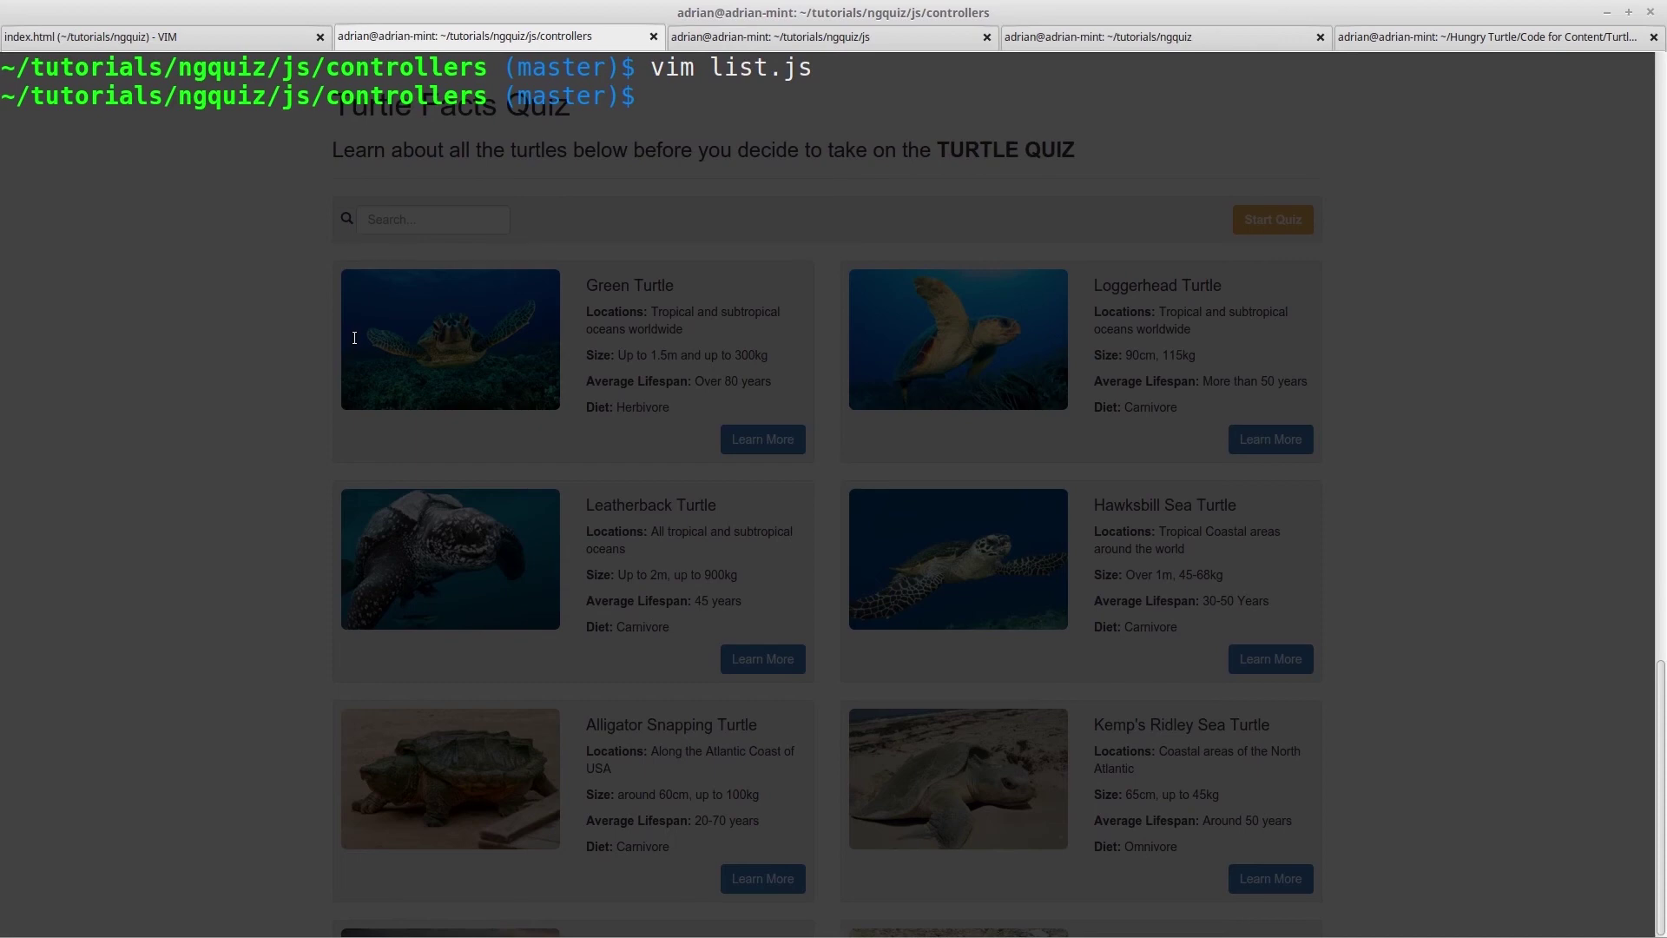
text(vim)
drag(332, 98, 519, 100)
click(548, 127)
text(quiz)
text(.js)
key(Return)
text(i)
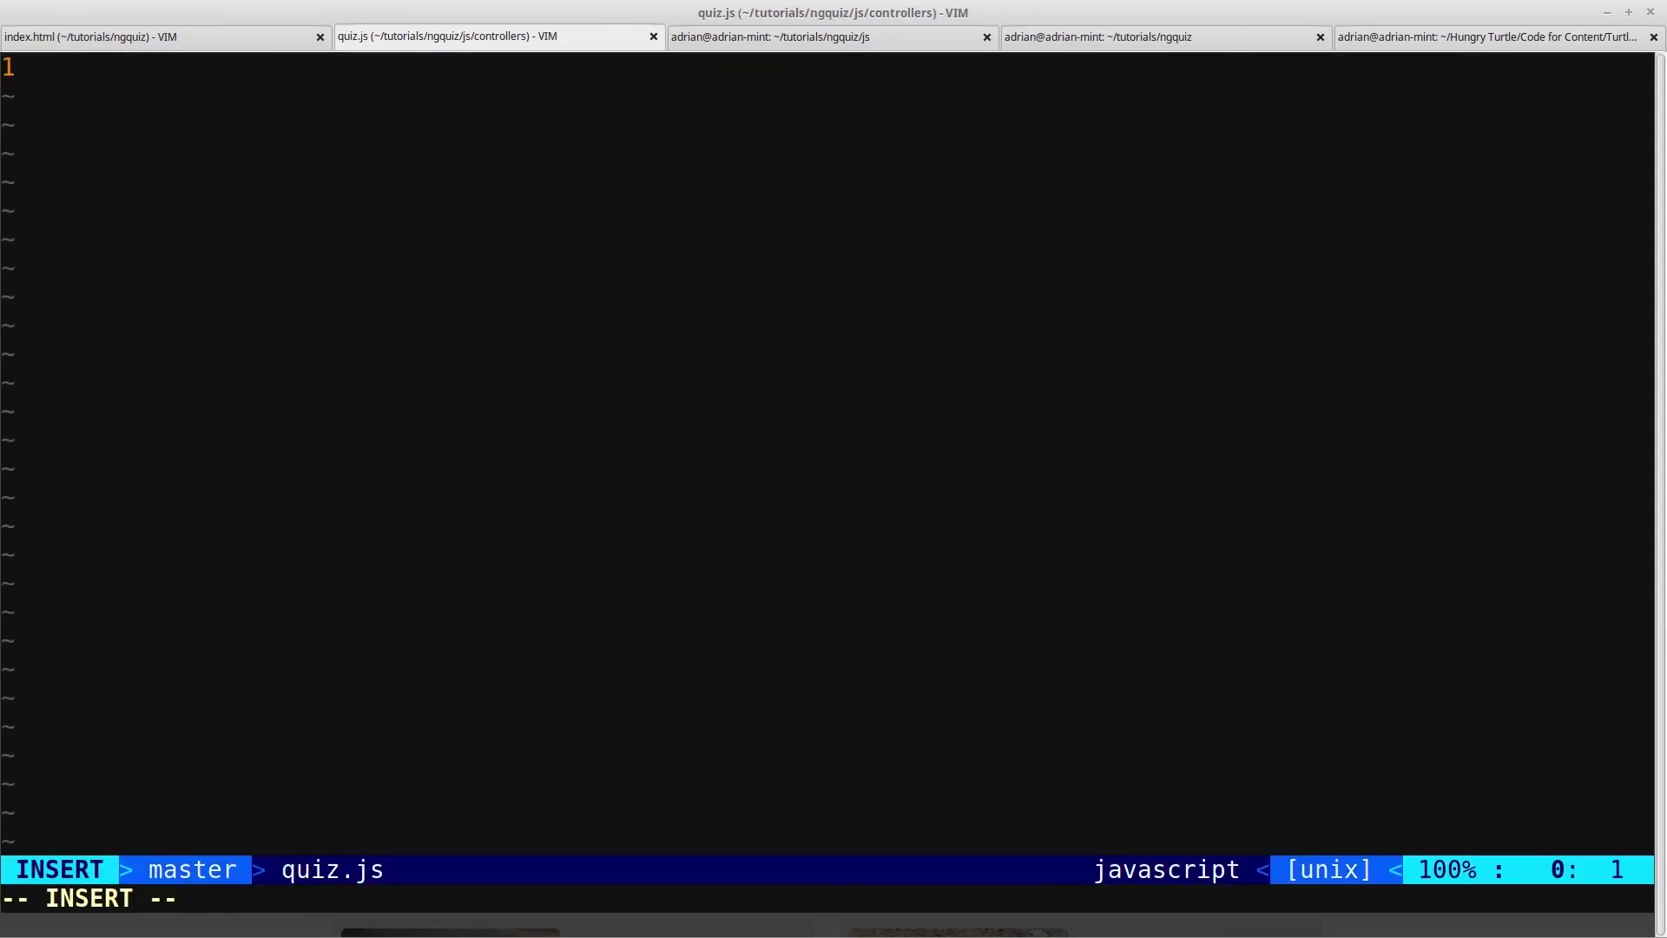
text((function()
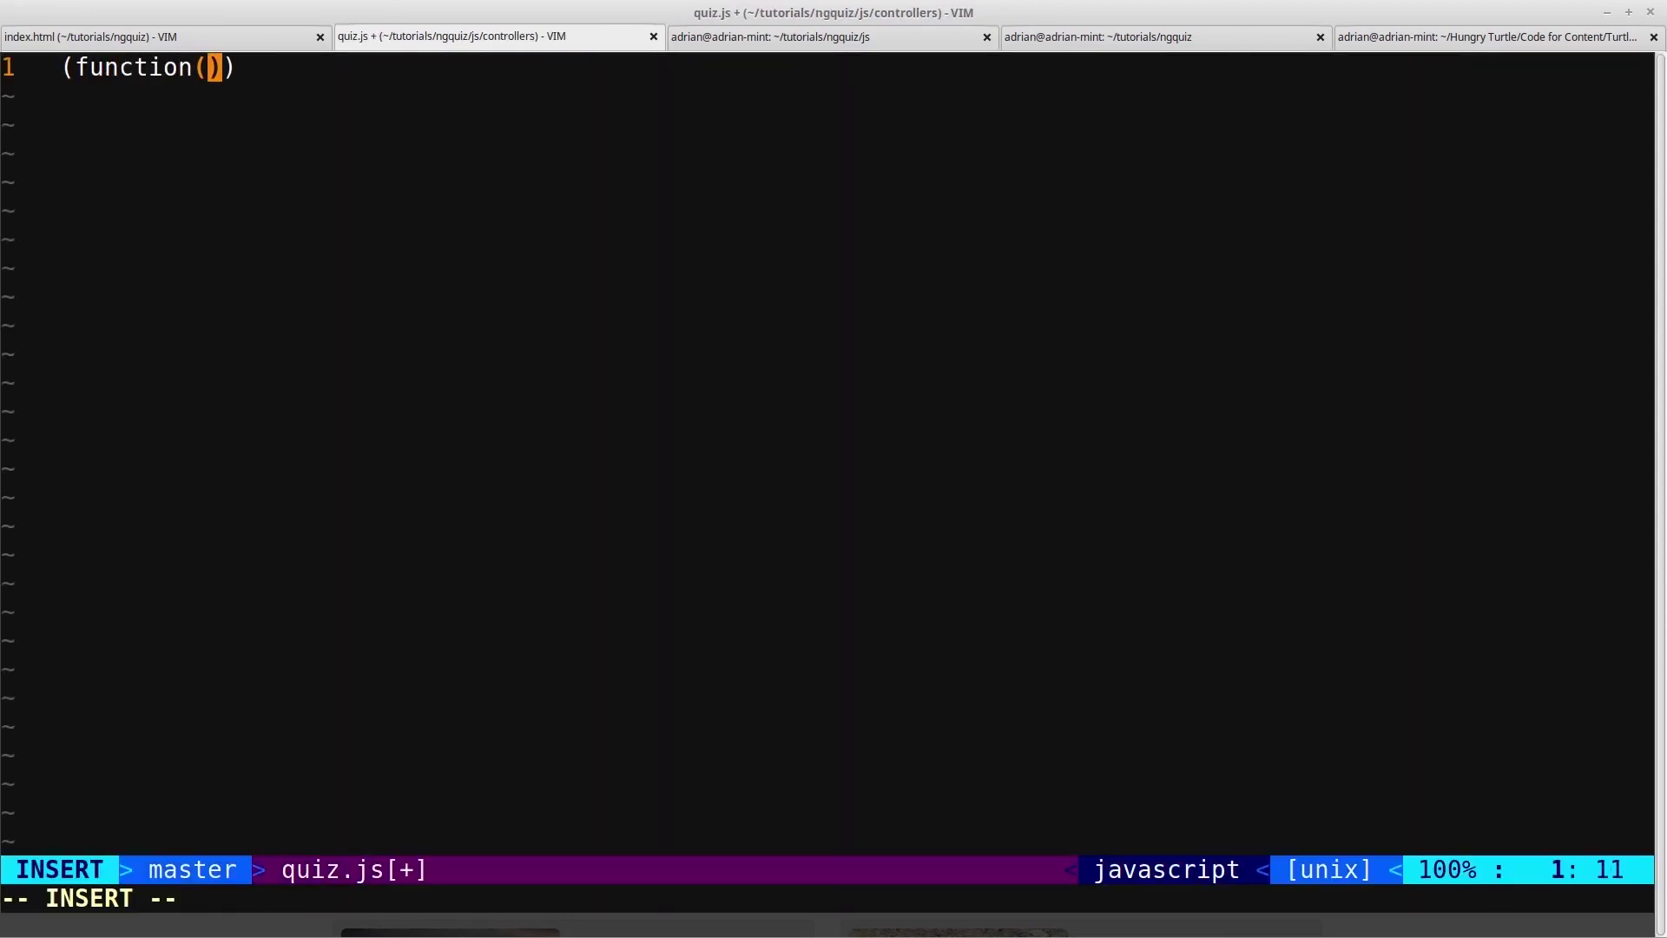
text(){)
Write a self-invoking function wrapper in quiz.js.
key(Return)
key(Escape)
text(j$i)
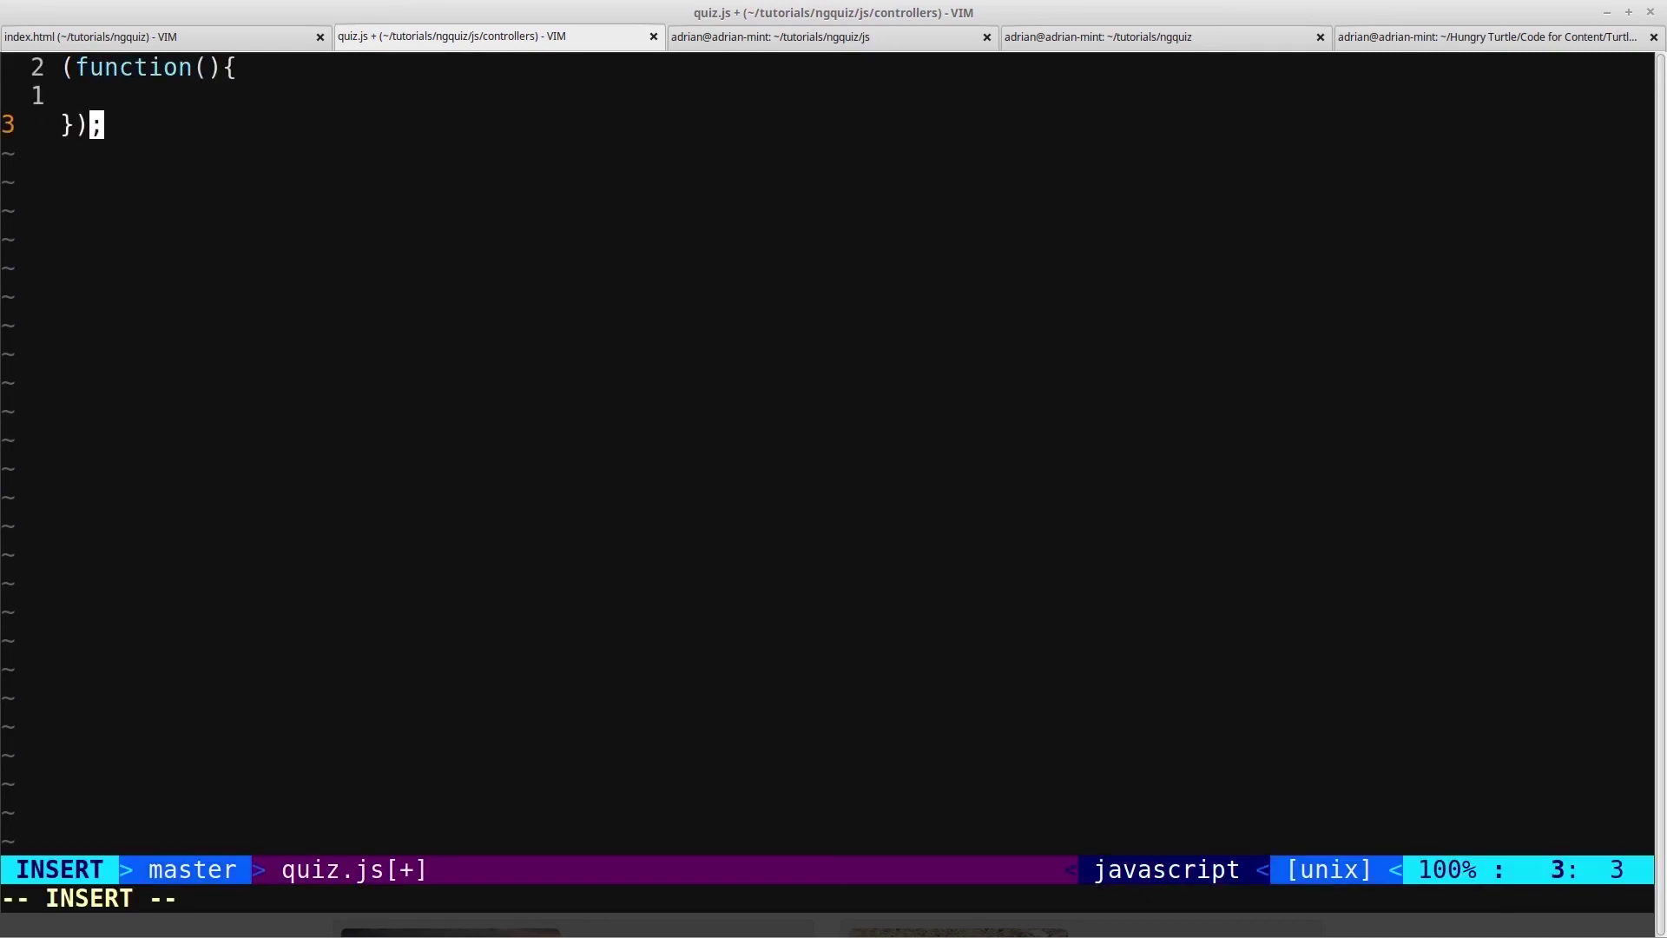
text(()
key(Escape)
key(k)
key(o)
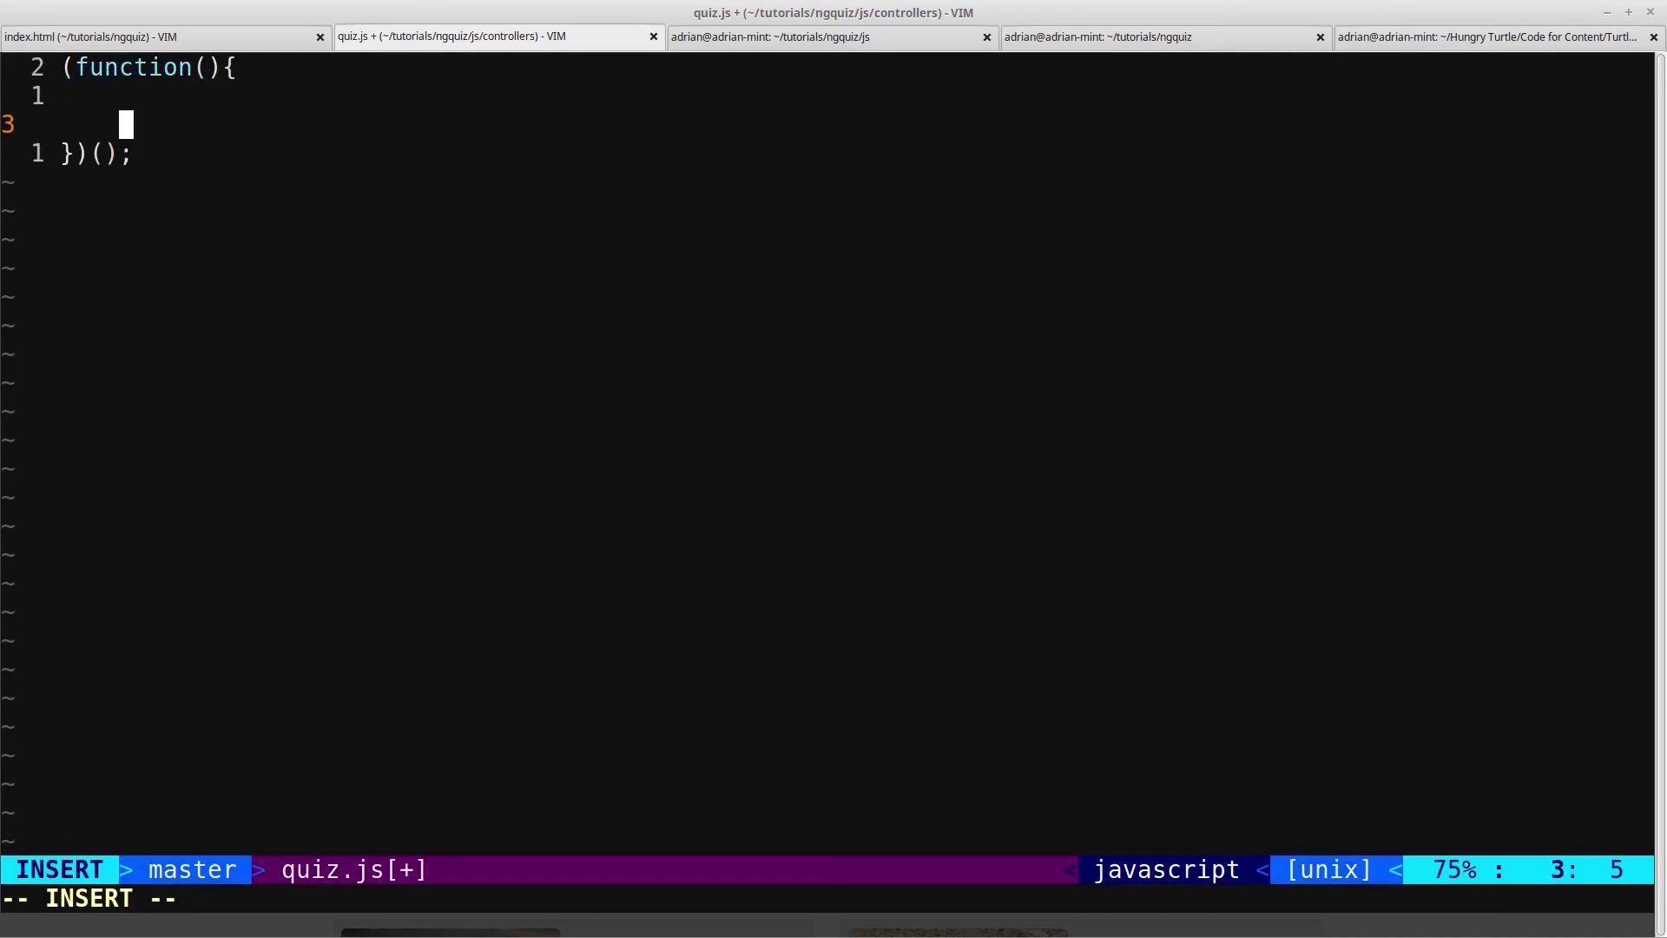
key(Escape)
key(shift+o)
text(angul)
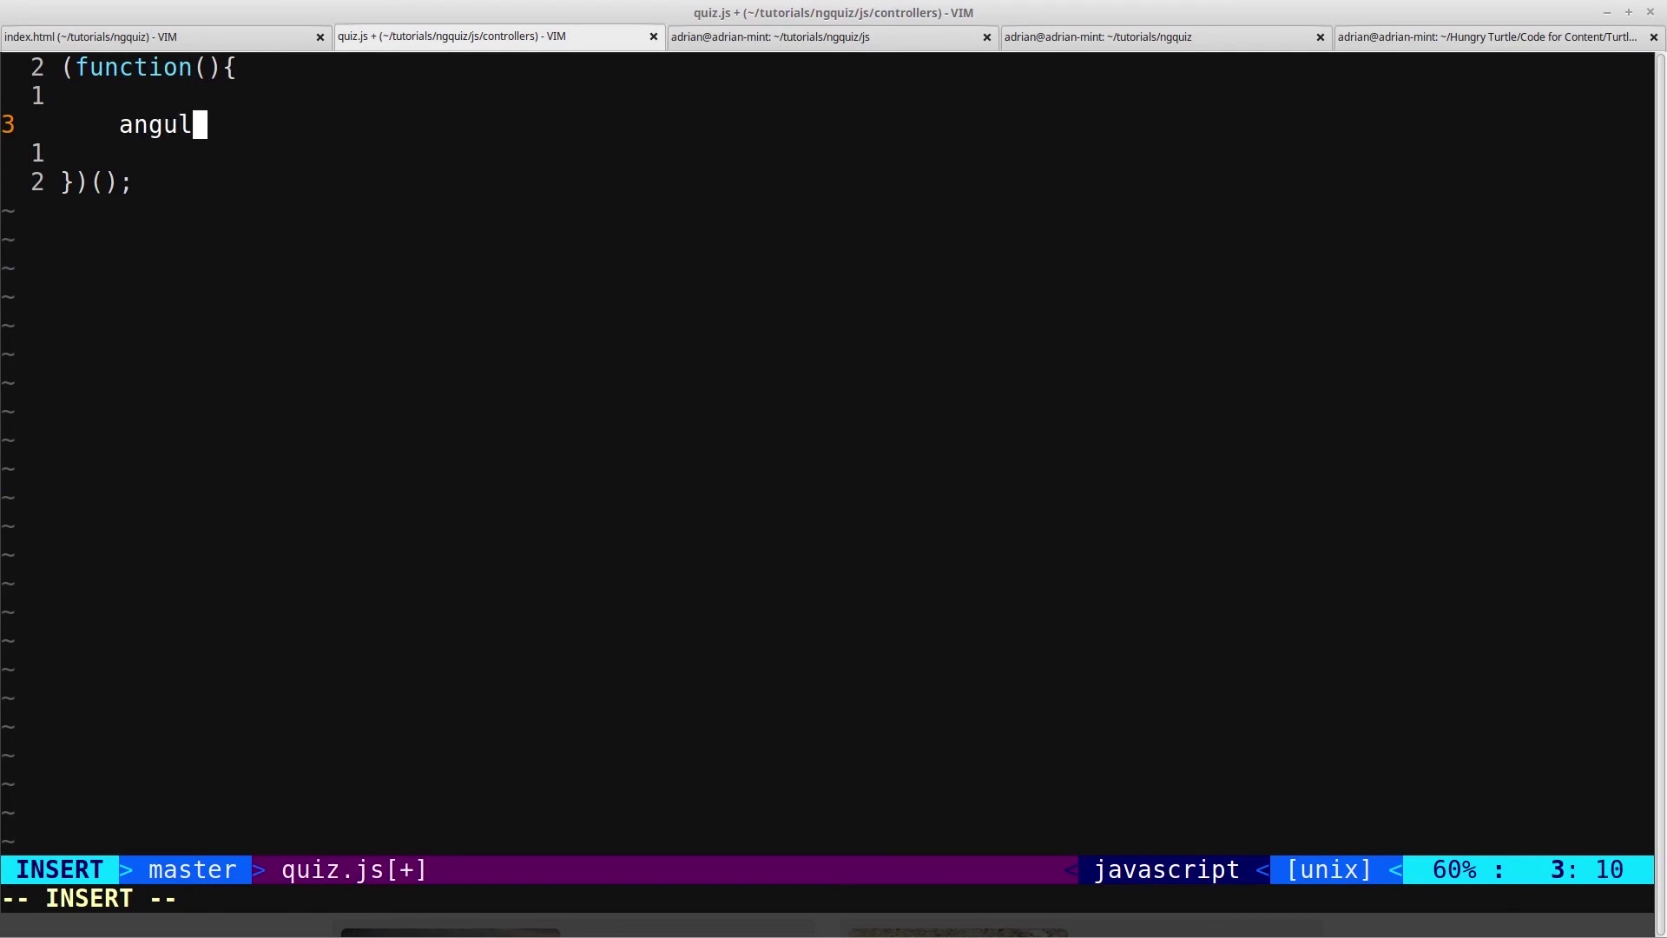
text(ar)
Chain angular.module("turtleFacts").controller("quizCtrl", QuizController) inside the wrapper.
key(Return)
key(Tab)
text(.mdo)
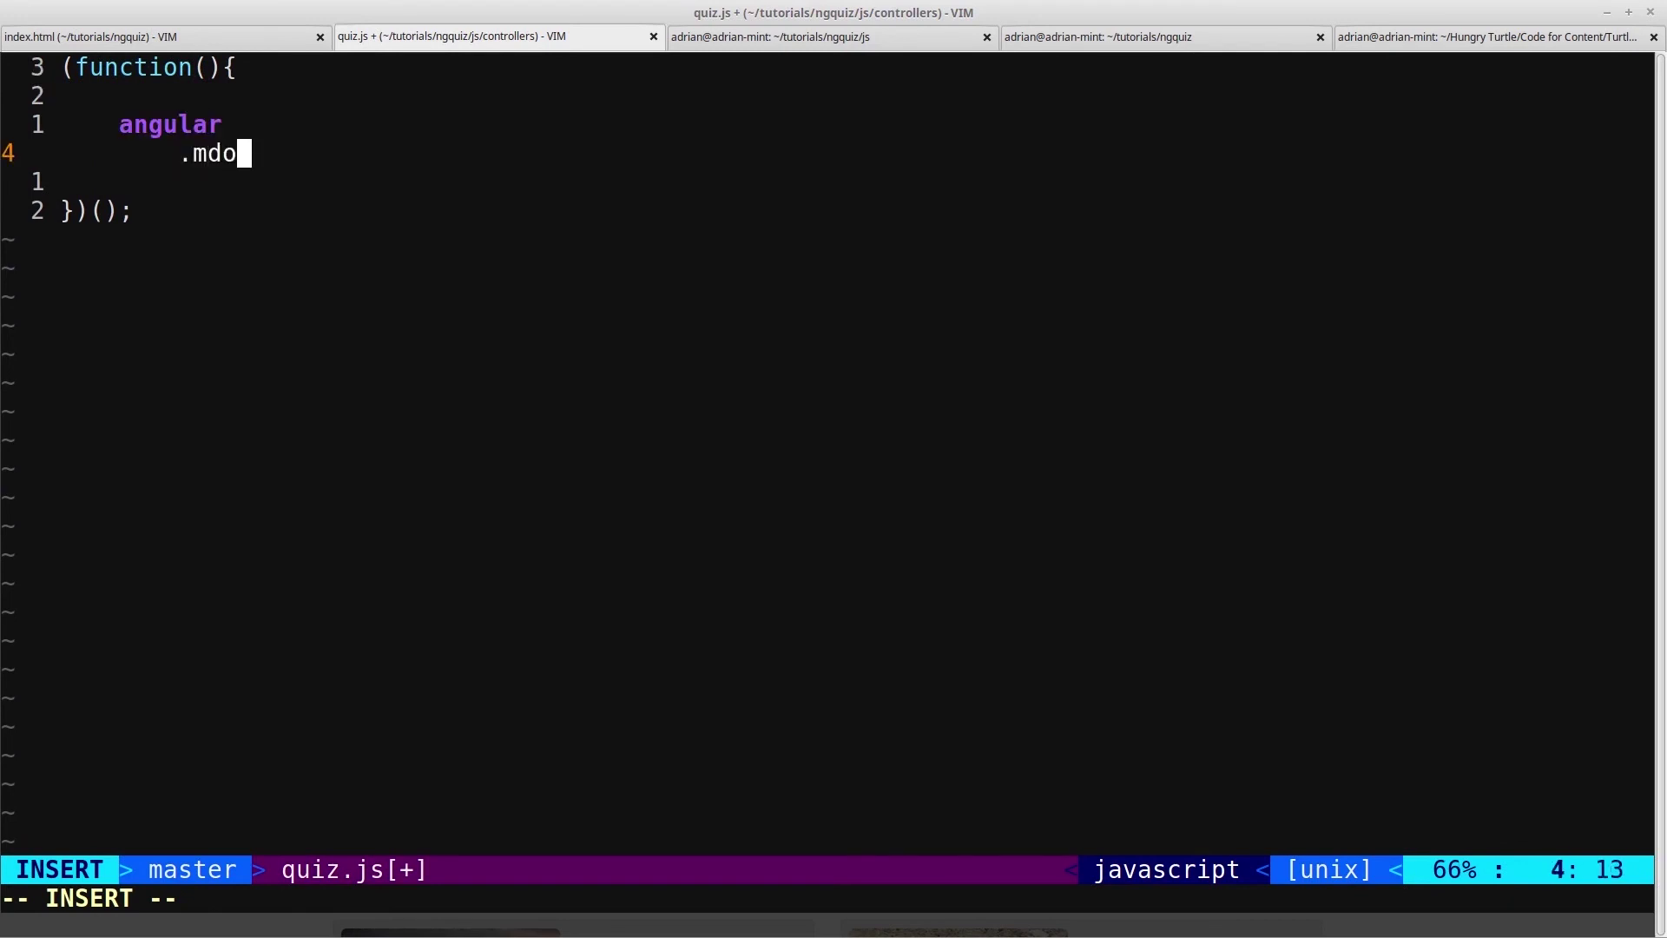
key(BackSpace)
key(BackSpace)
text(odule")
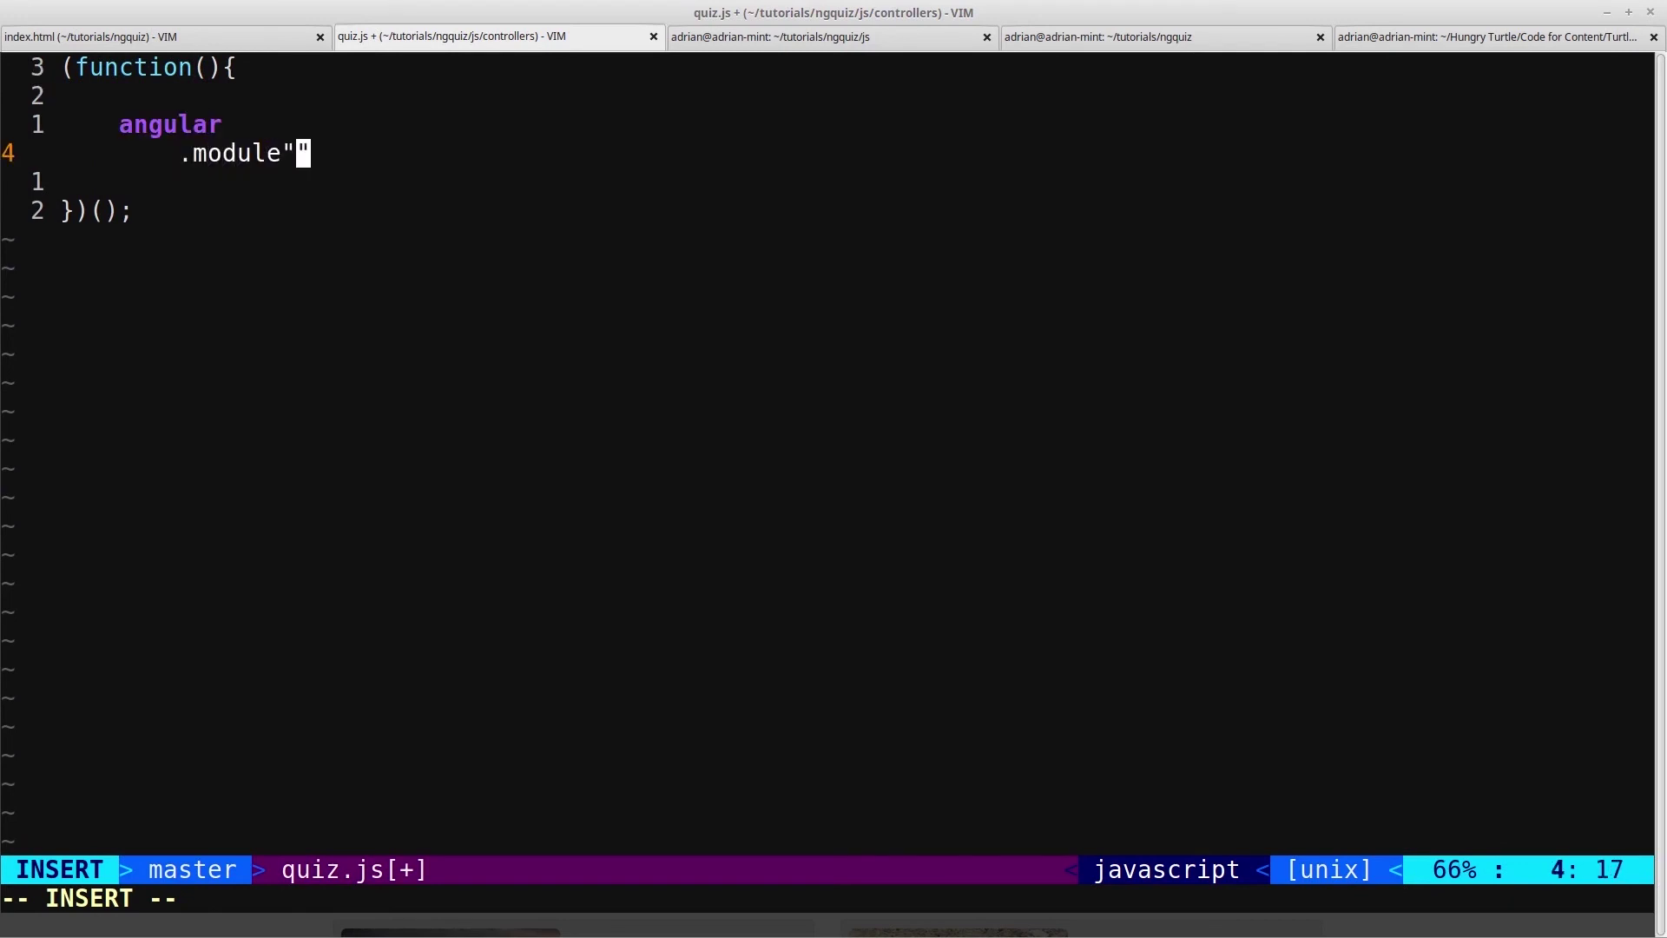
key(Left)
text(()
text("turtleF)
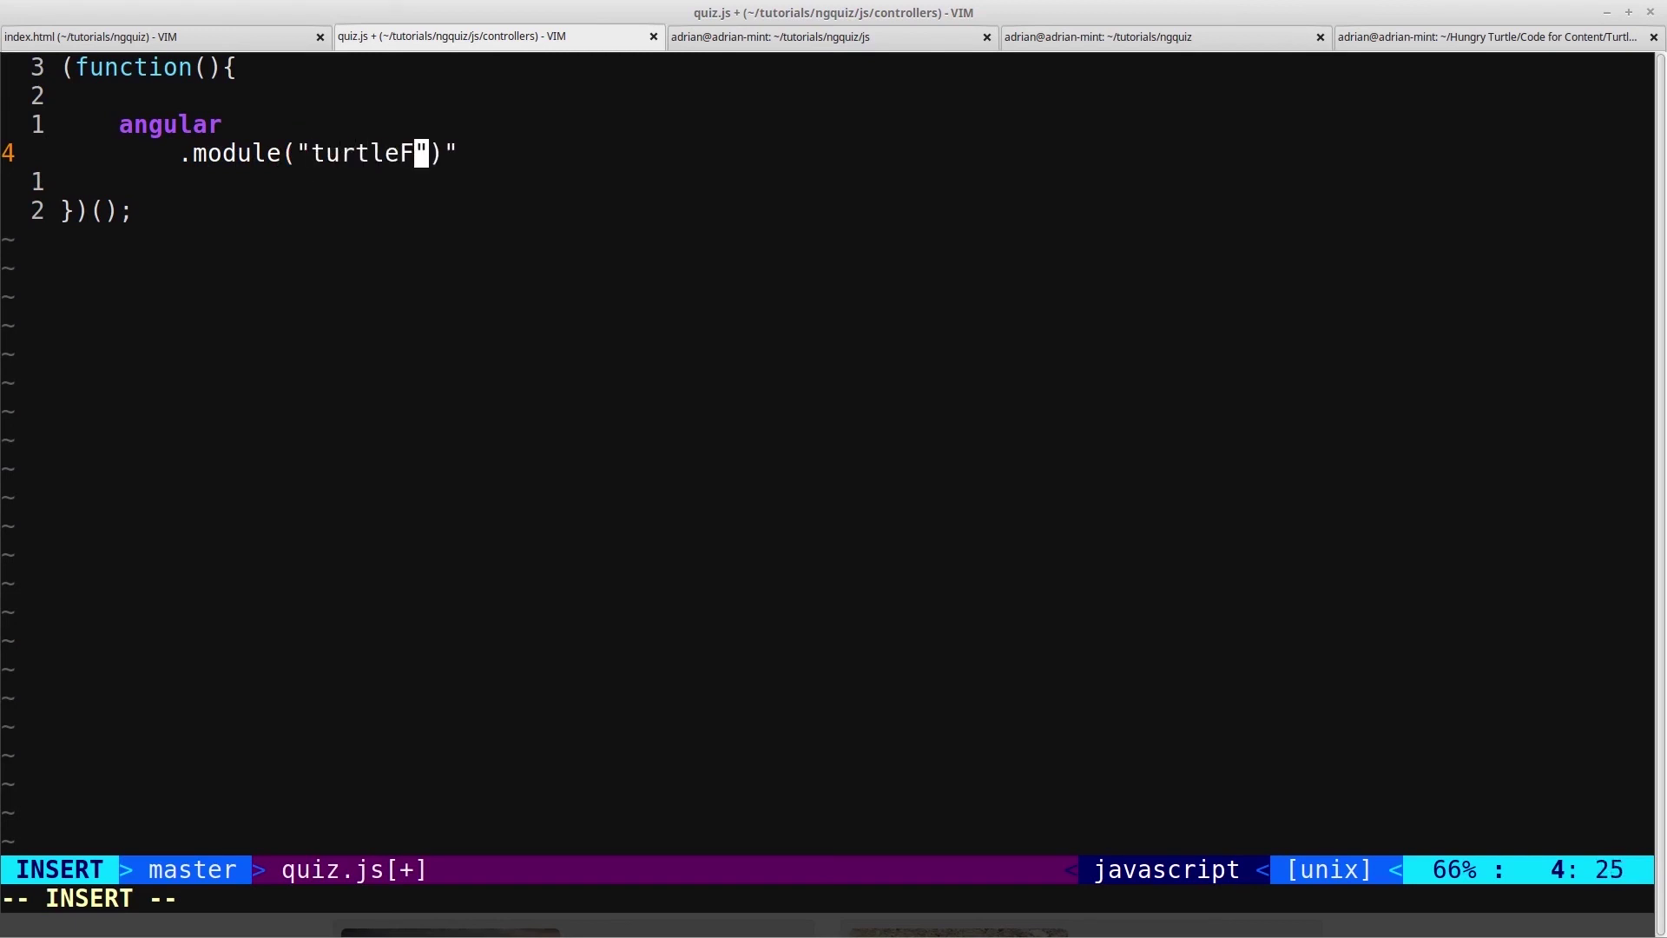
text(actsjkA)
key(BackSpace)
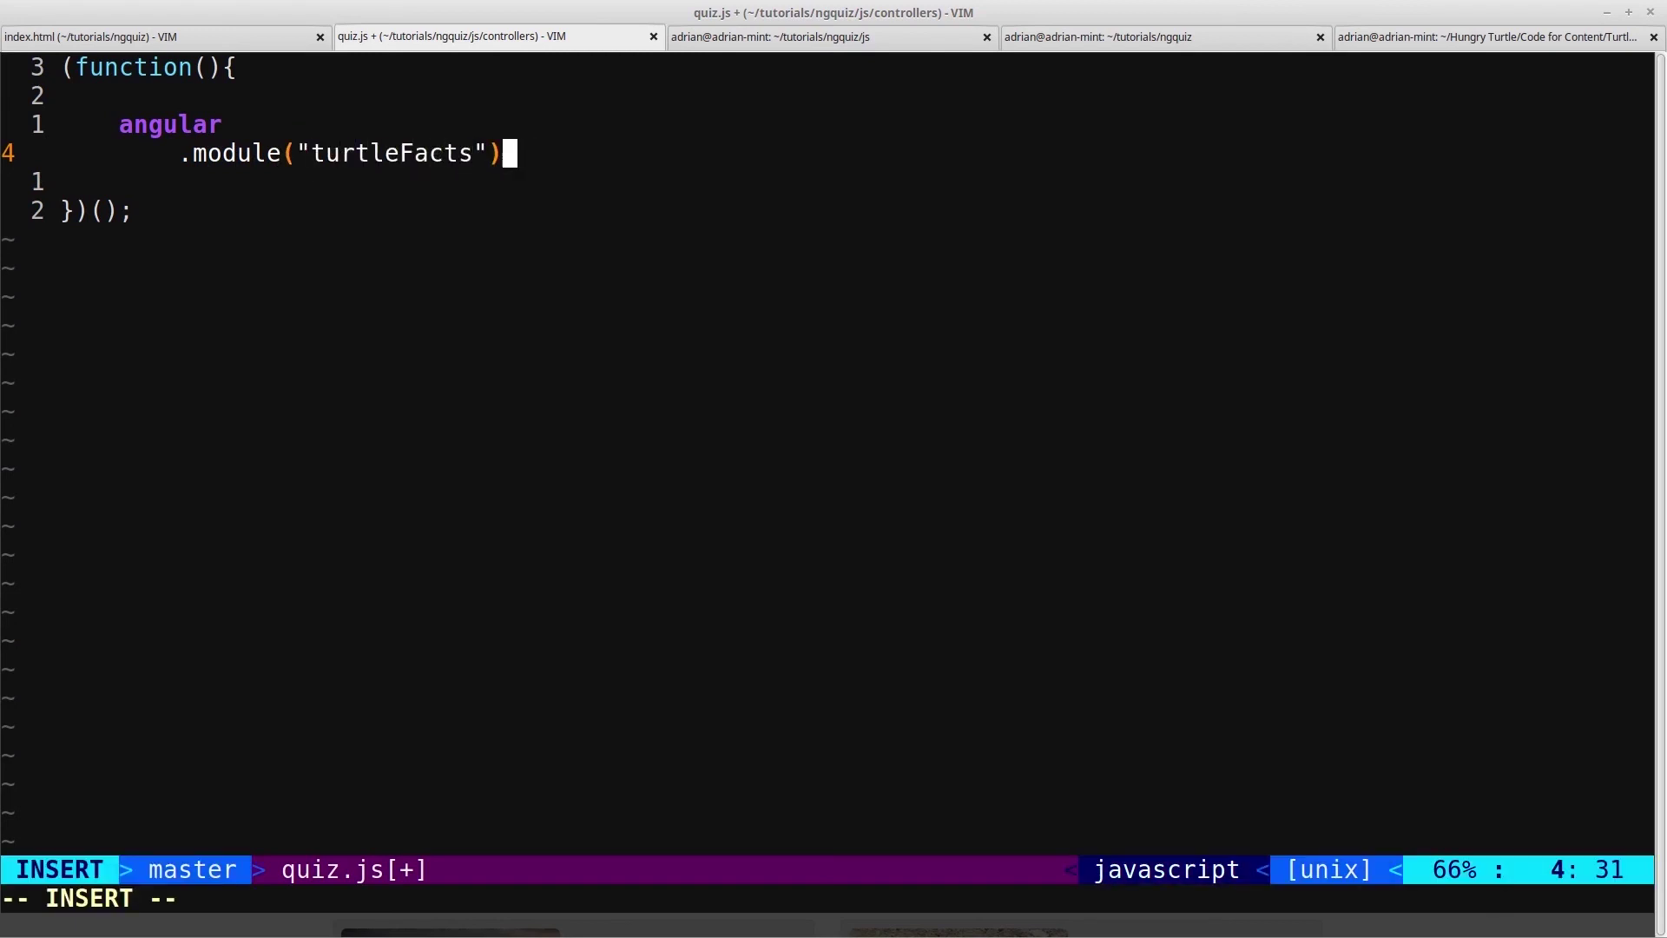
key(Return)
text(.controller)
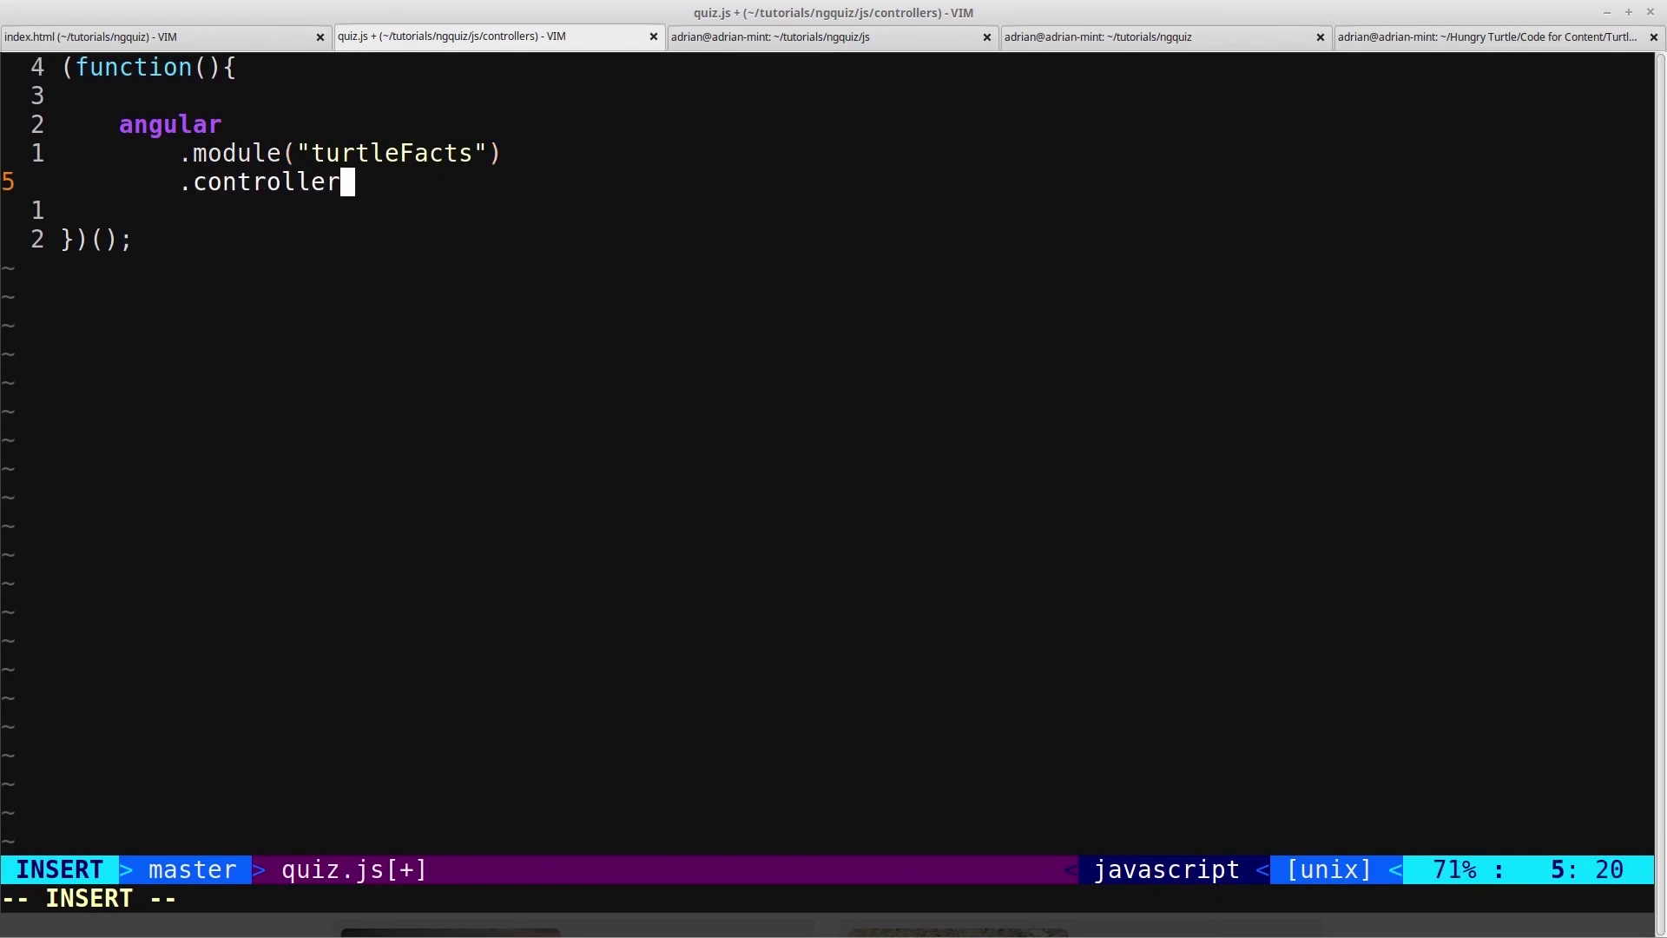
text(("qu)
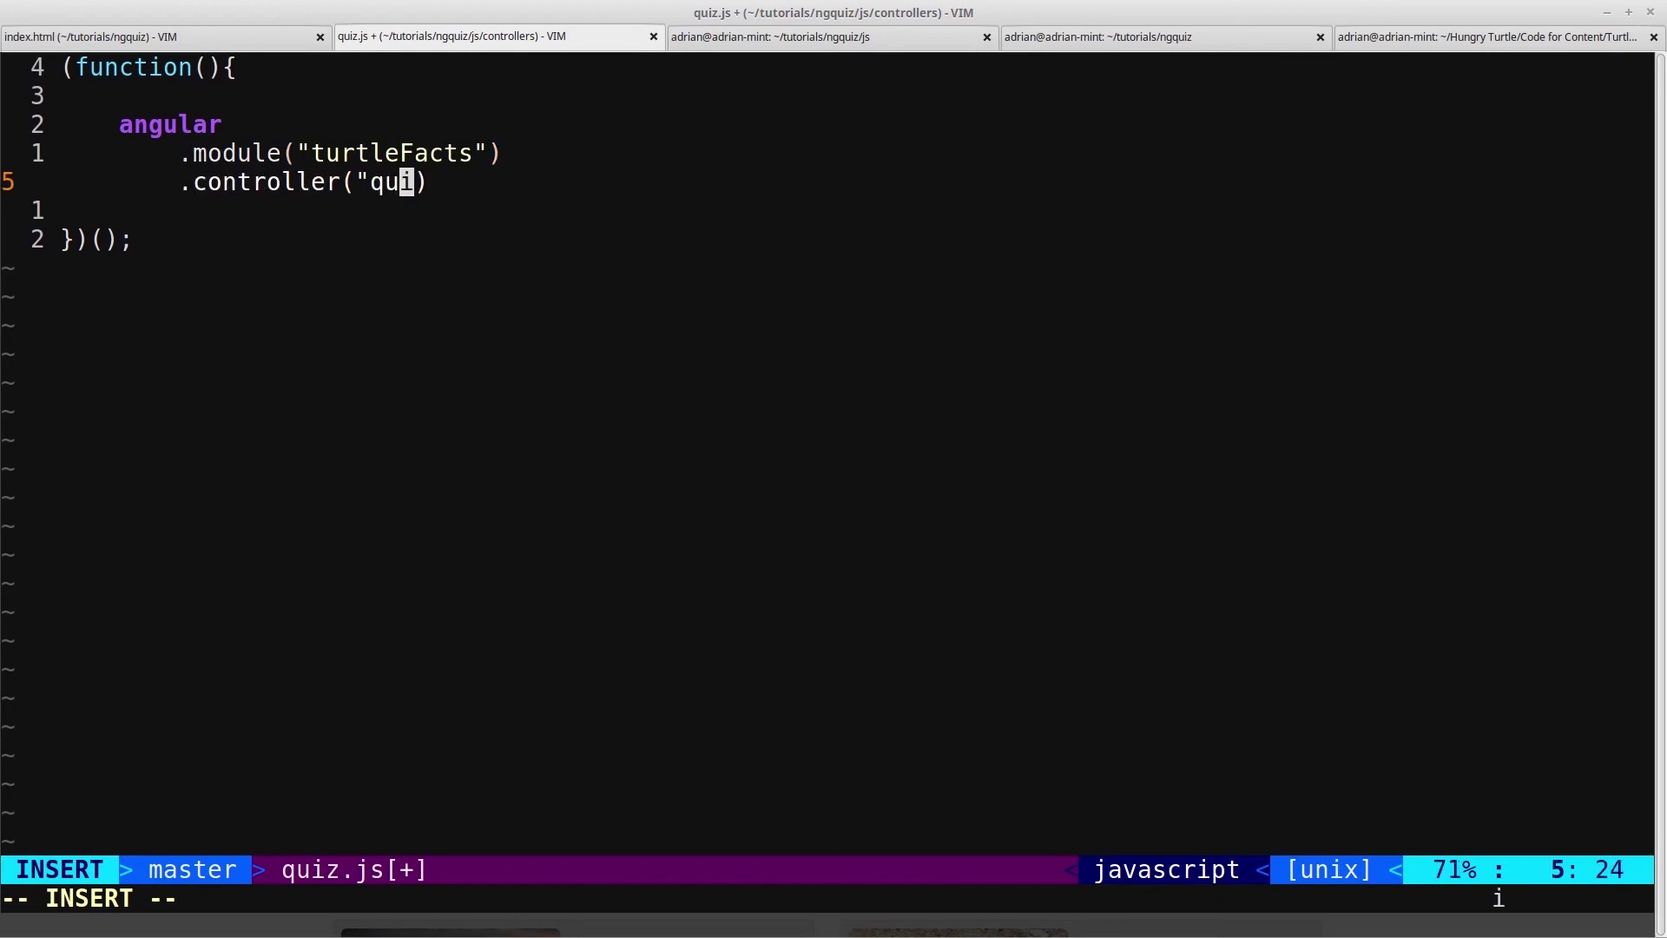
text(izCtrl)
key(Escape)
key(l)
key(a)
text(, )
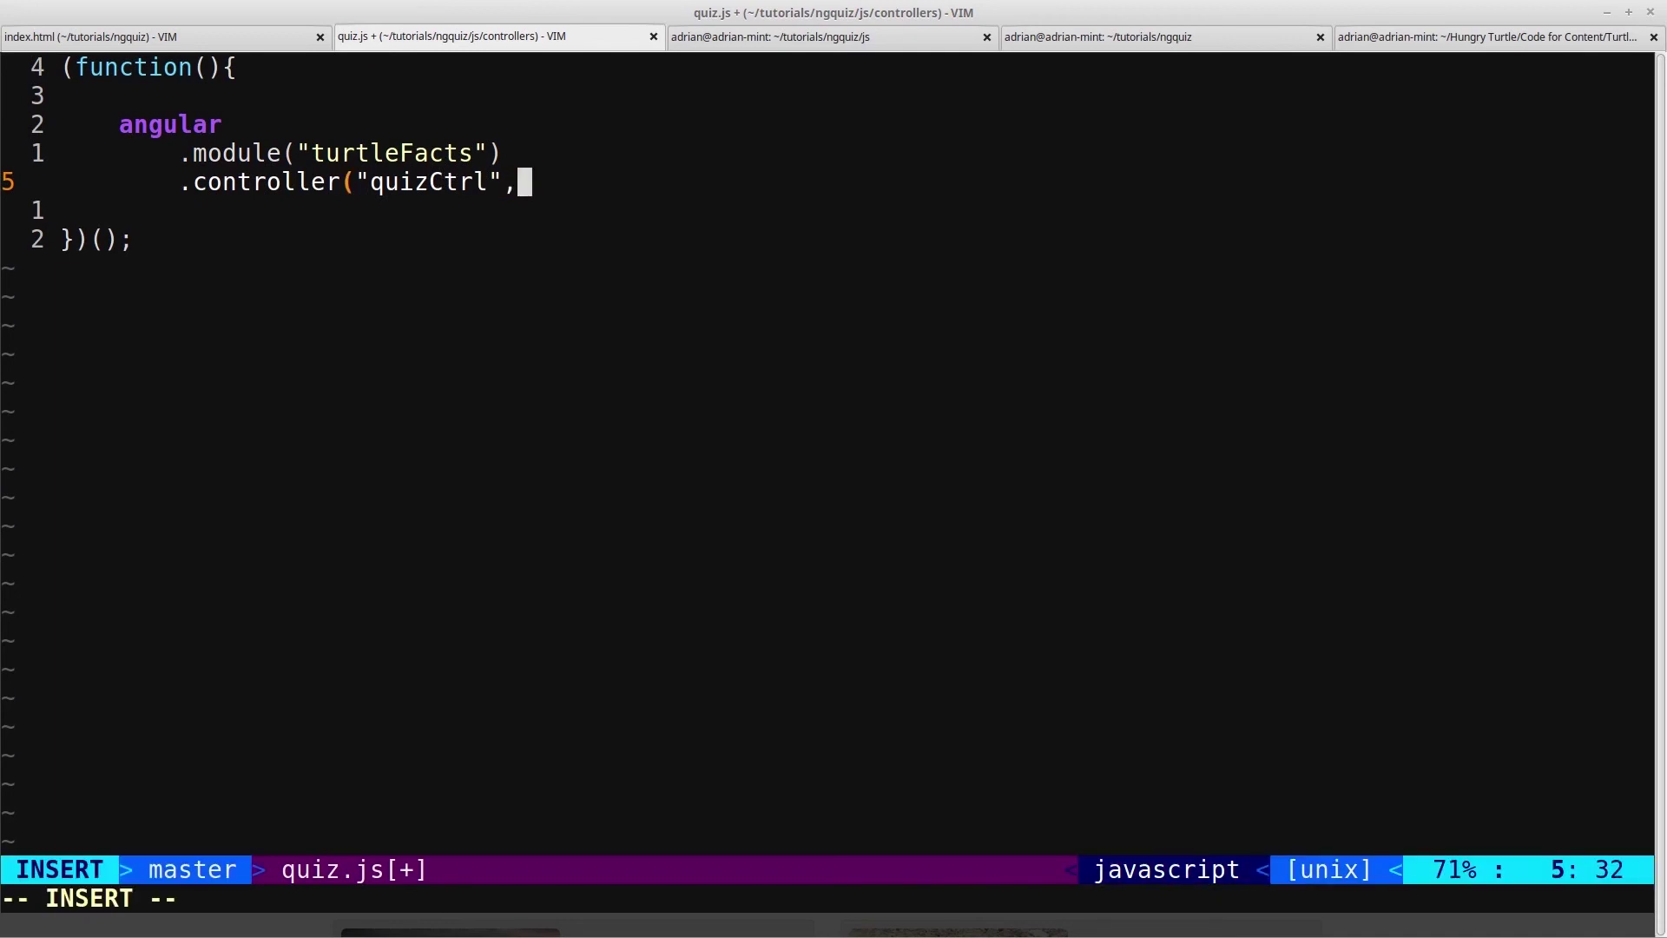
text(QuizC)
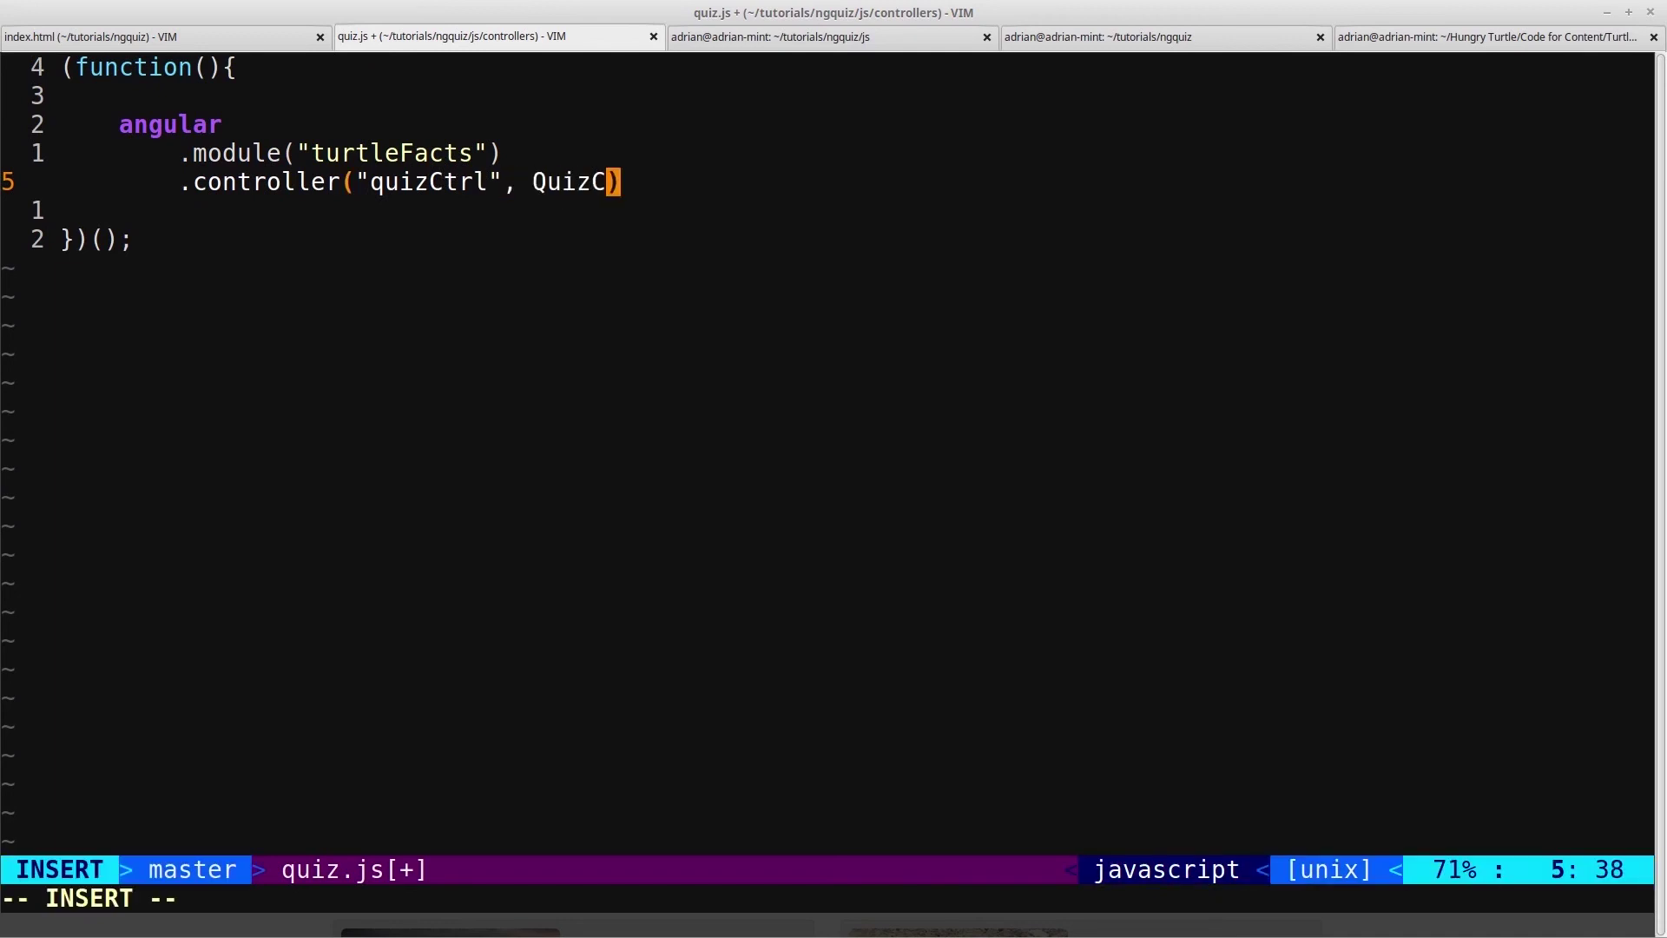
text(ontroller)
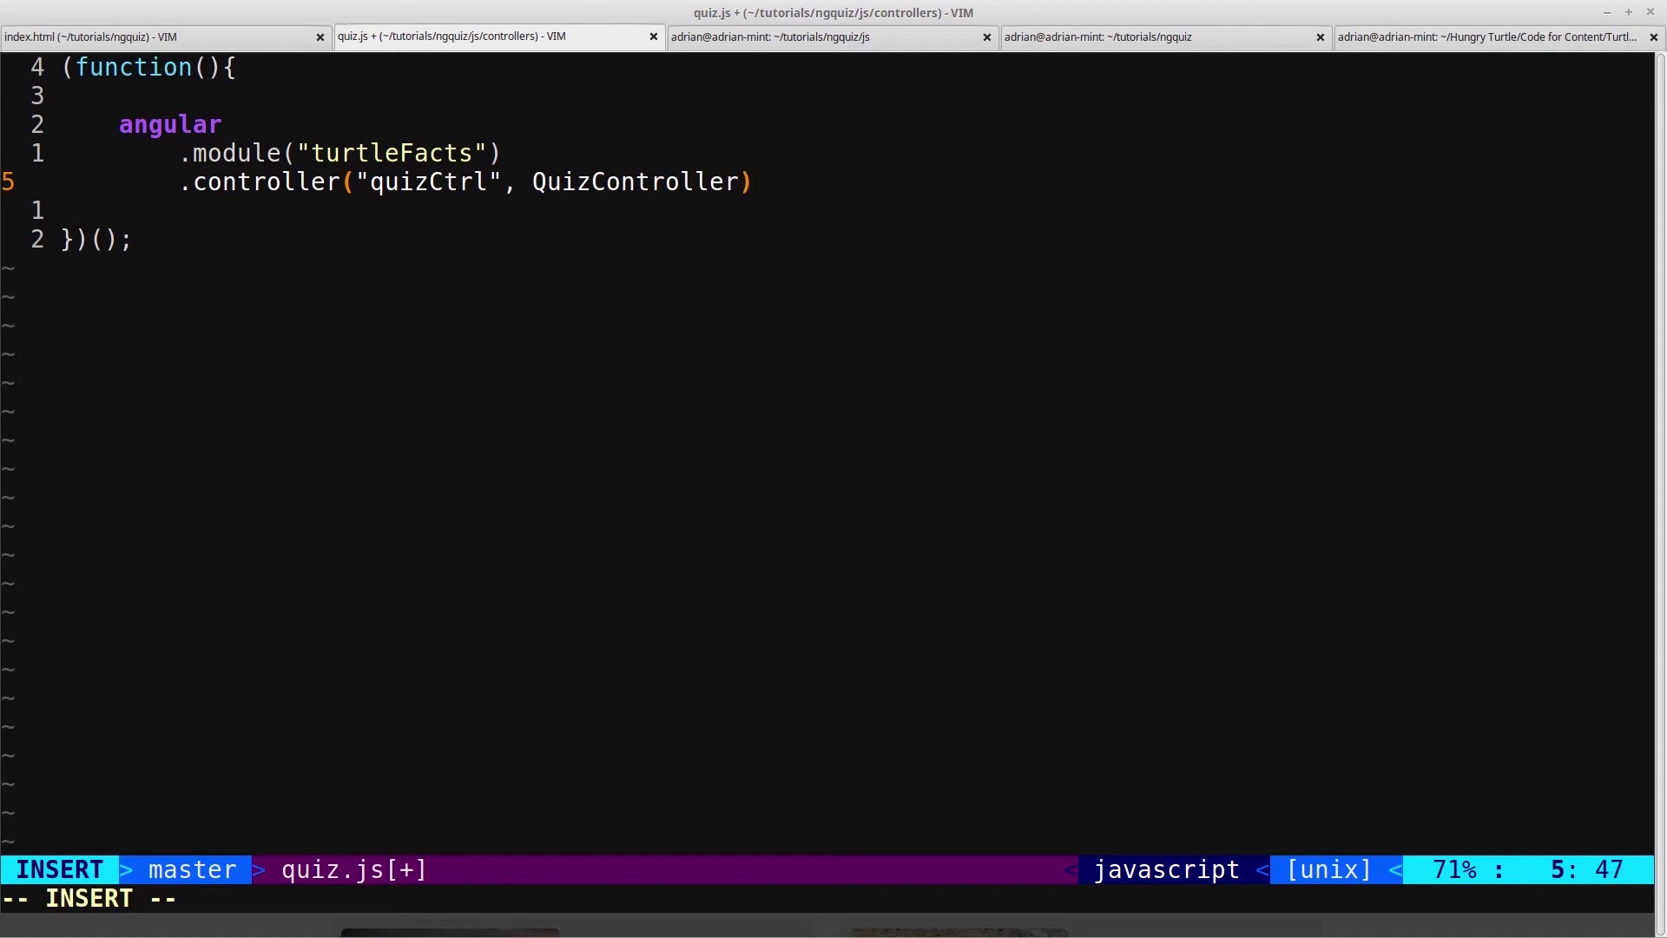
text();)
key(Escape)
Define function QuizController() { var vm = this; } and save quiz.js.
key(o)
key(Return)
text(fun)
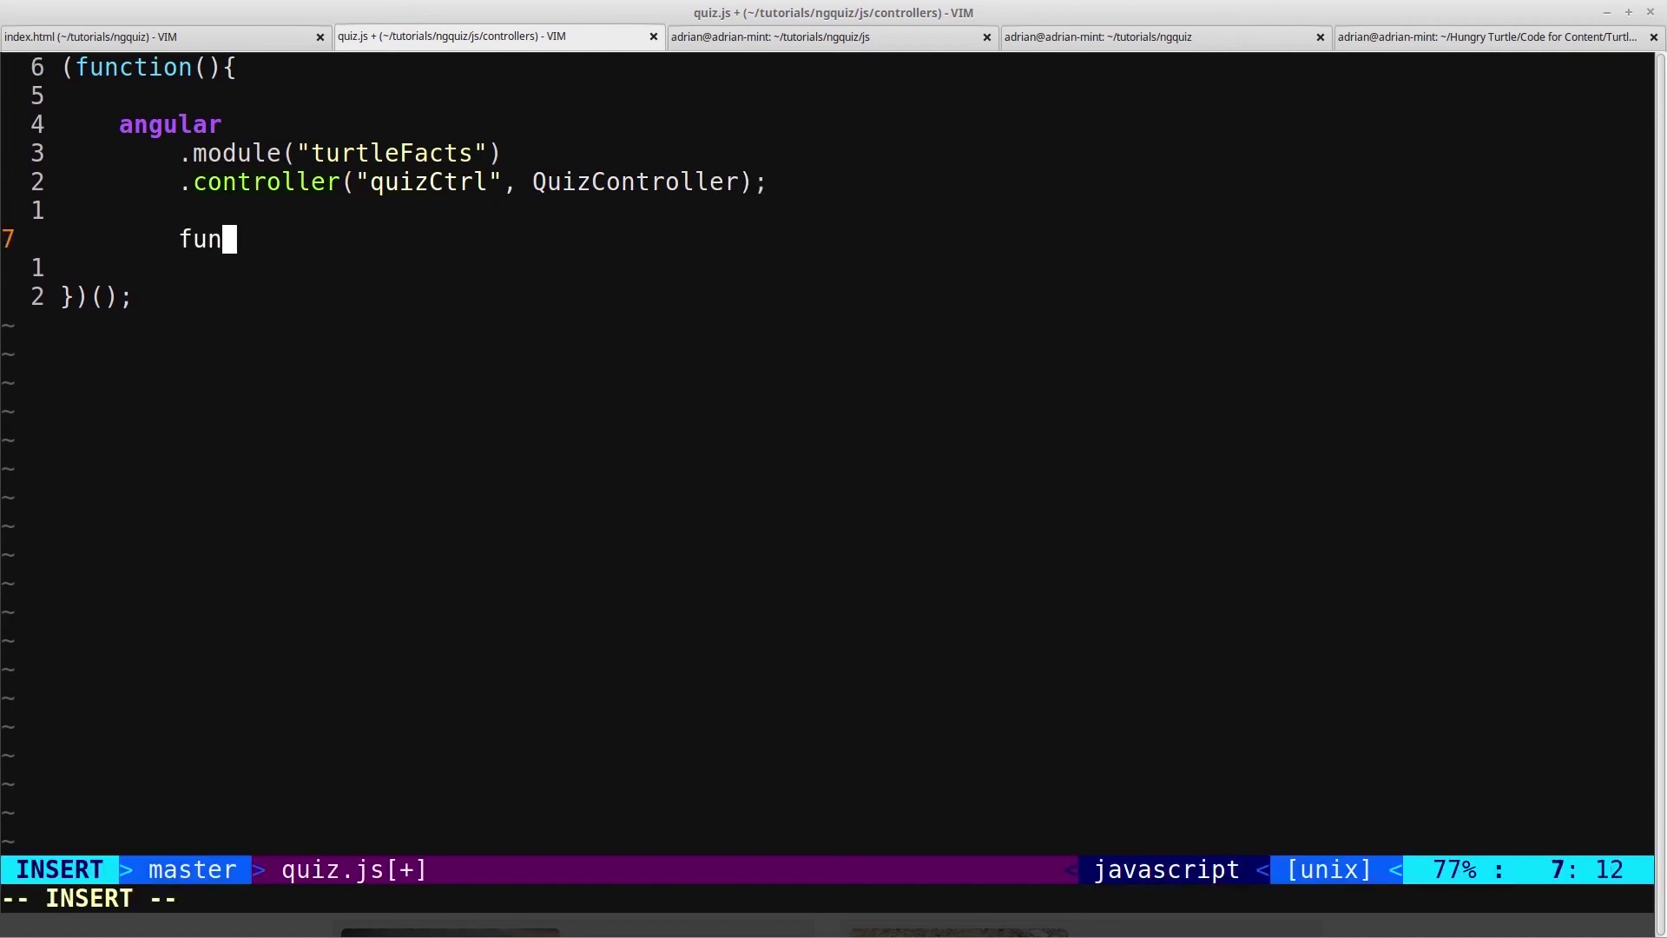
text(ction Quiz)
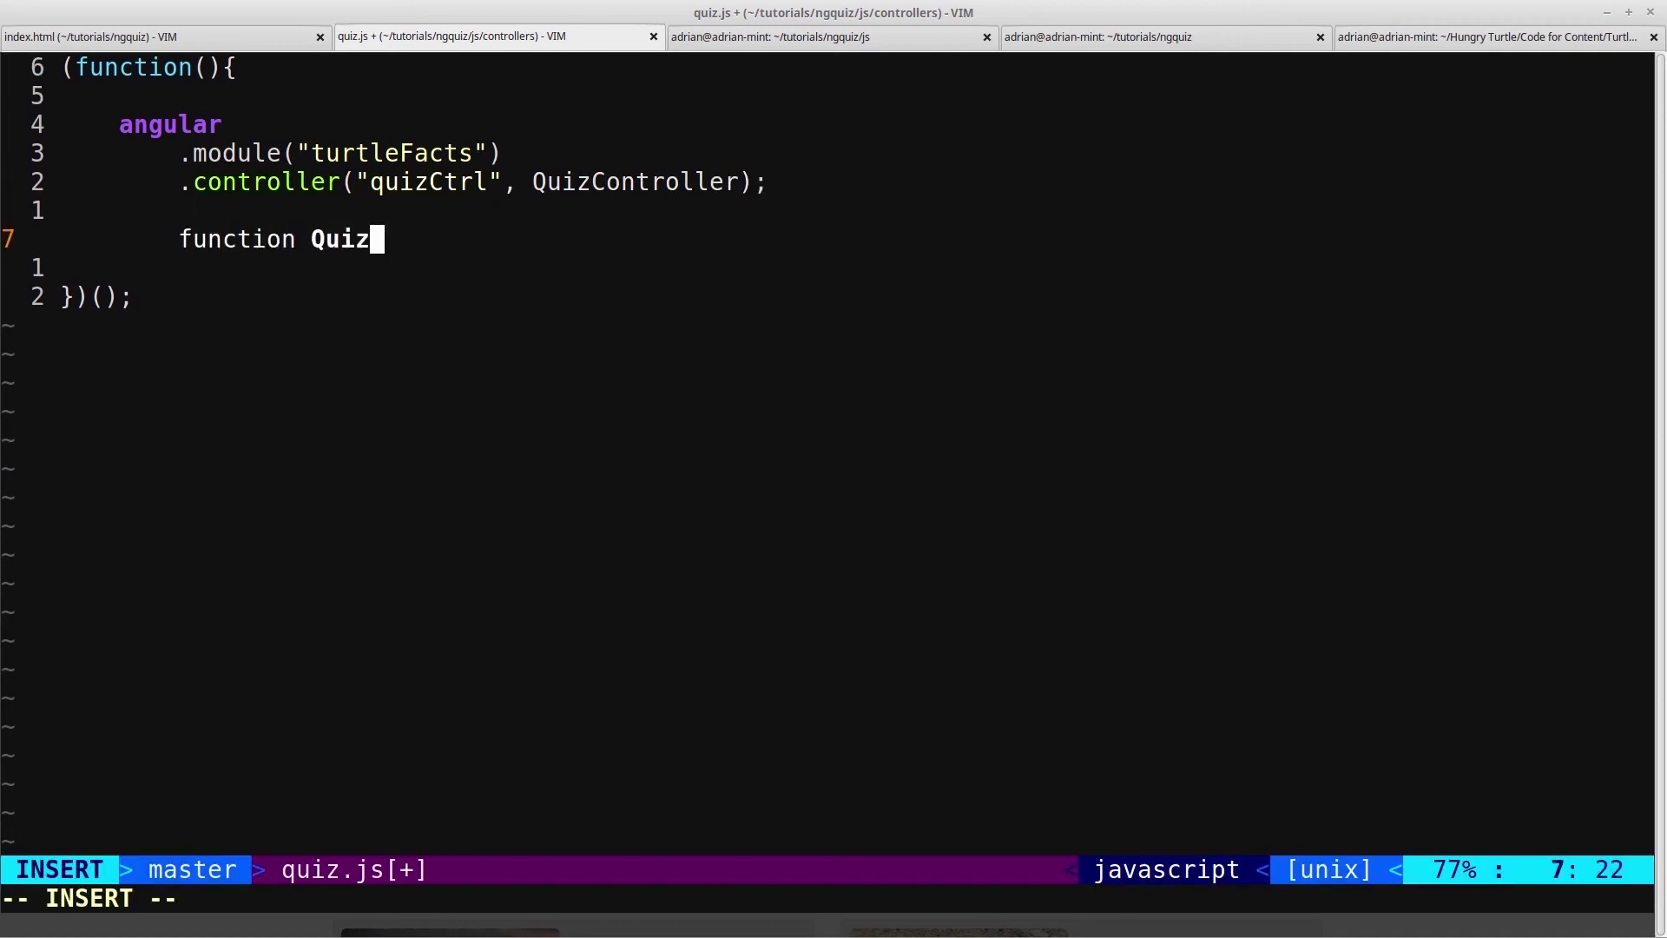
text(Controller)
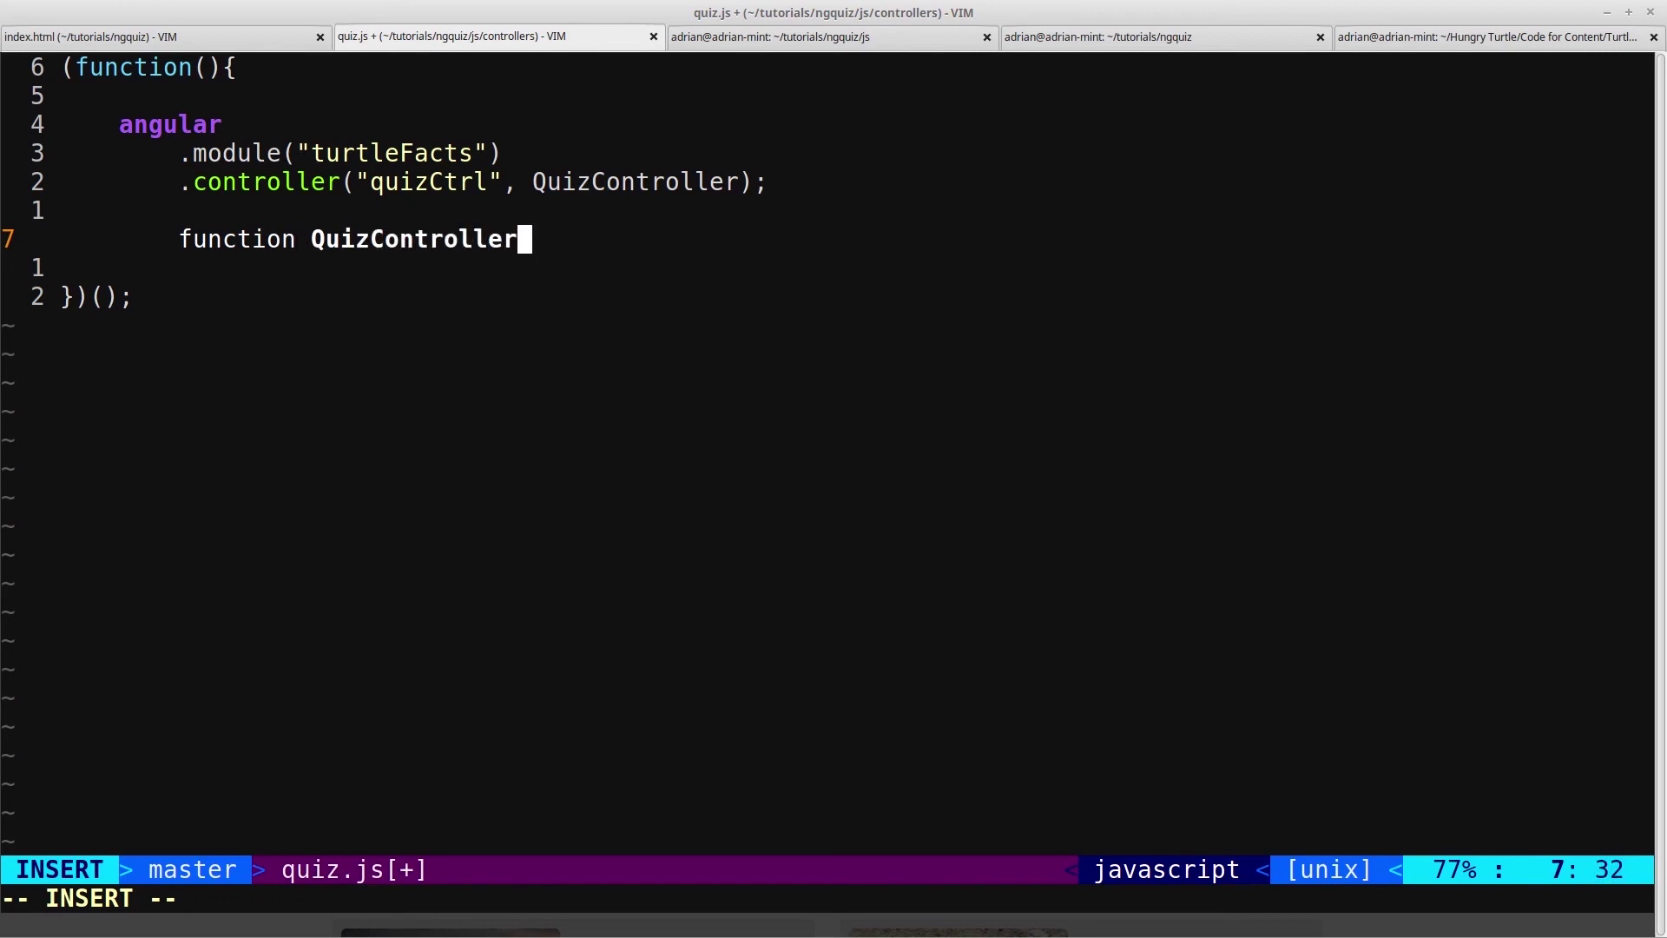
text(()
key(Escape)
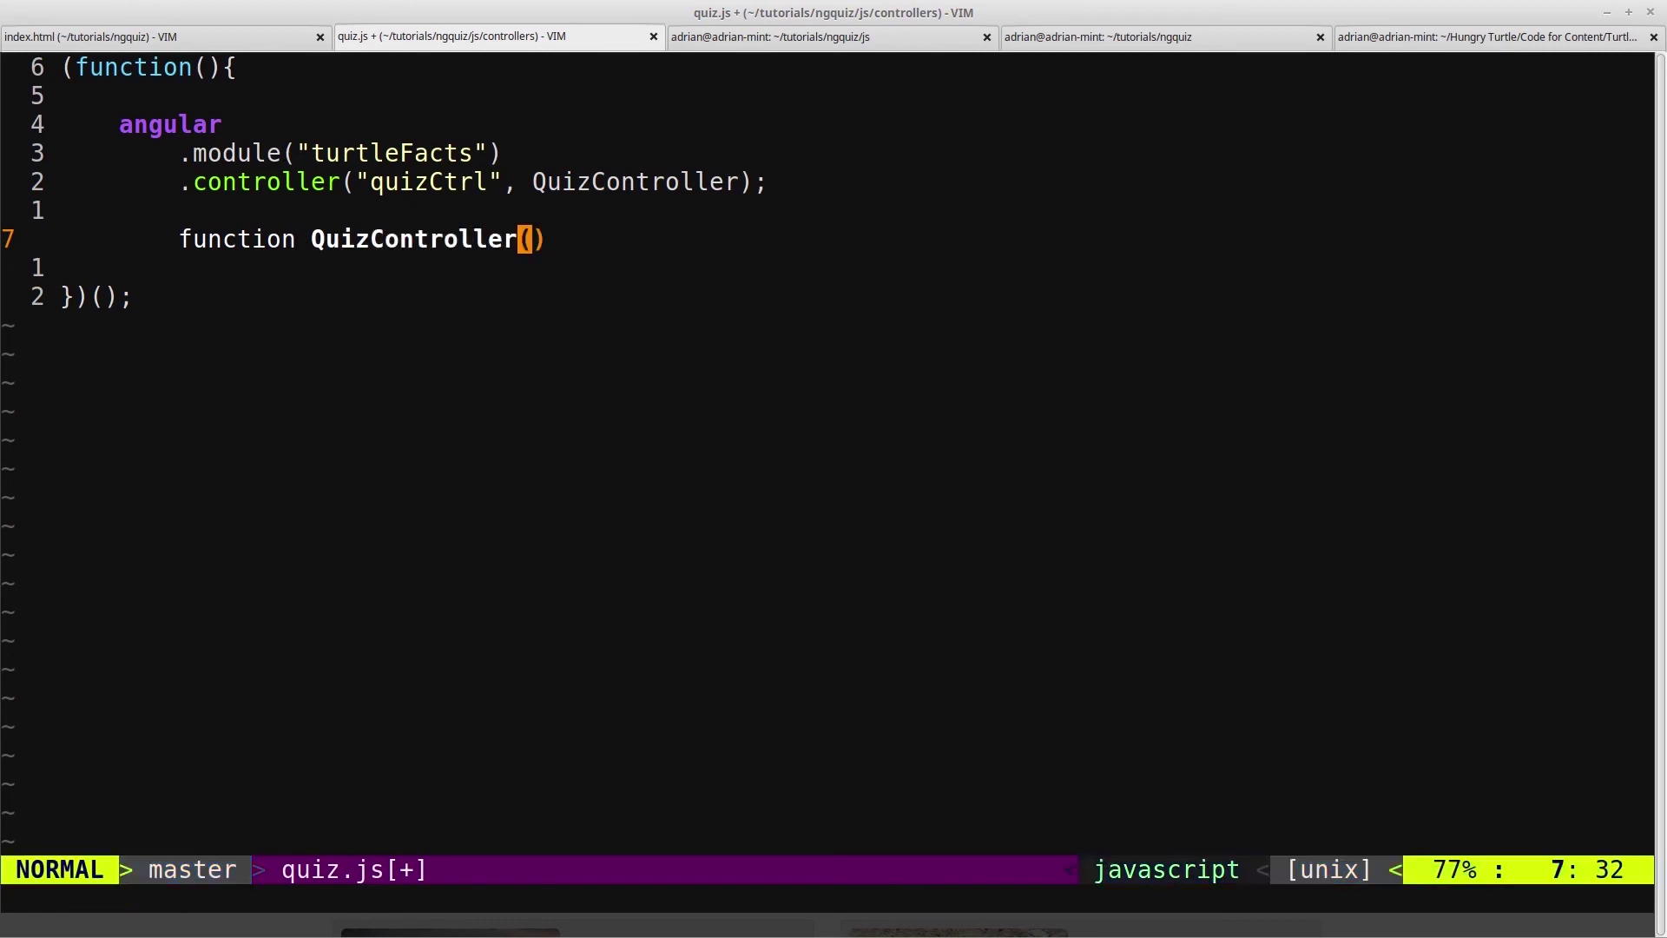
text(a{)
key(Return)
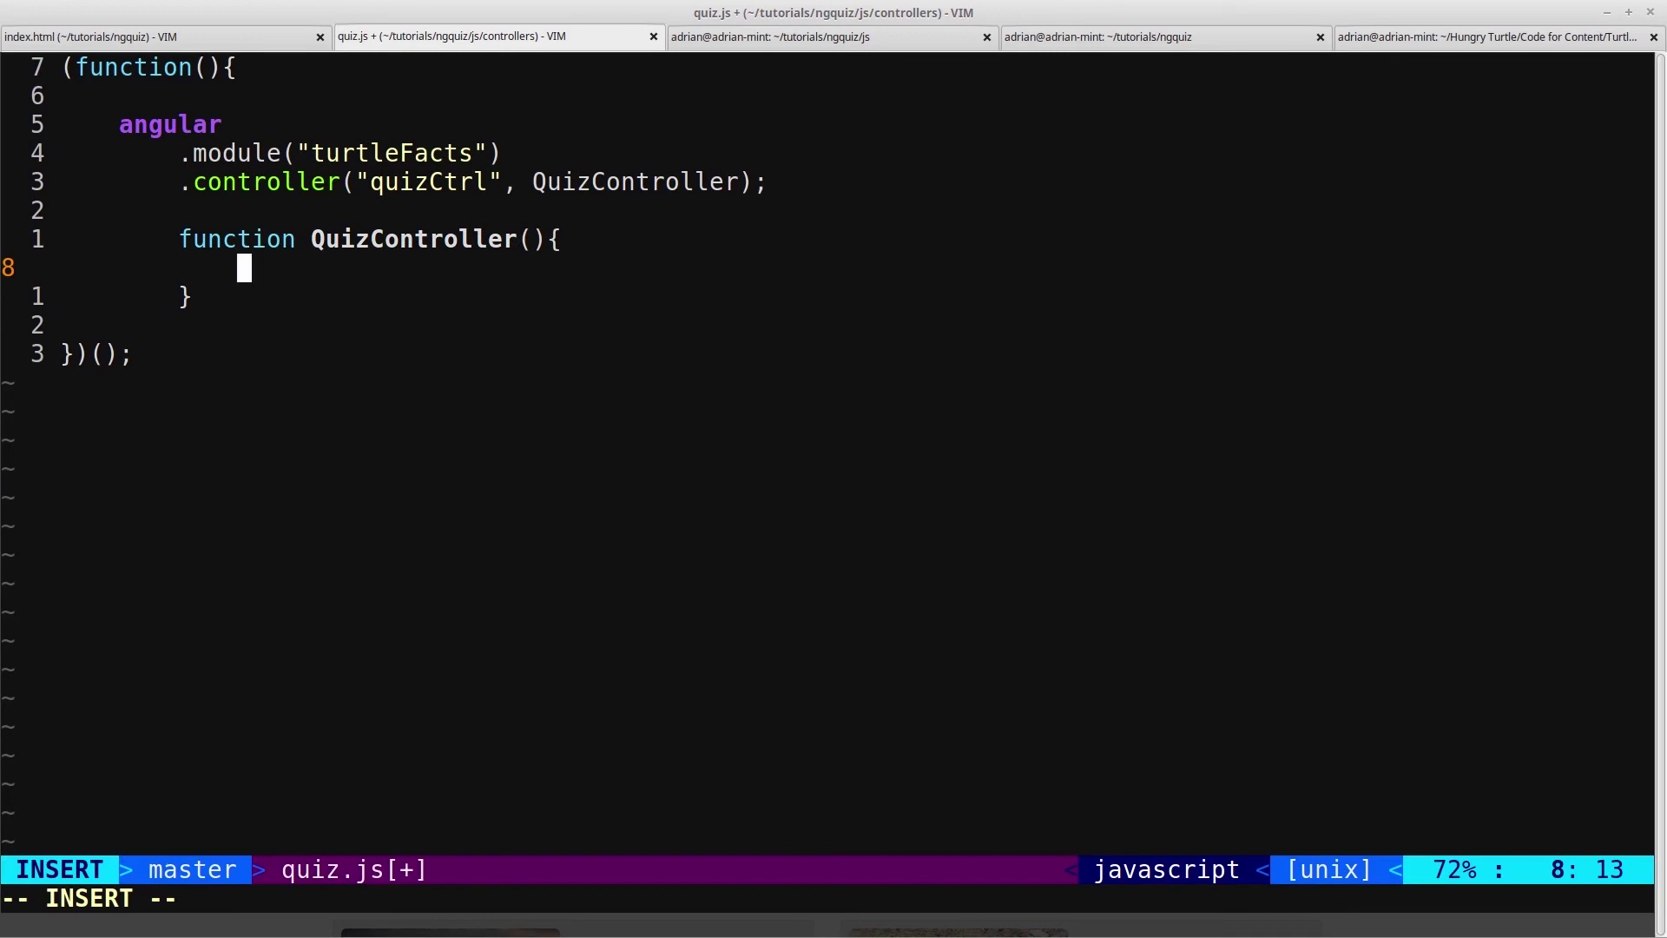
key(Return)
text(var vm)
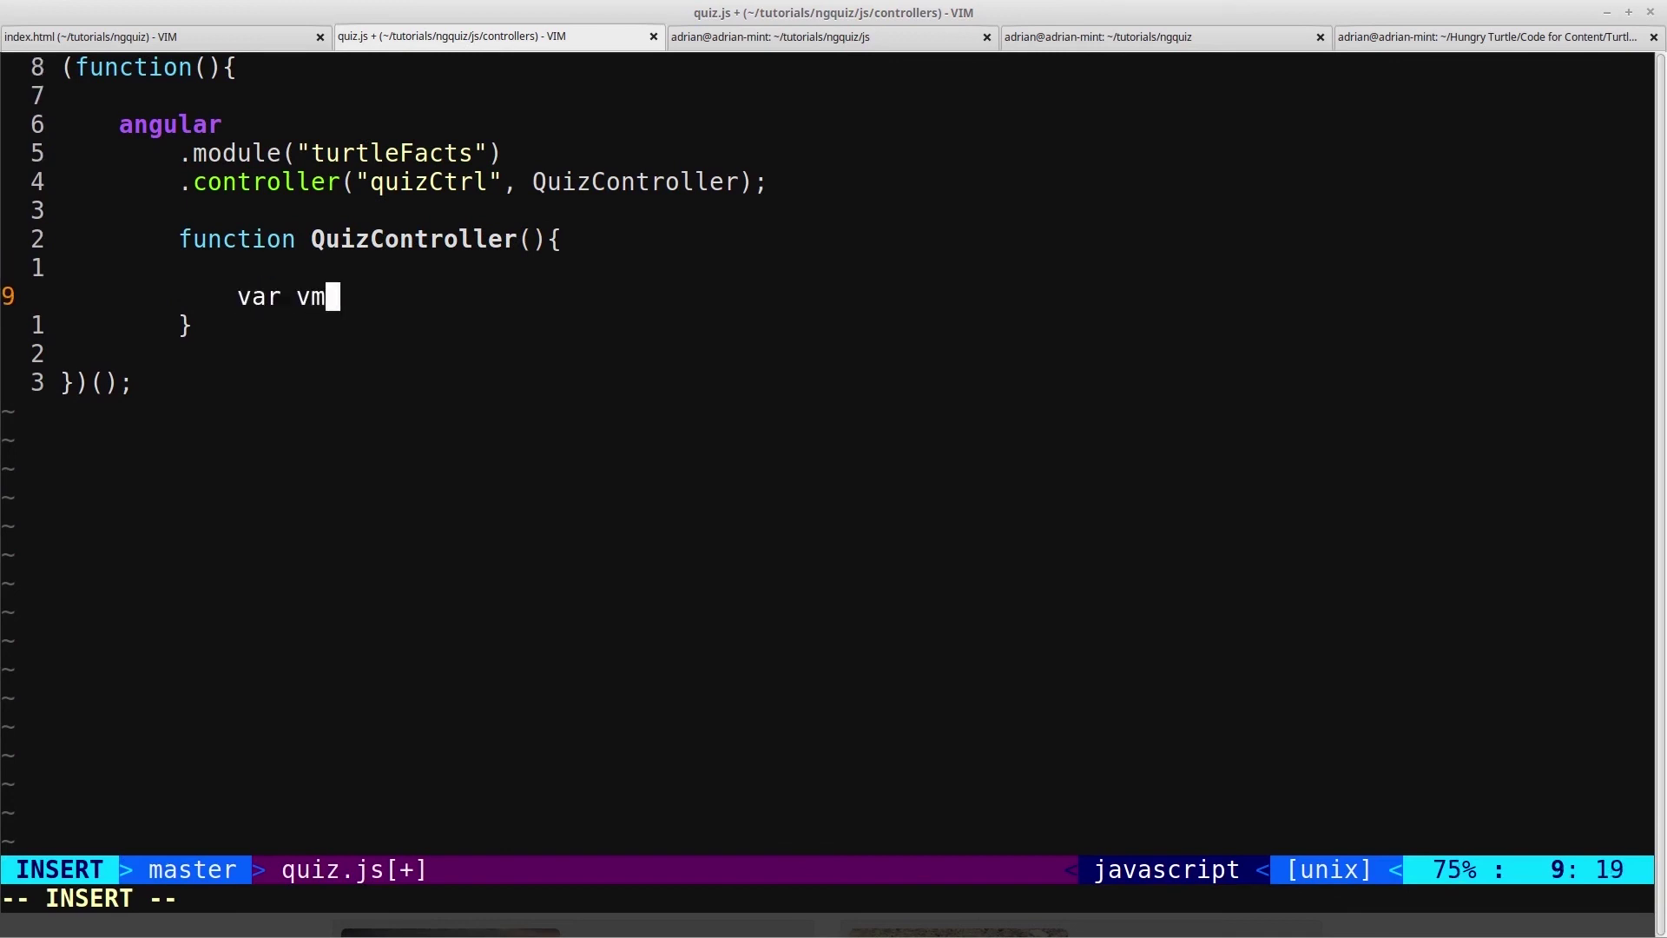
text(.)
key(BackSpace)
text(= this;)
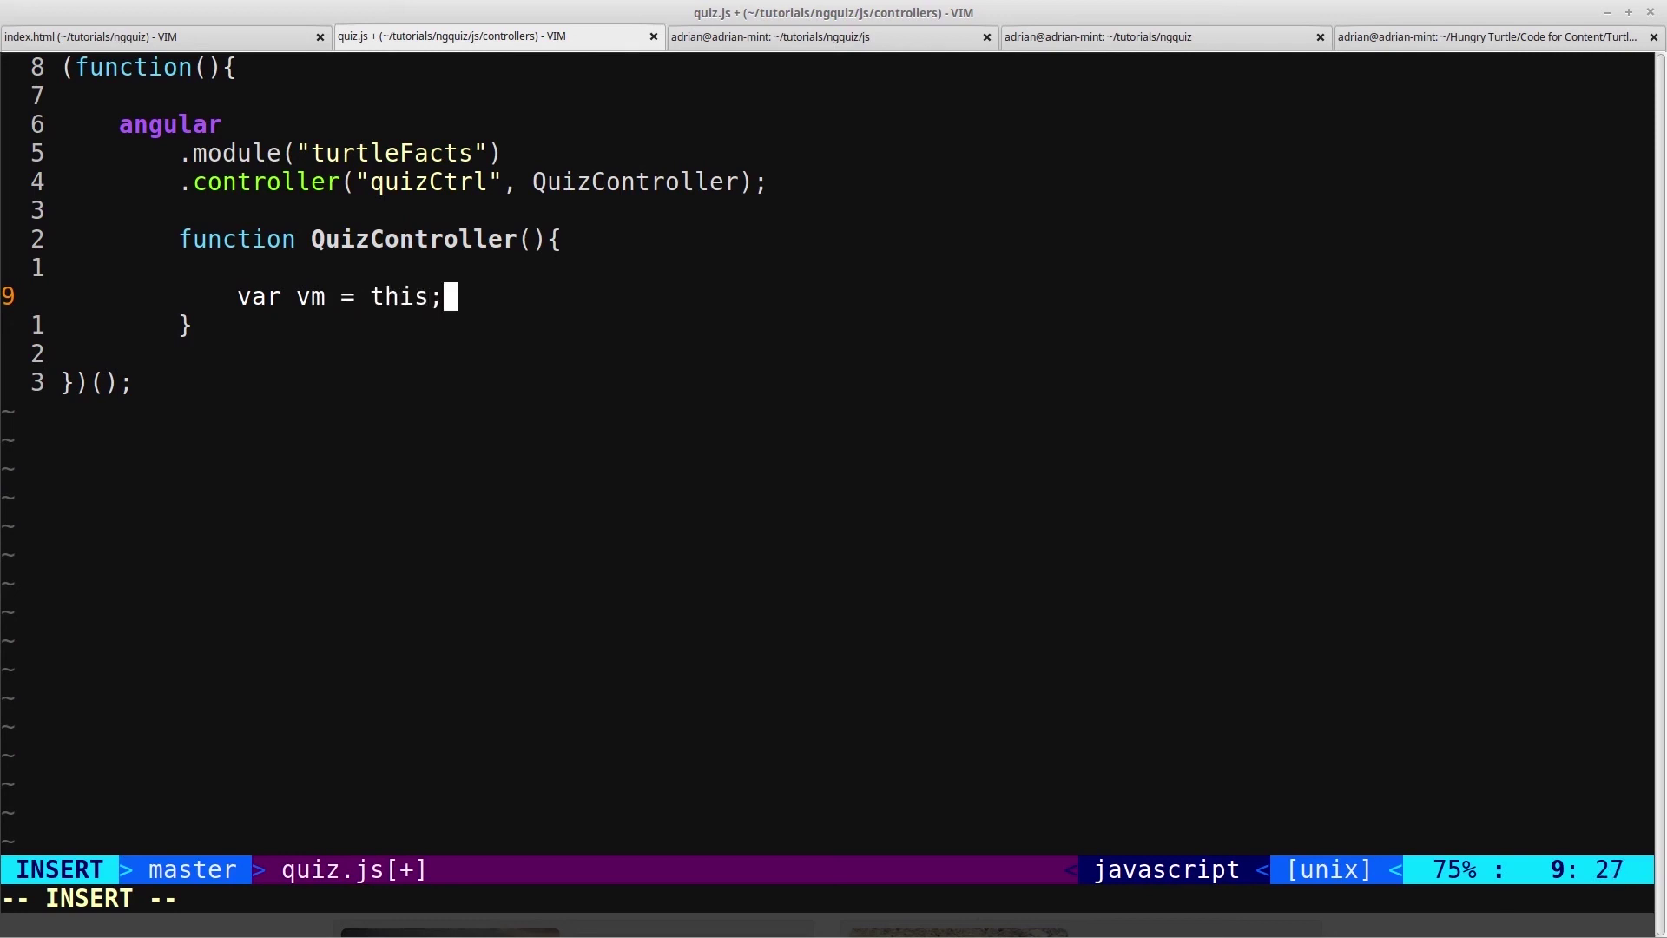
key(Return)
key(Return)
key(Escape)
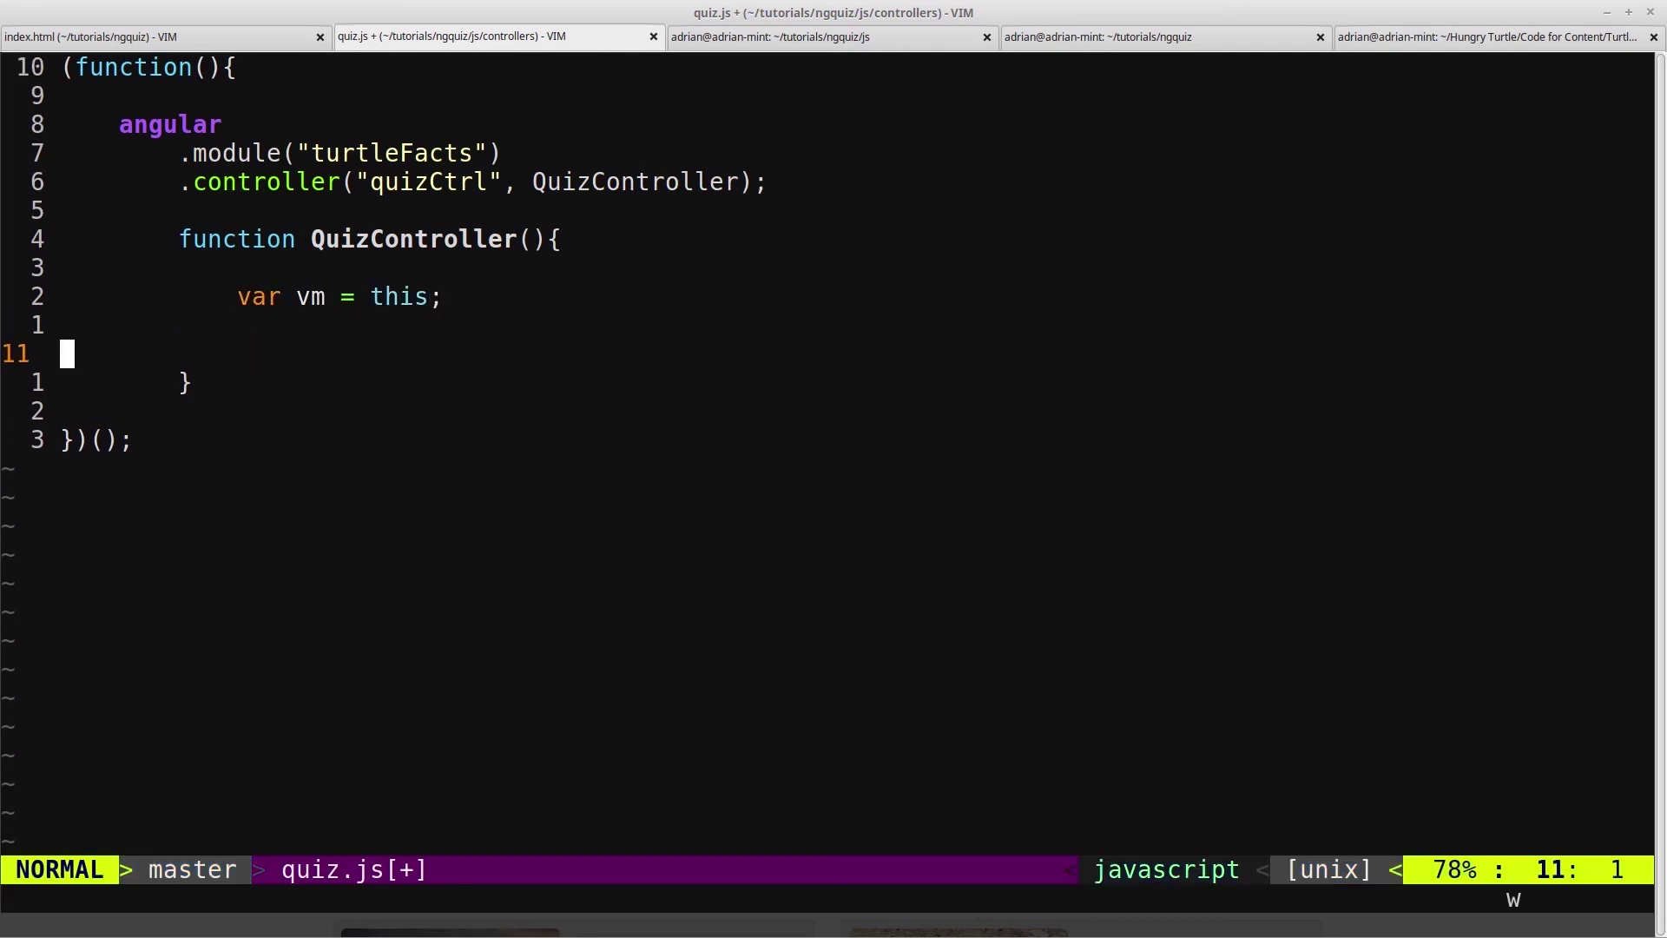
text(:w)
key(Return)
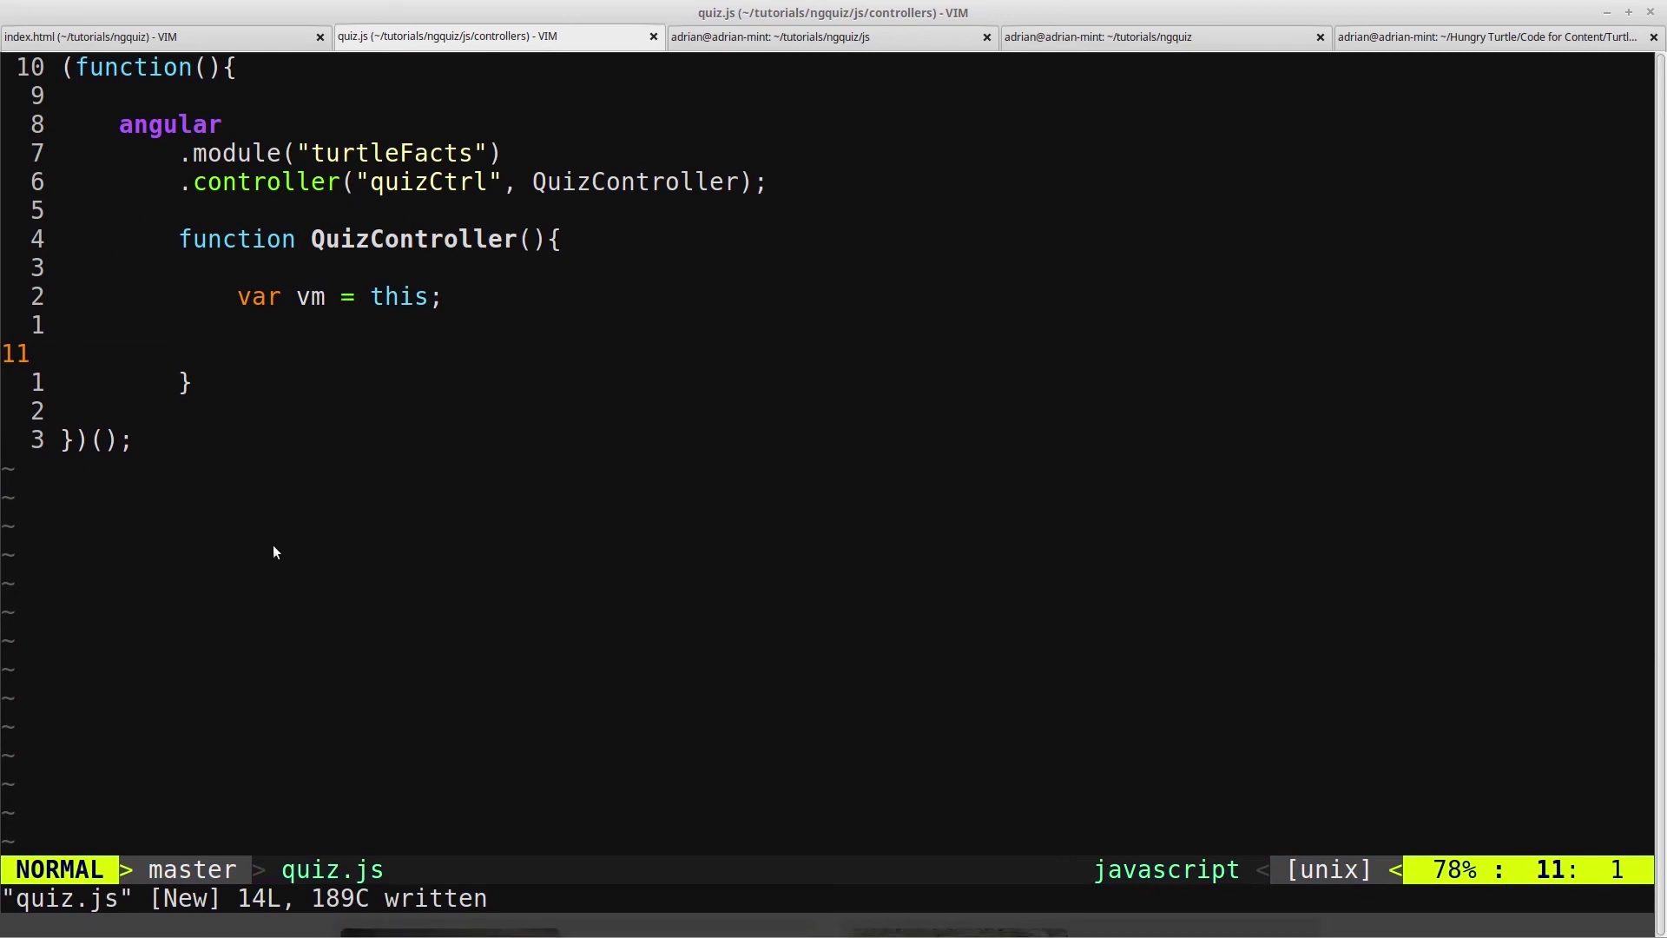
click(245, 39)
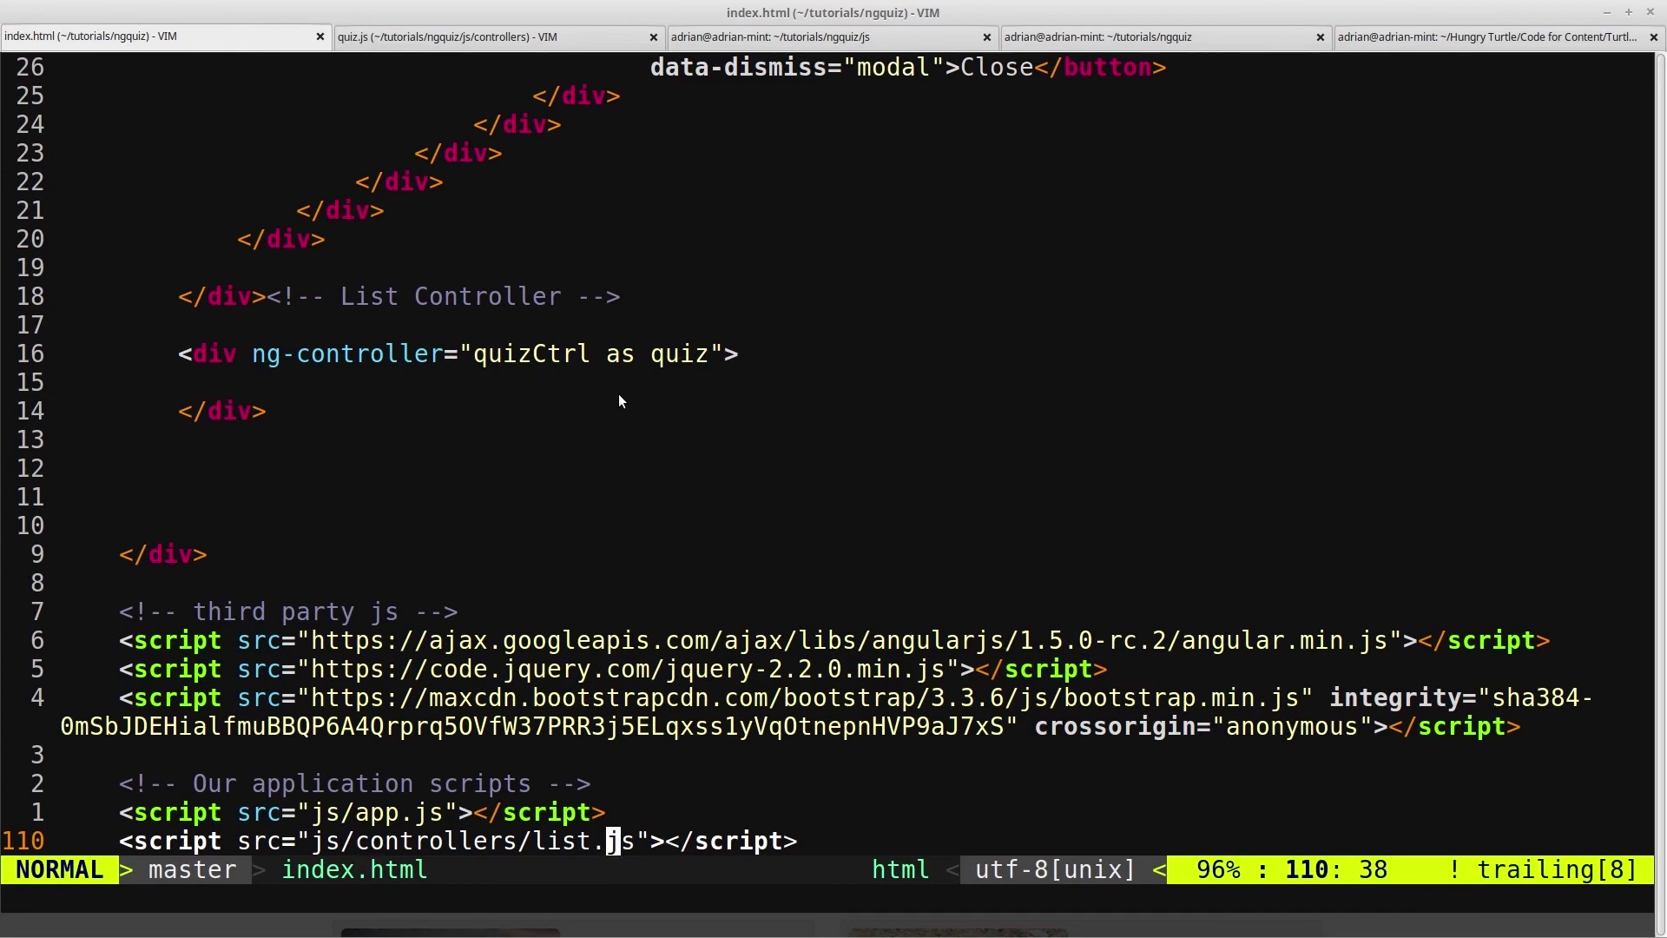
scroll(619, 395, up, 1)
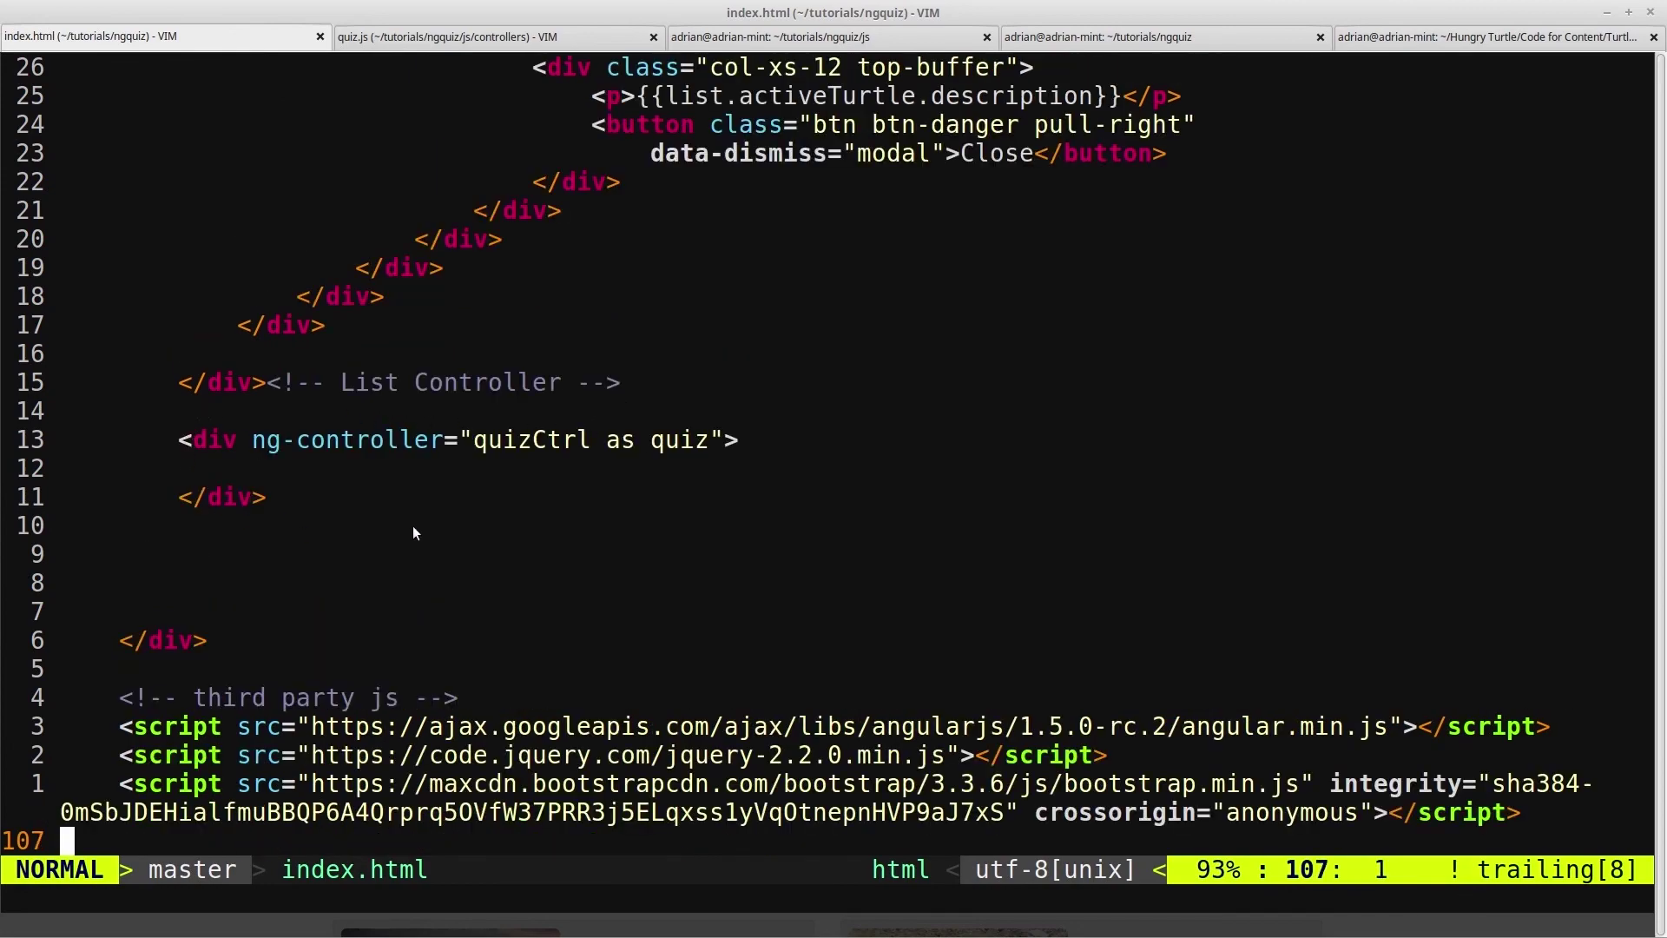
scroll(449, 454, up, 2)
scroll(455, 460, up, 3)
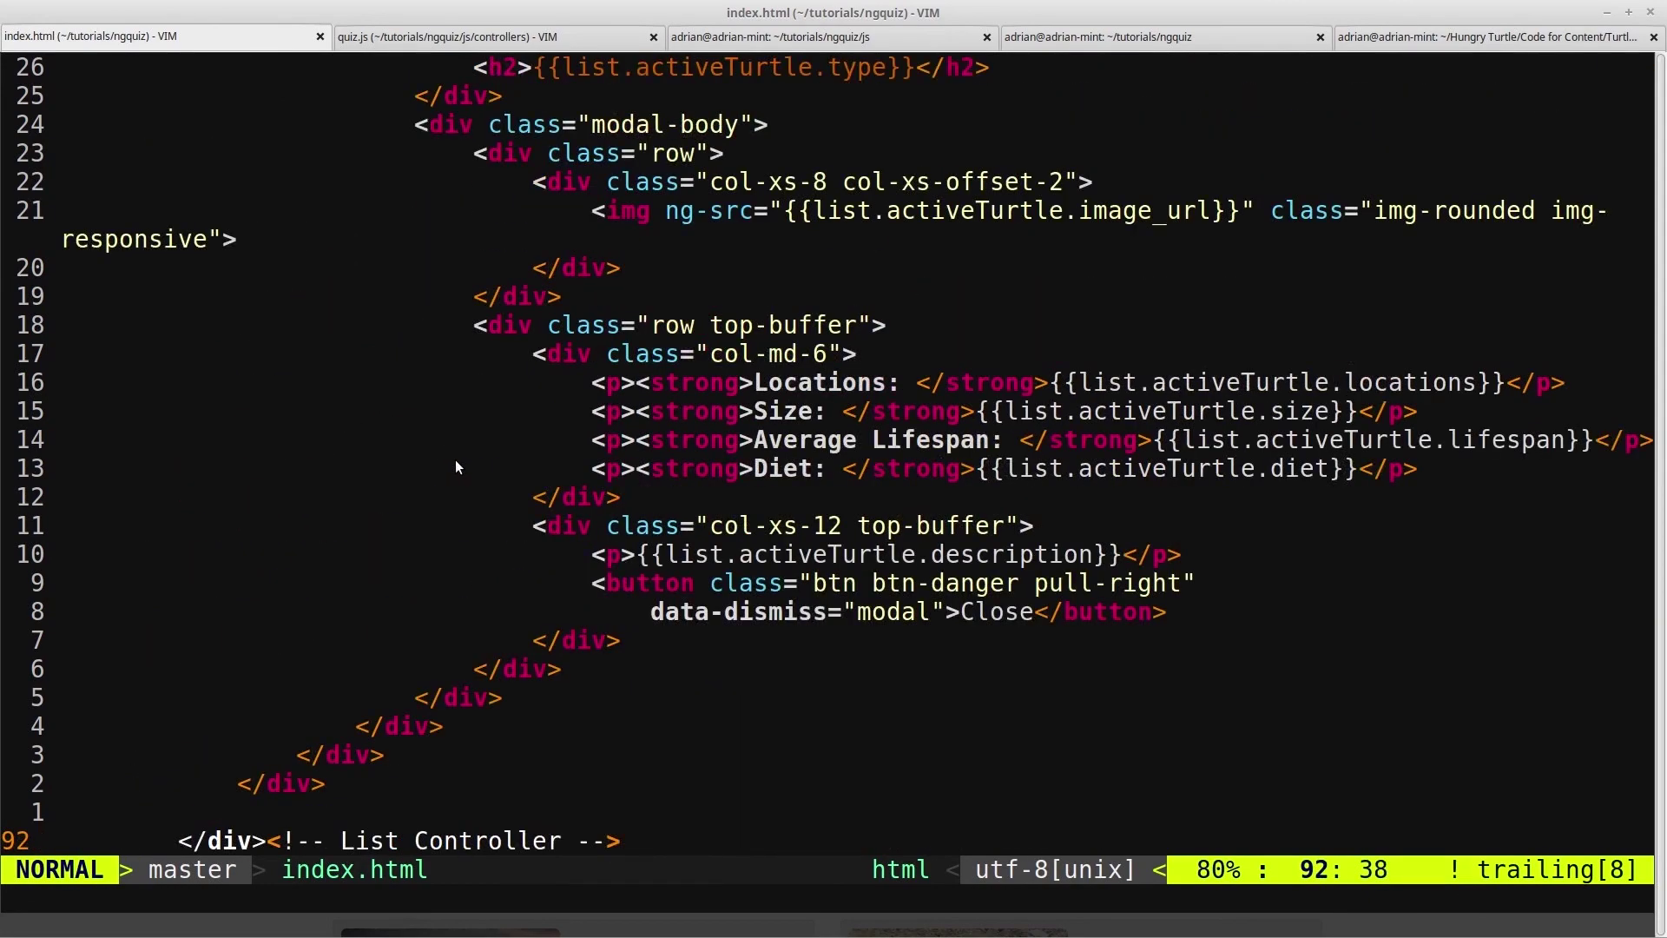
scroll(593, 492, up, 1)
scroll(593, 493, up, 2)
scroll(548, 378, down, 4)
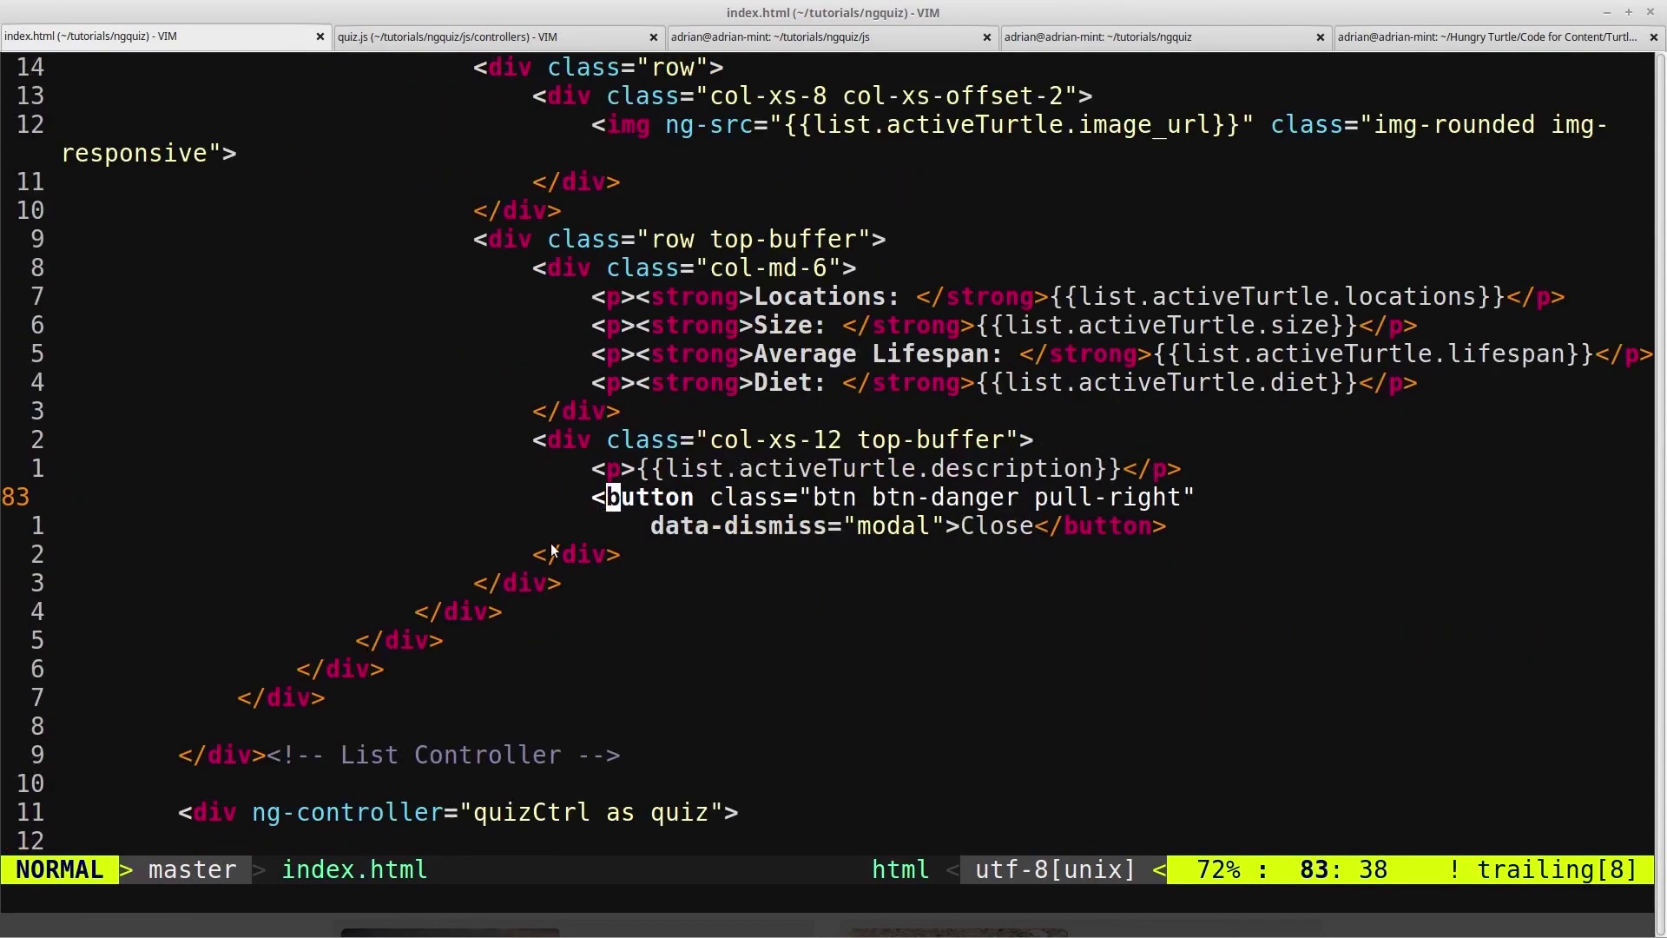
scroll(751, 418, up, 2)
scroll(750, 416, up, 6)
scroll(751, 417, up, 7)
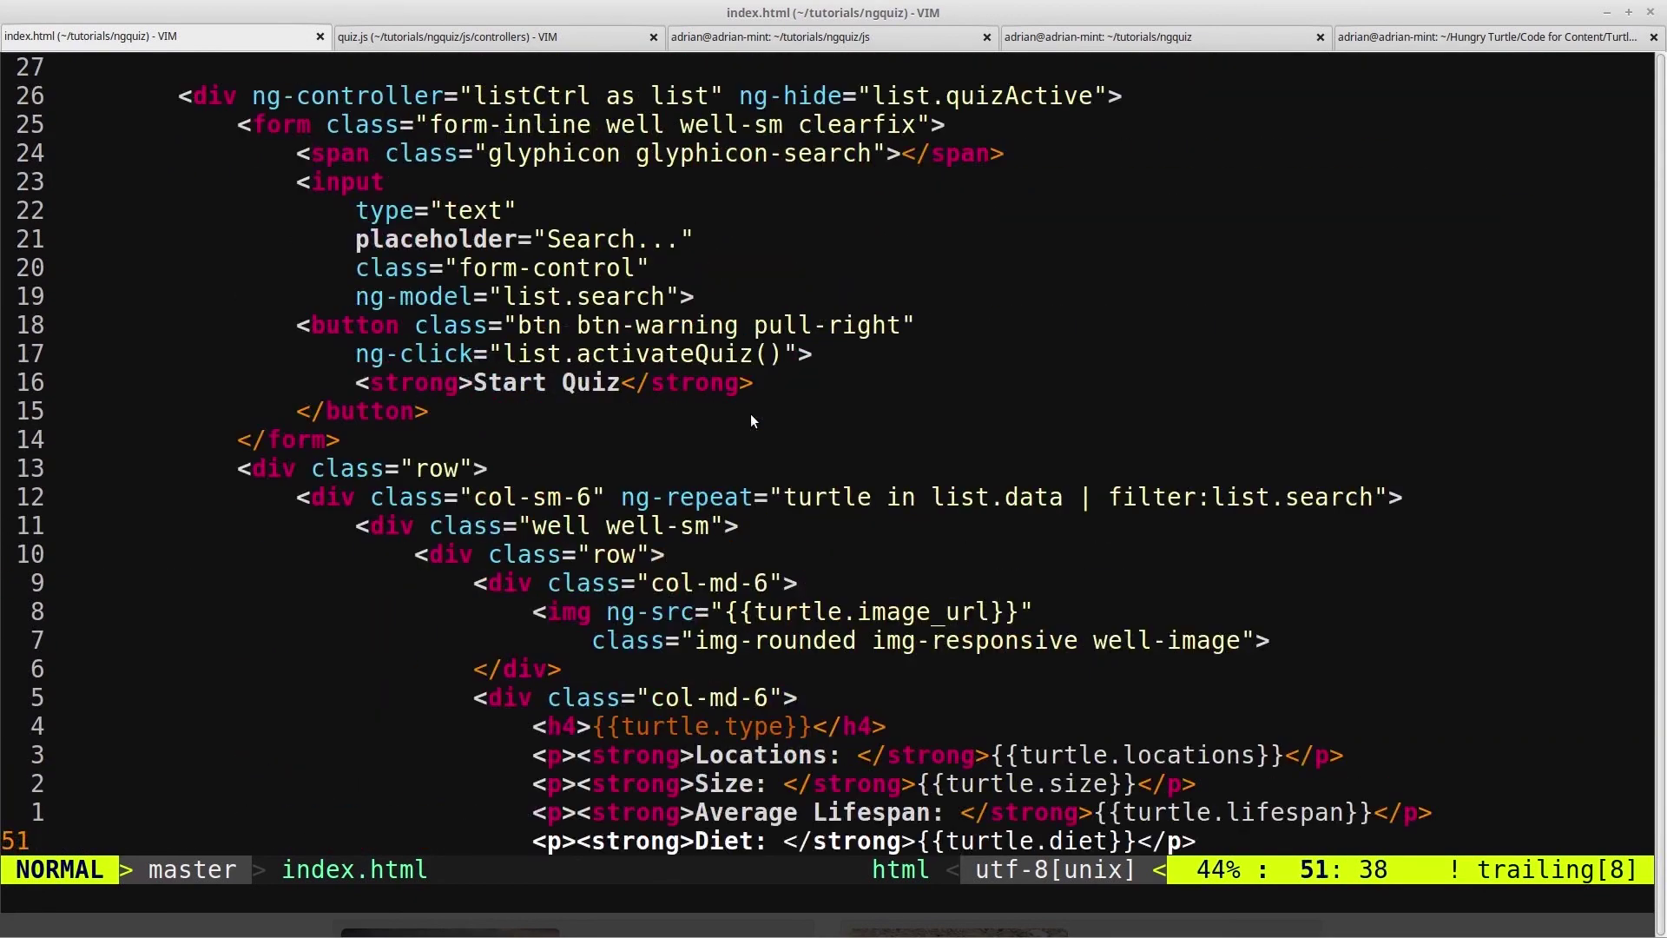
scroll(750, 413, up, 2)
scroll(614, 463, down, 1)
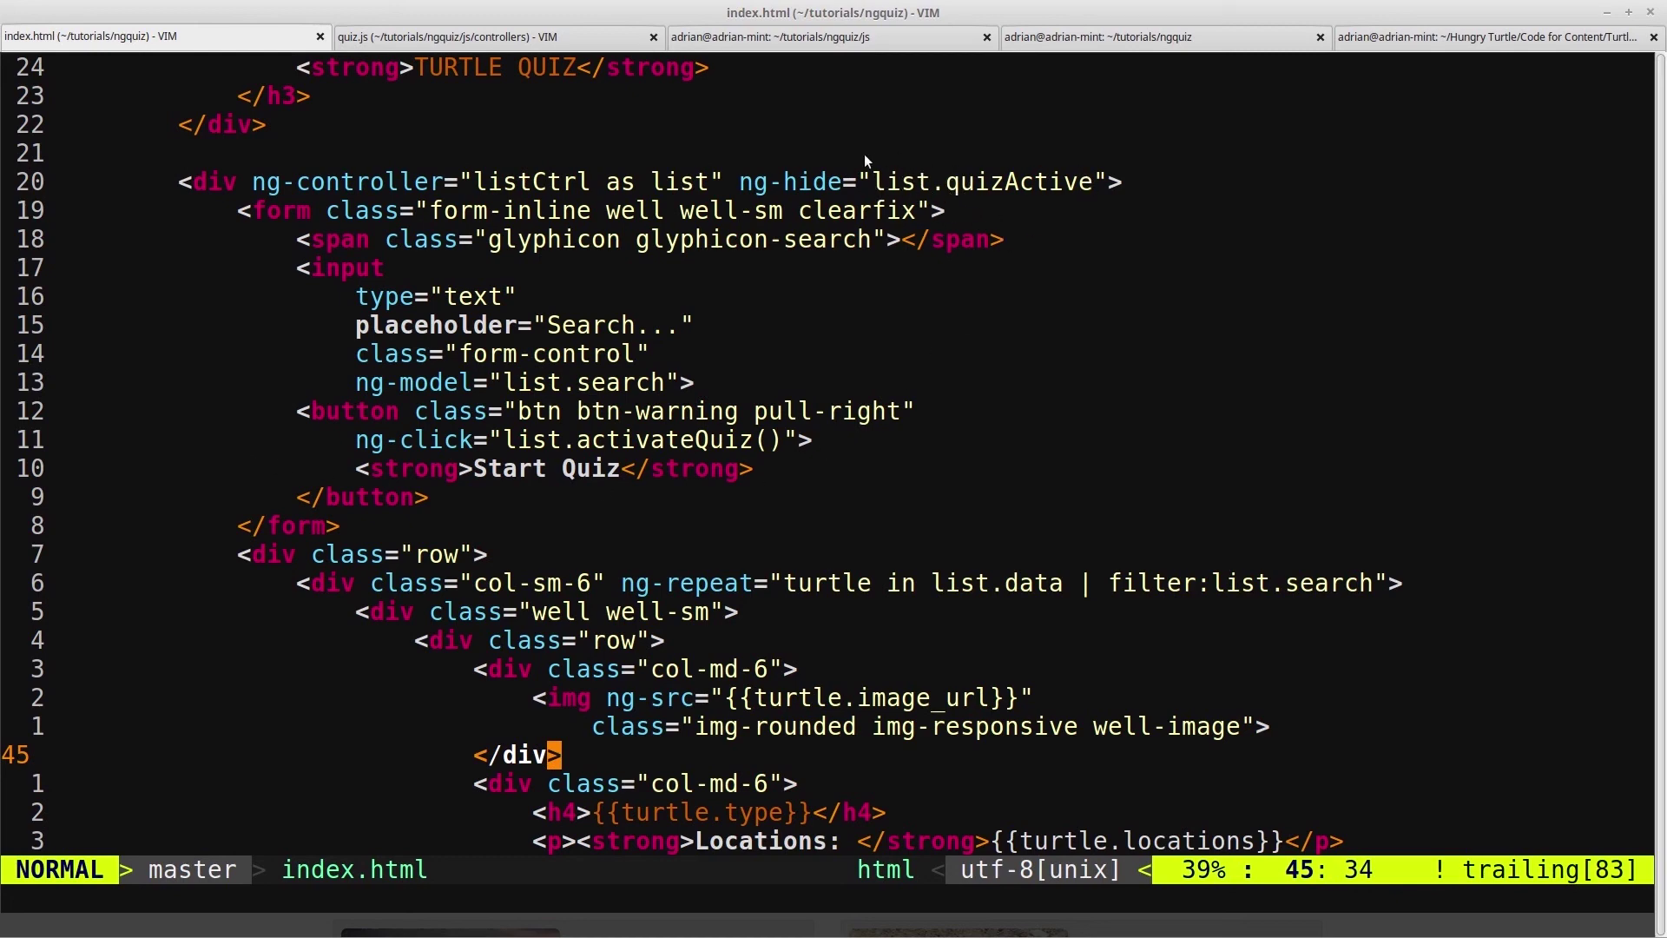
scroll(300, 335, down, 7)
scroll(534, 367, down, 8)
scroll(534, 365, down, 9)
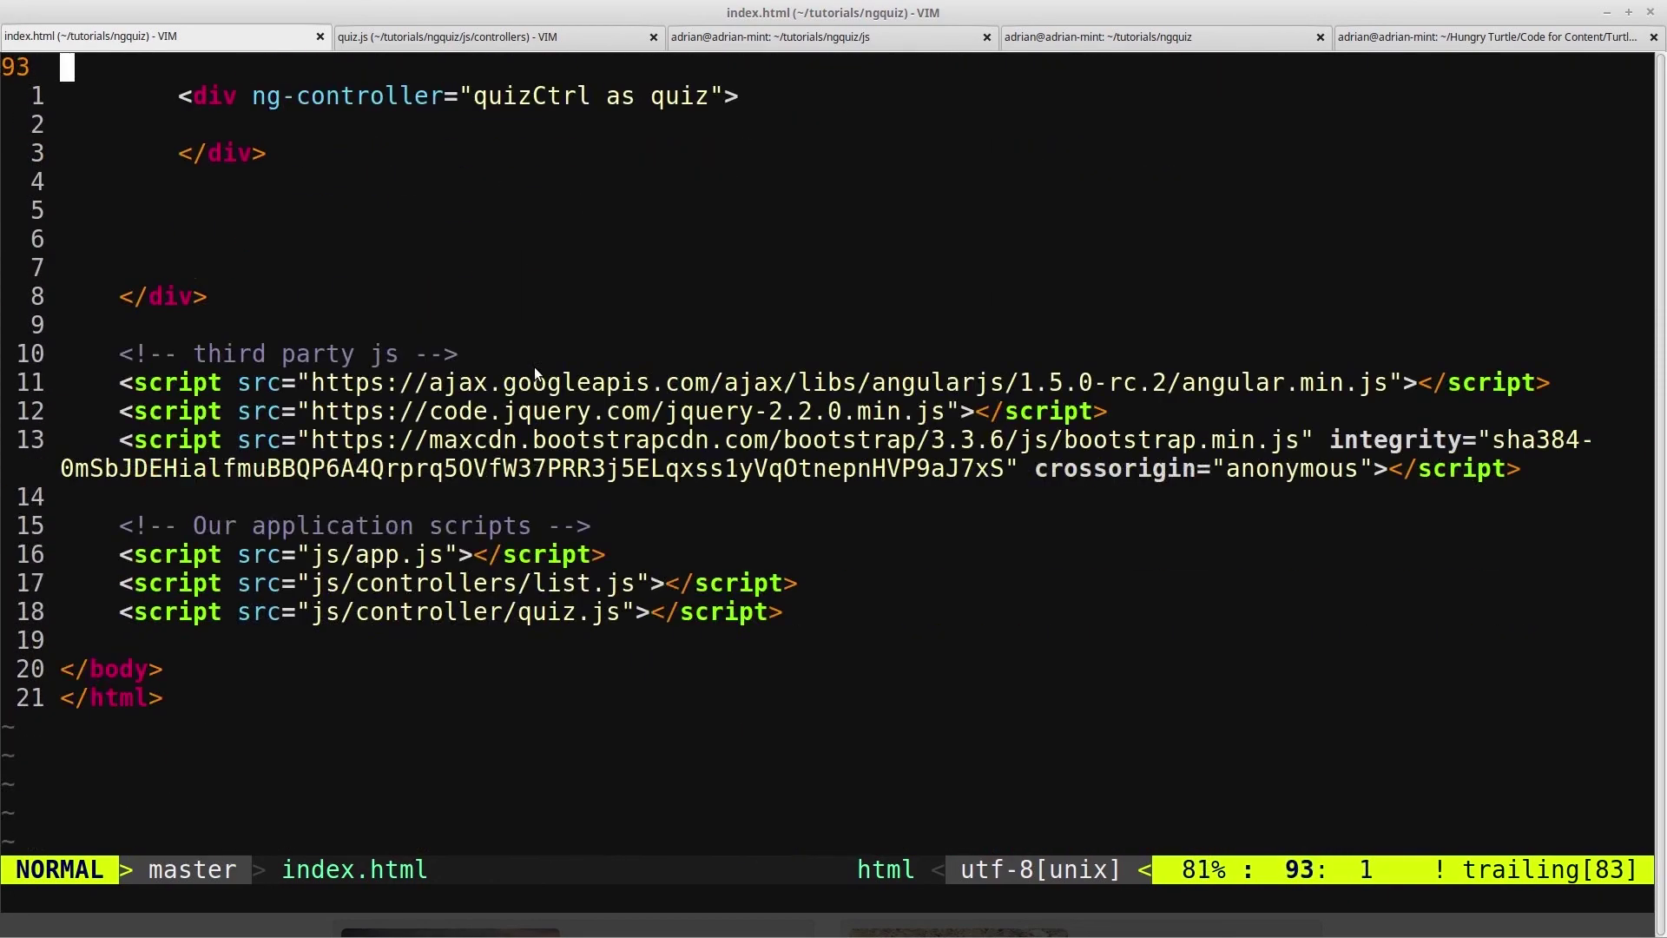
scroll(543, 372, up, 3)
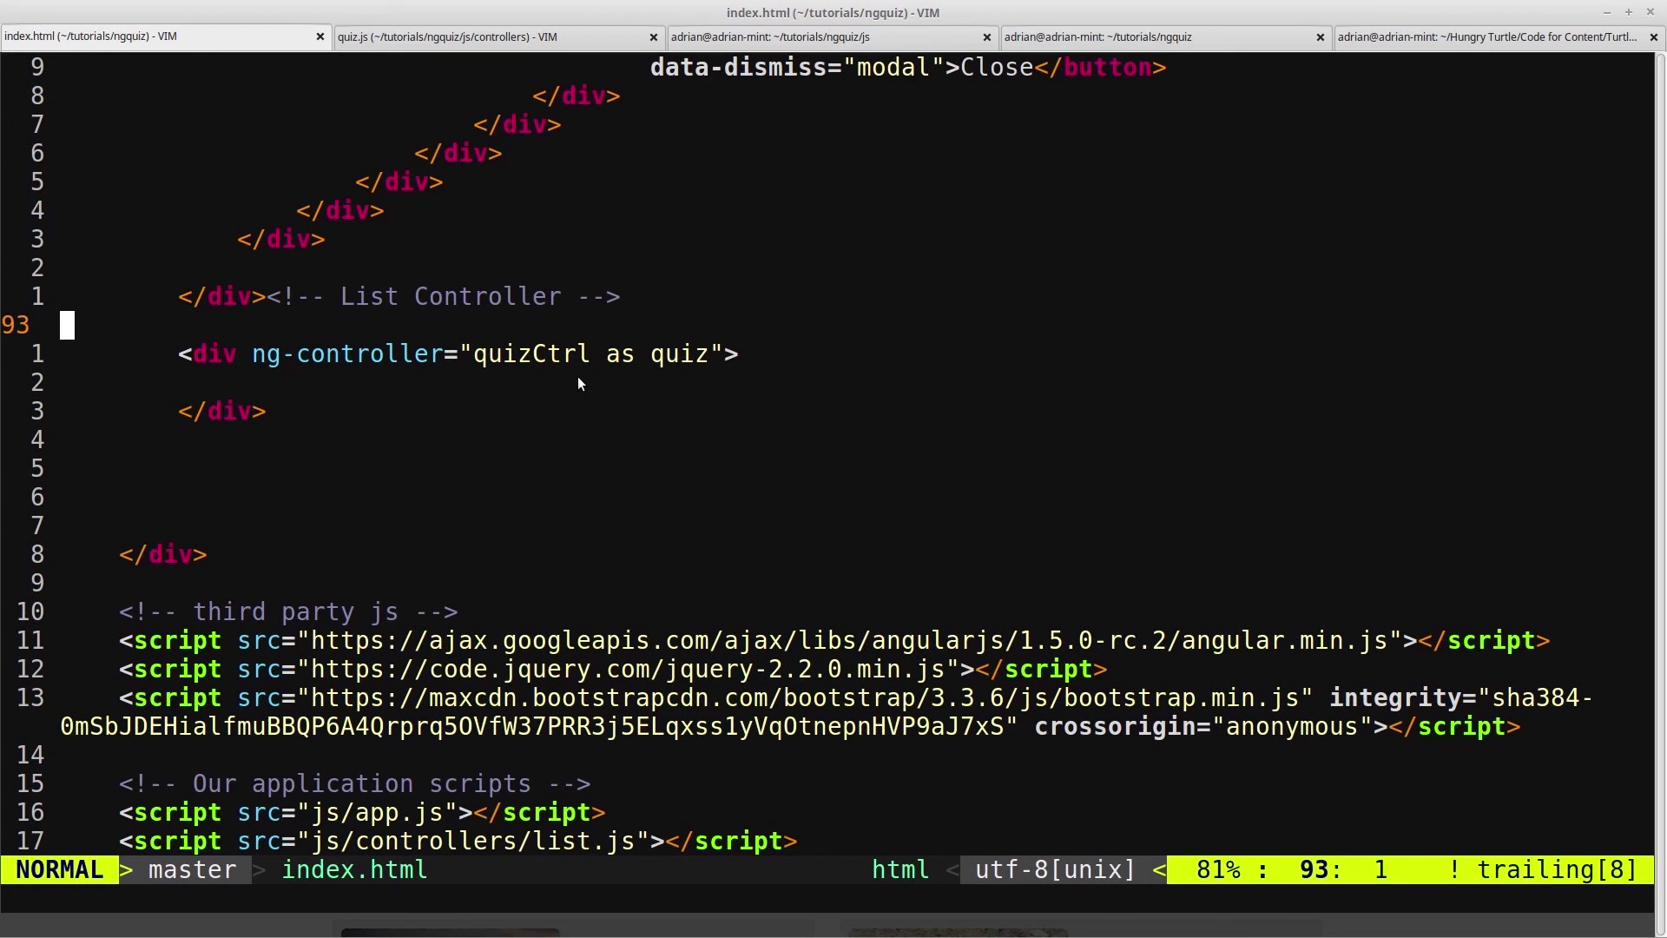
click(585, 358)
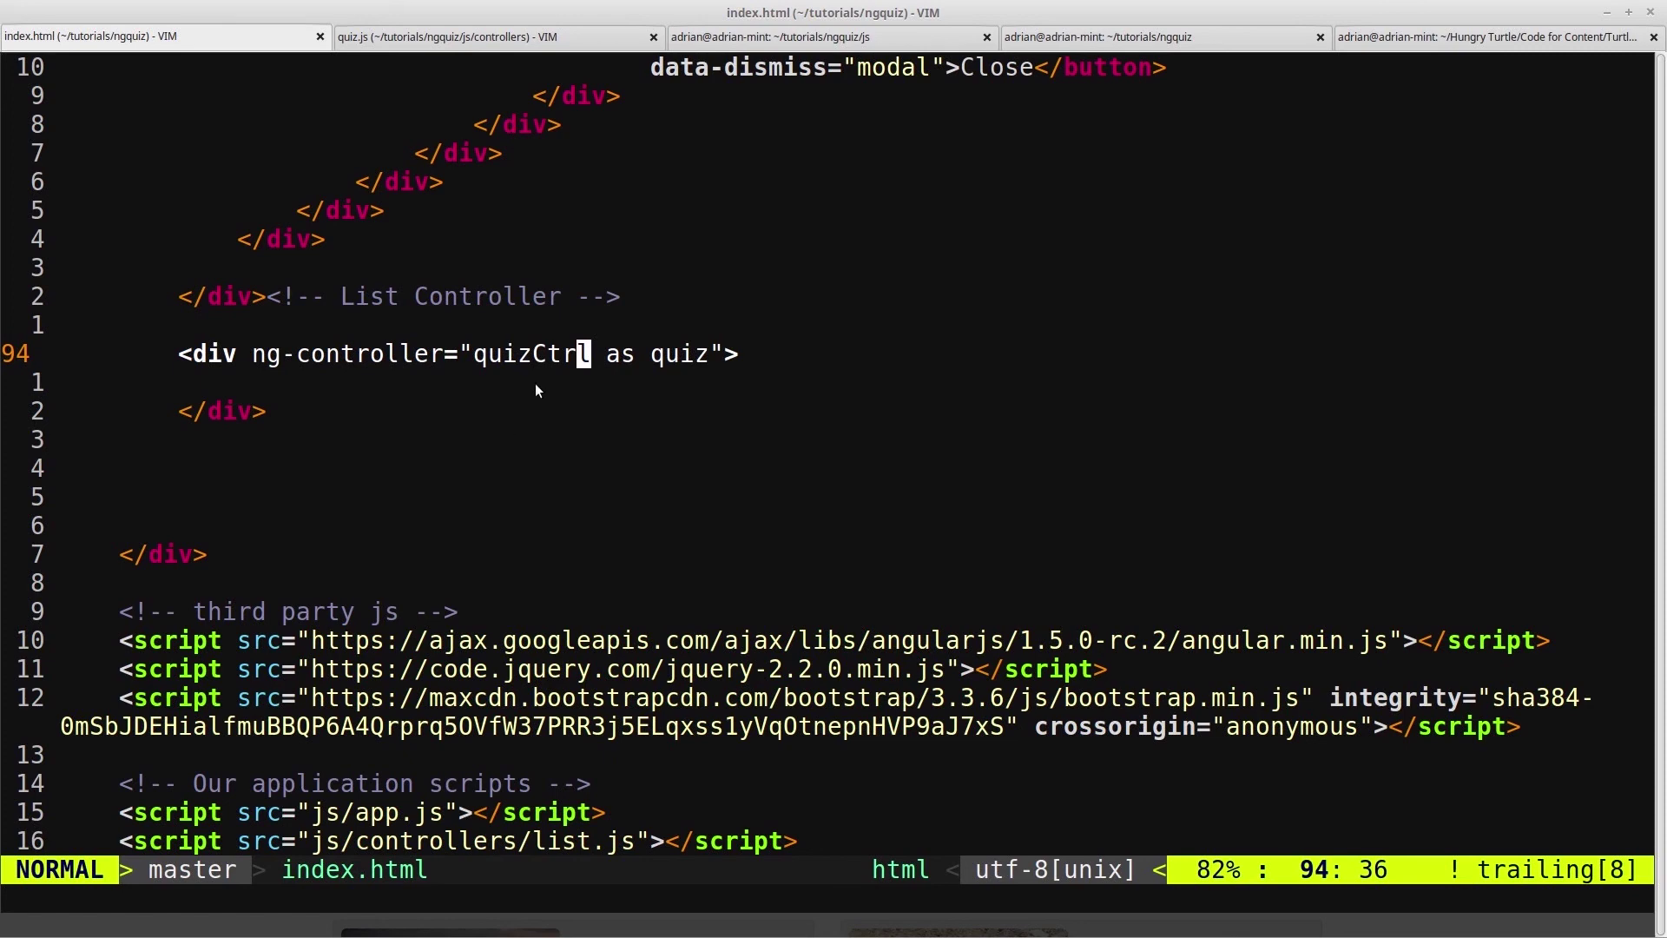
click(739, 41)
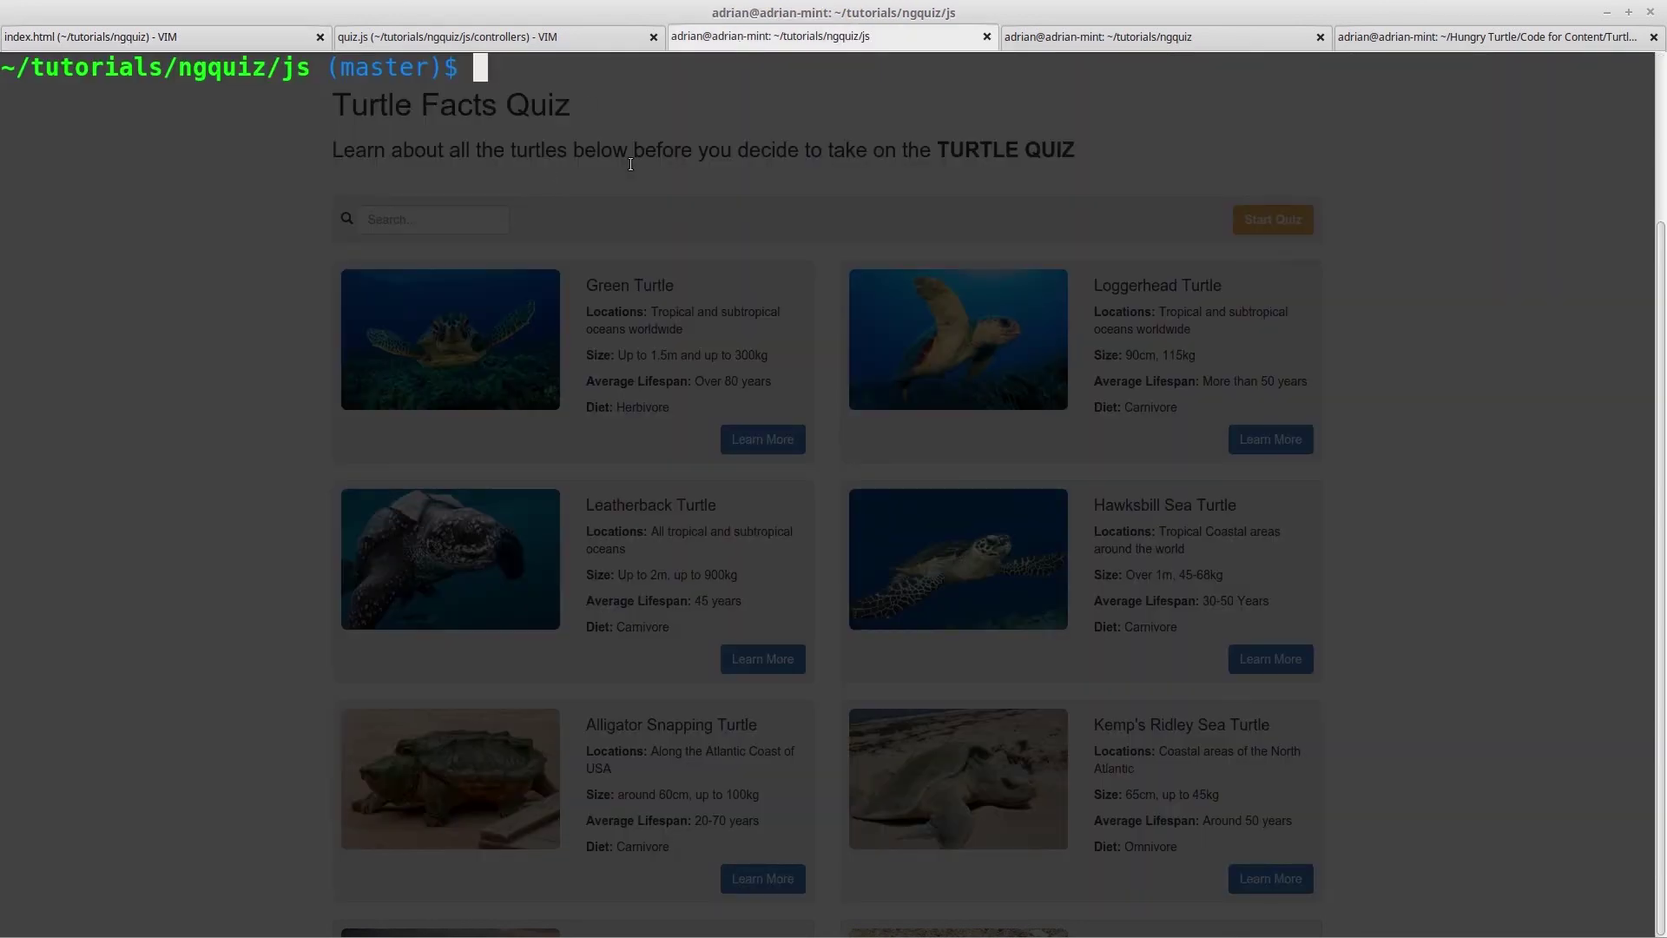
text(mkdir)
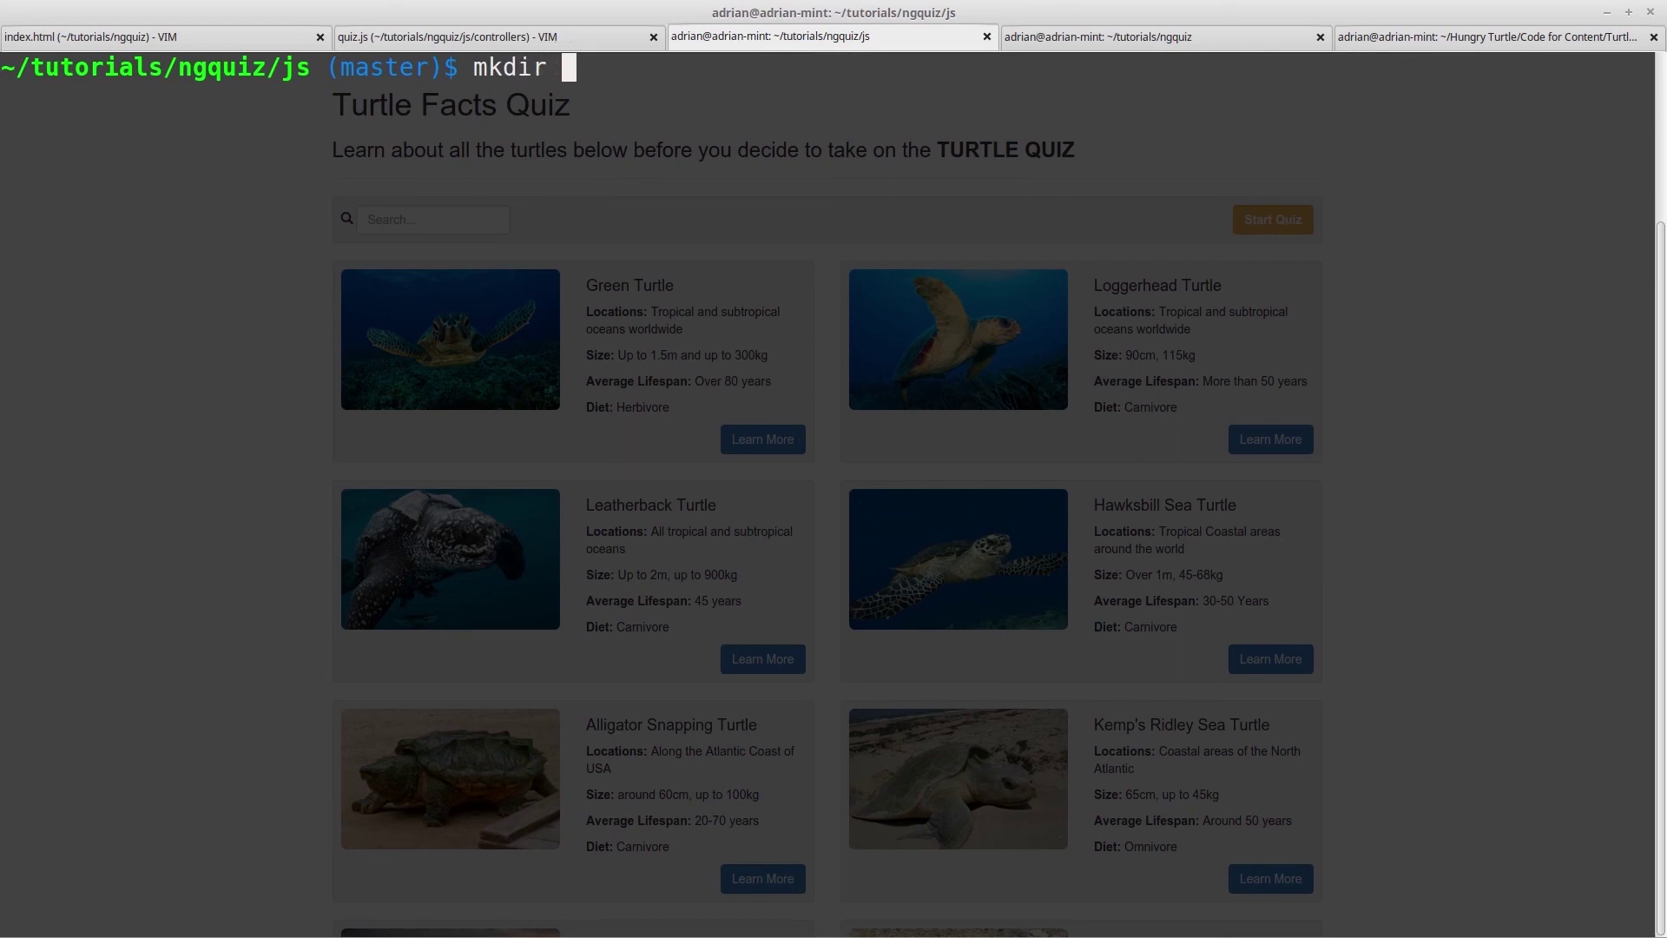
text( factories)
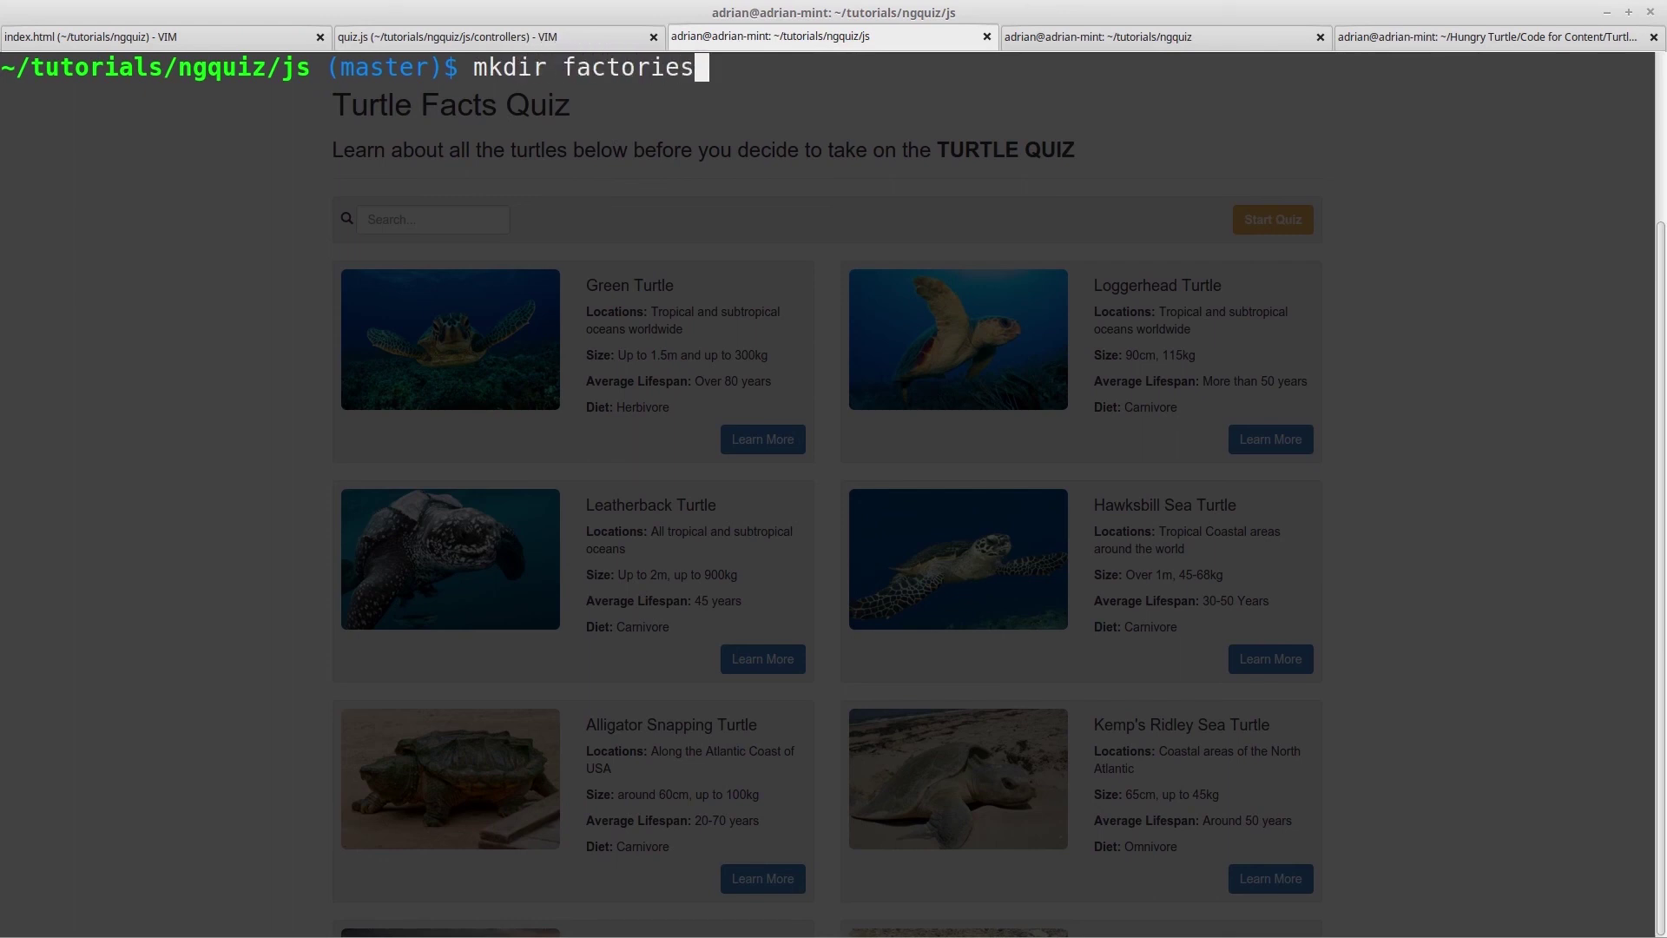
Run mkdir factories and cd factories/, then open a new quizMetrics.js with vim.
key(Return)
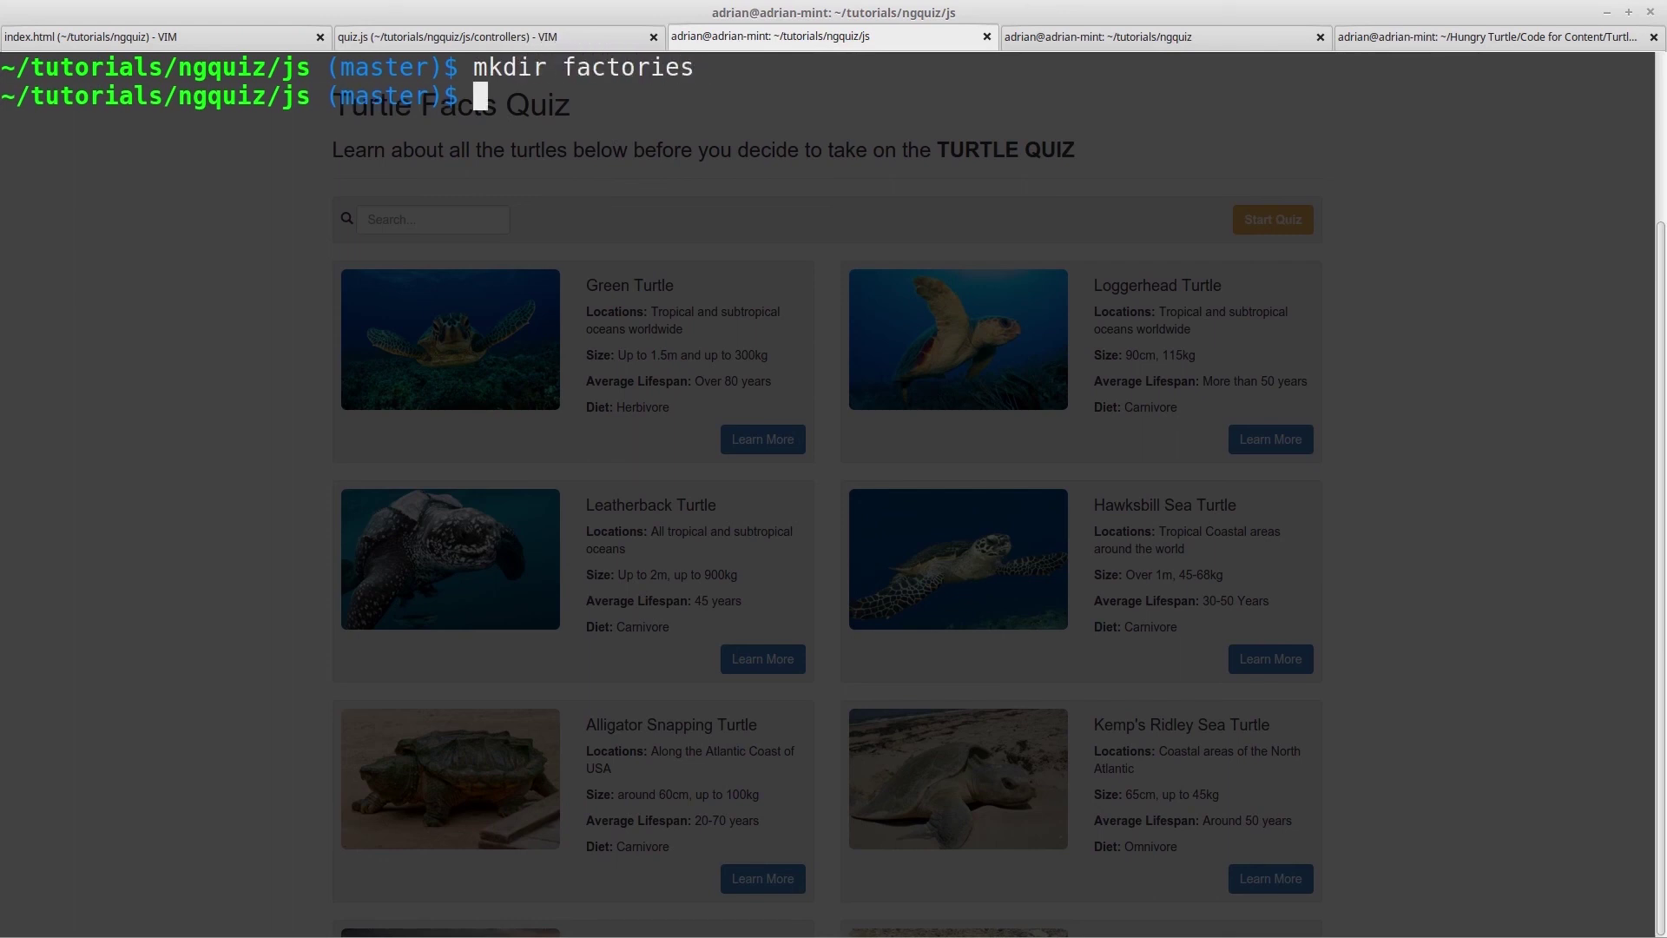
text(cd f)
key(Tab)
key(Return)
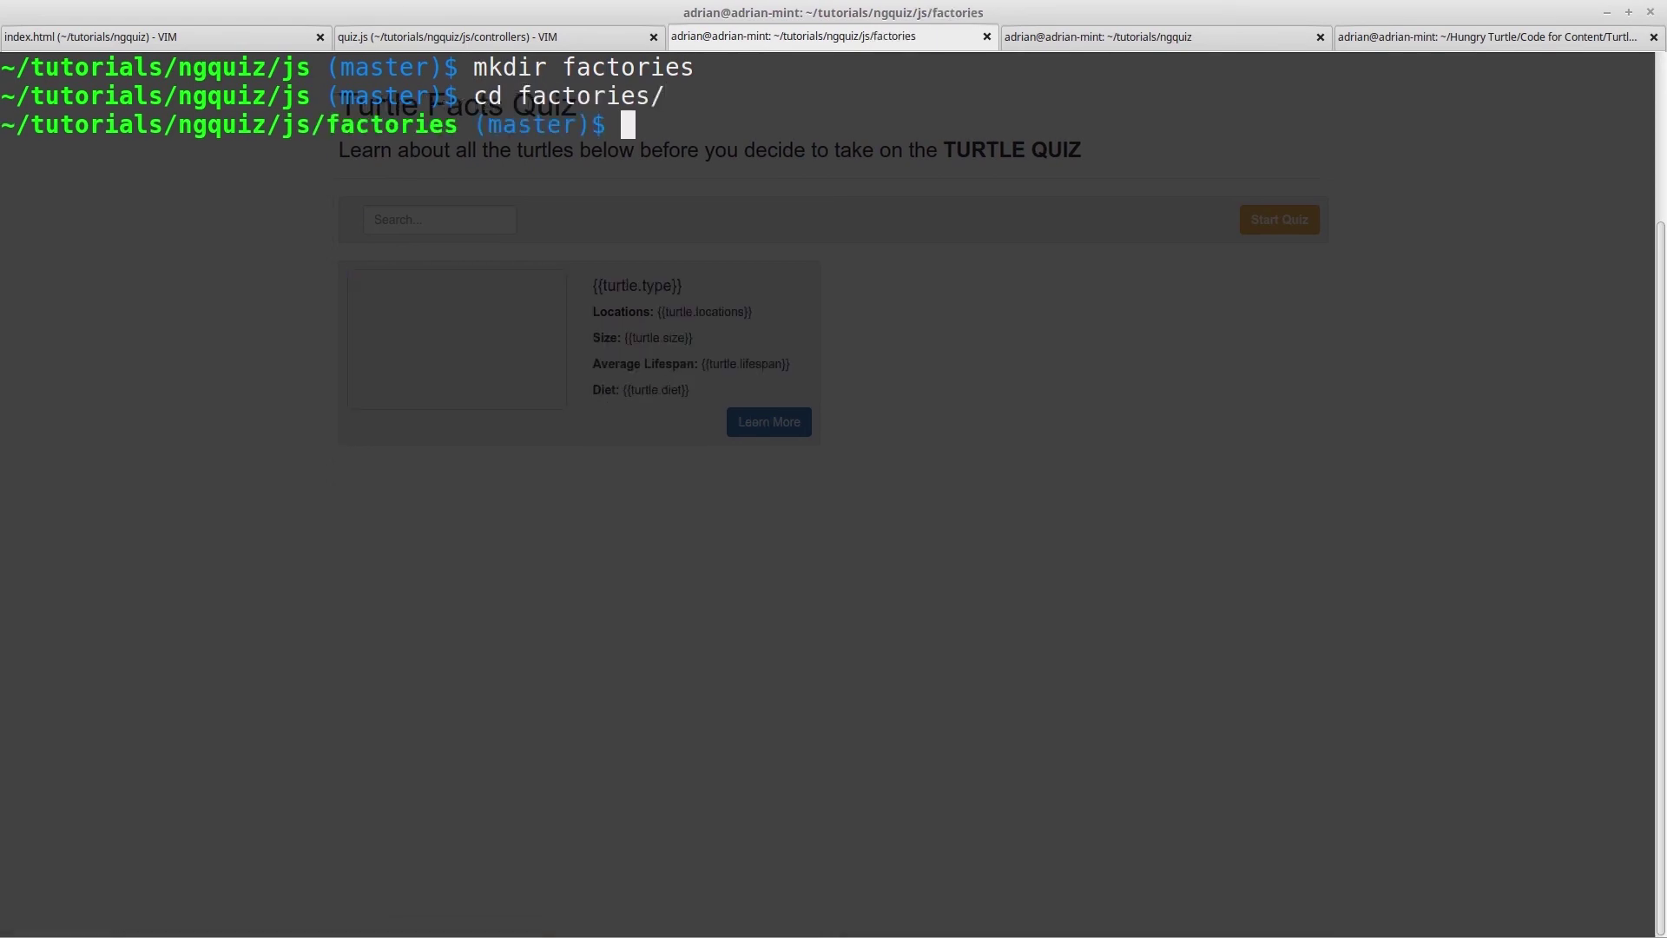
text(vim )
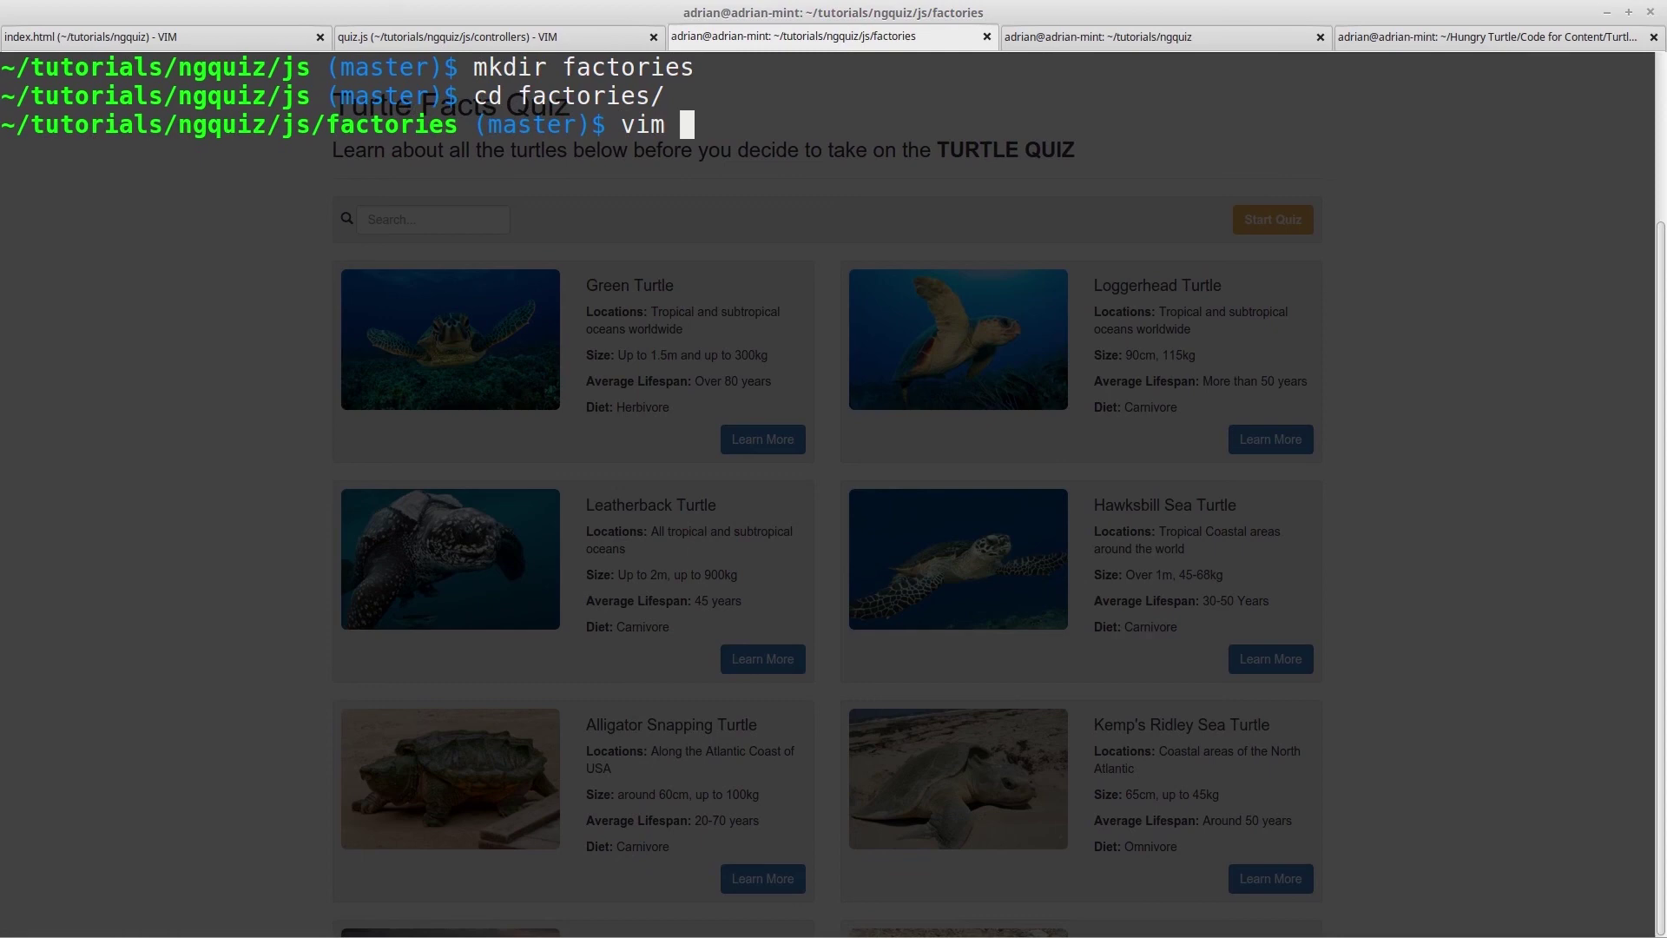
text(quizMet)
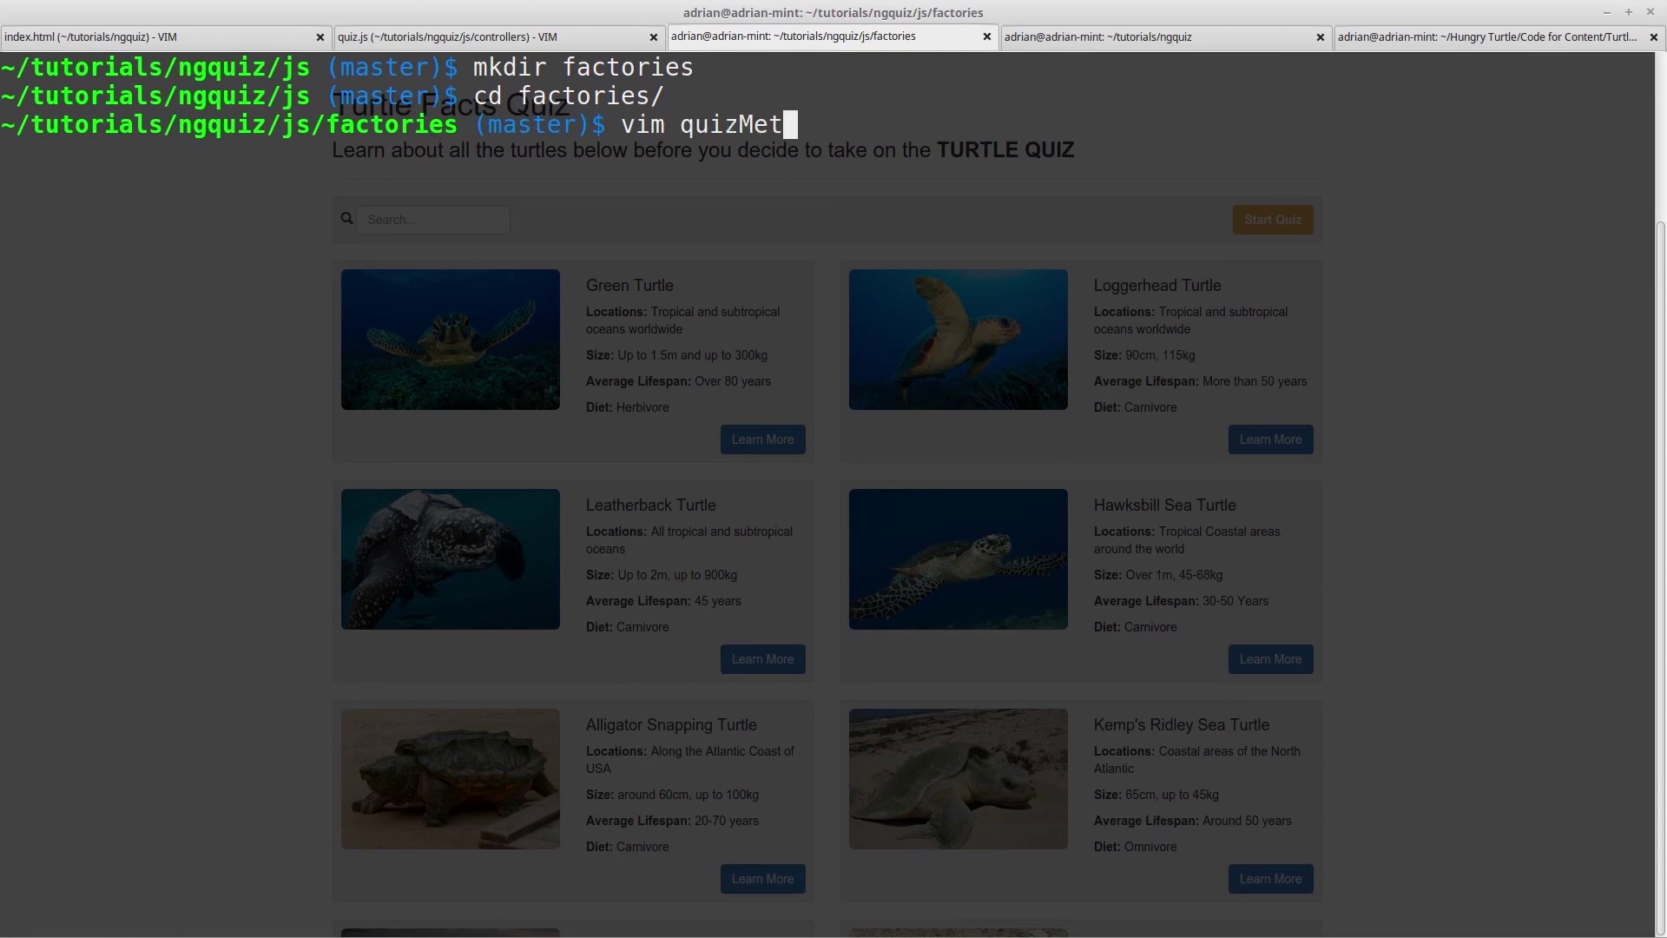
text(rics.js)
key(Return)
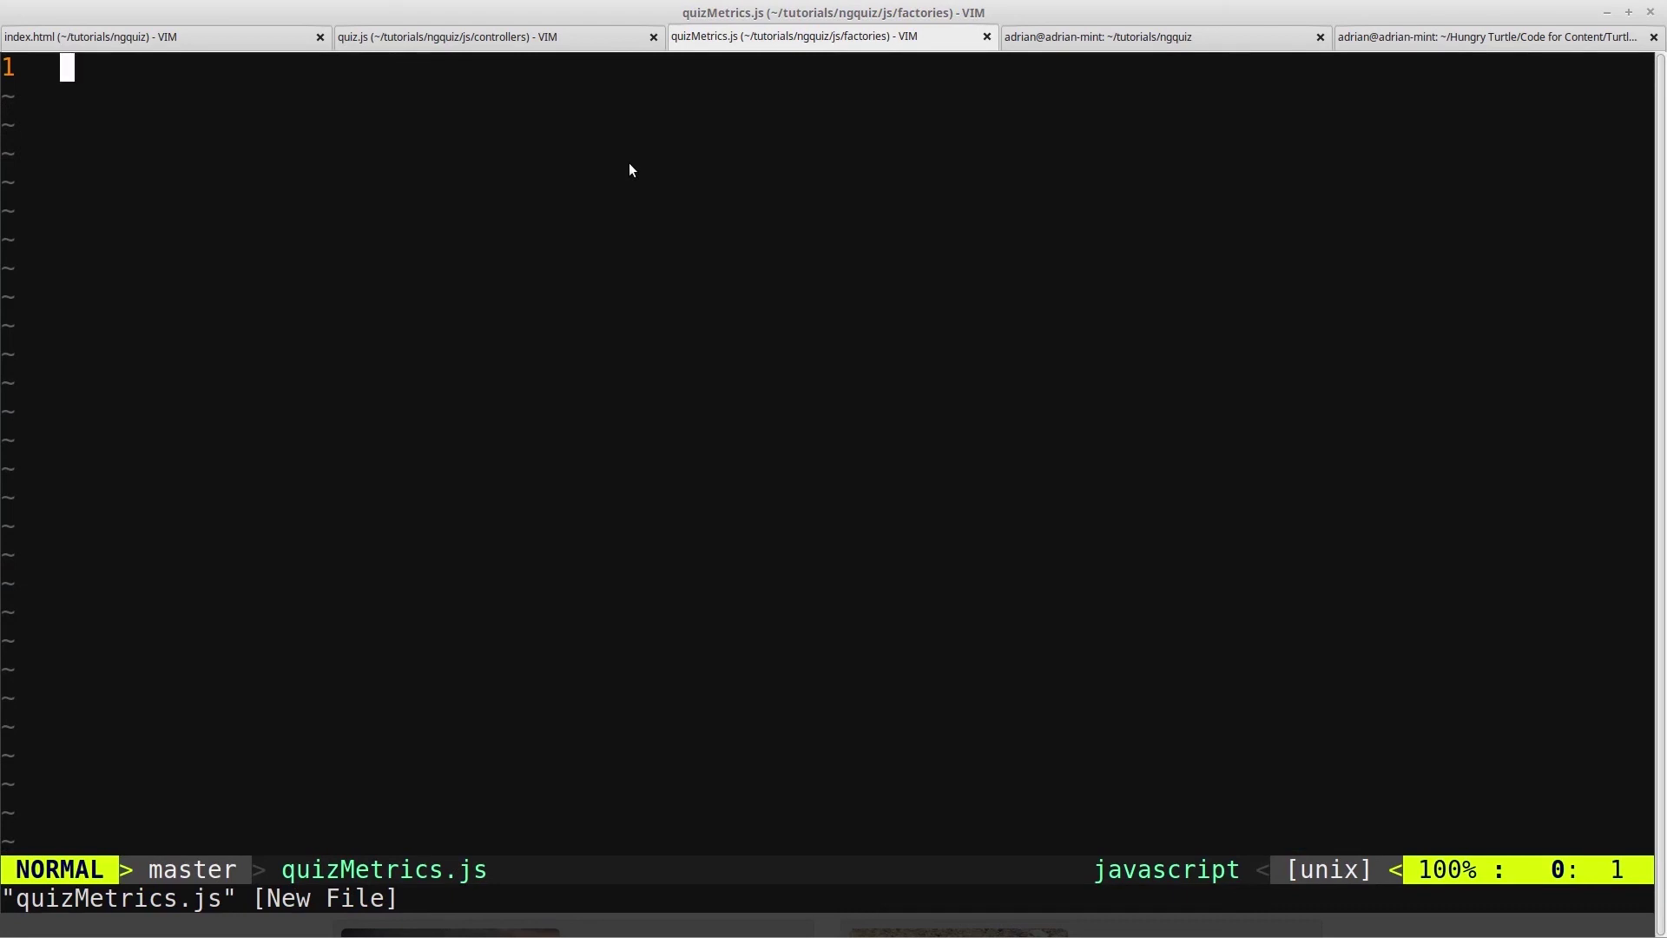
click(115, 35)
scroll(384, 532, down, 1)
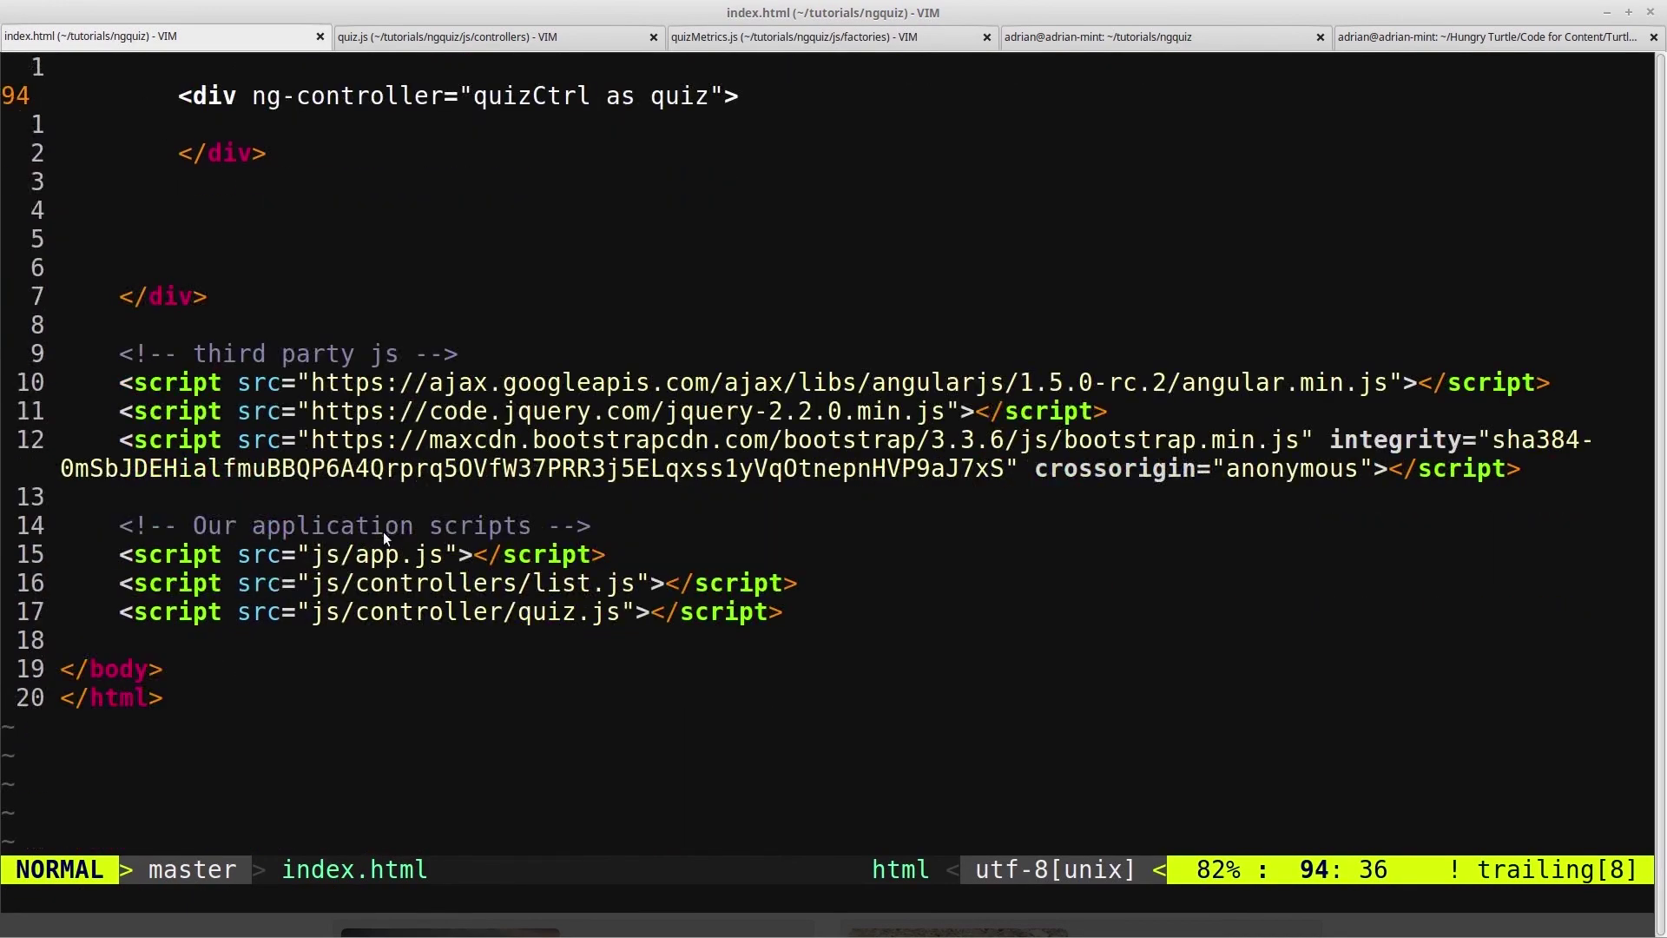
Add <script src="js/factories/quizMetrics.js"></script> below the quiz.js include and save index.html.
click(454, 623)
text(oscr)
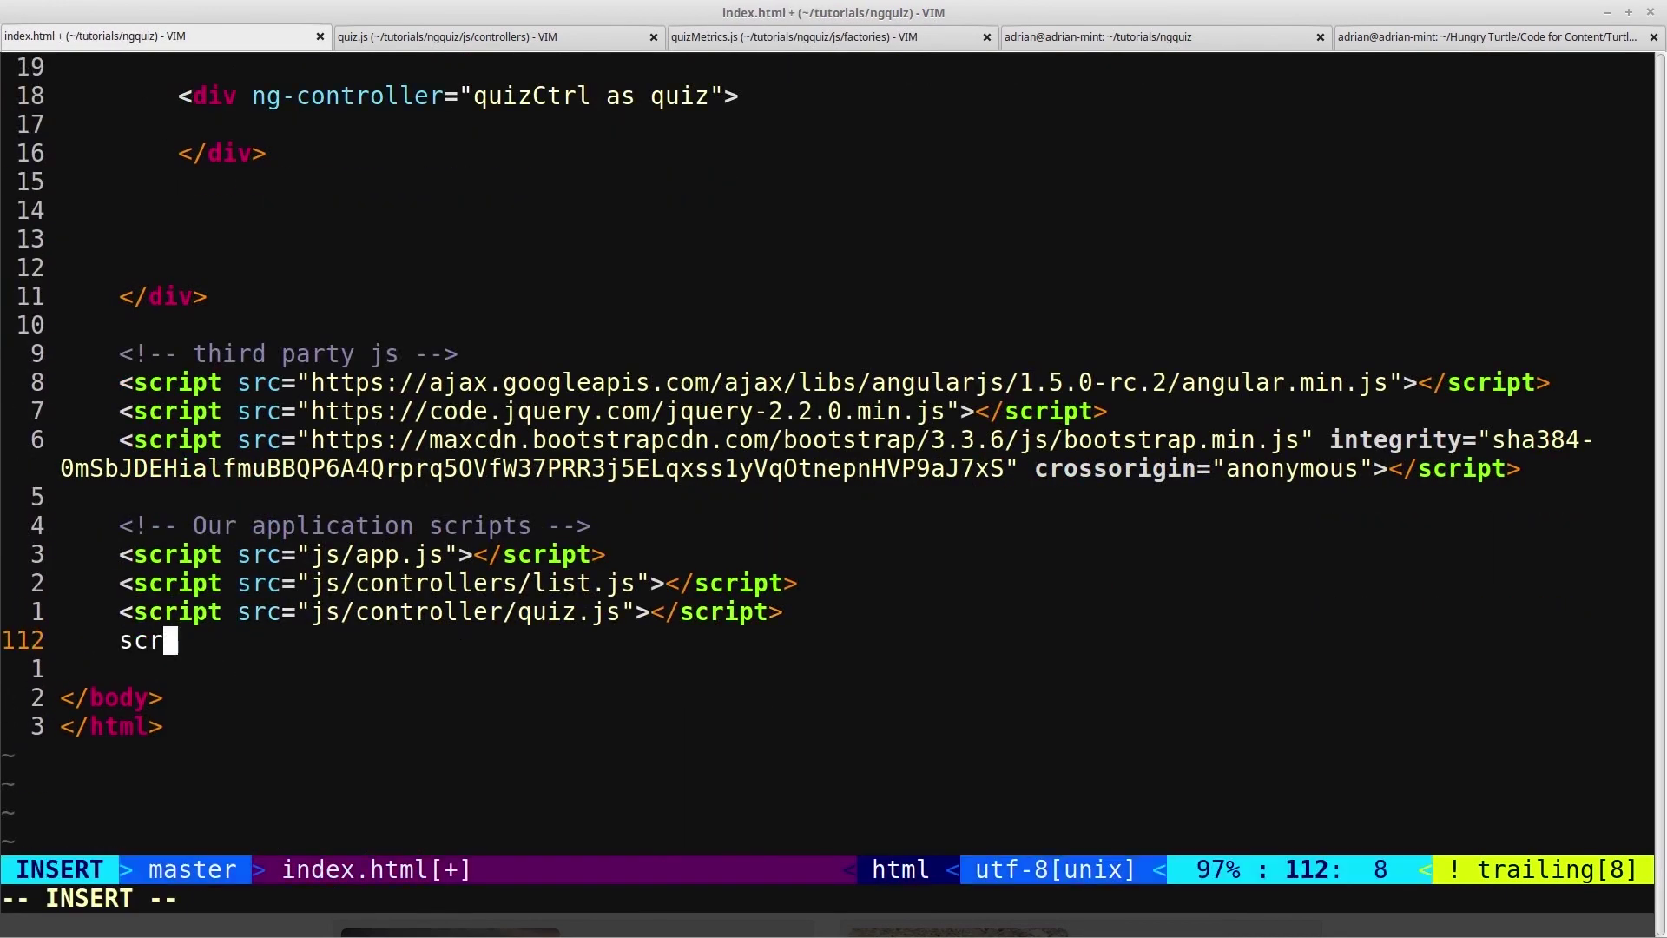
key(Tab)
key(Escape)
text(ipt sr)
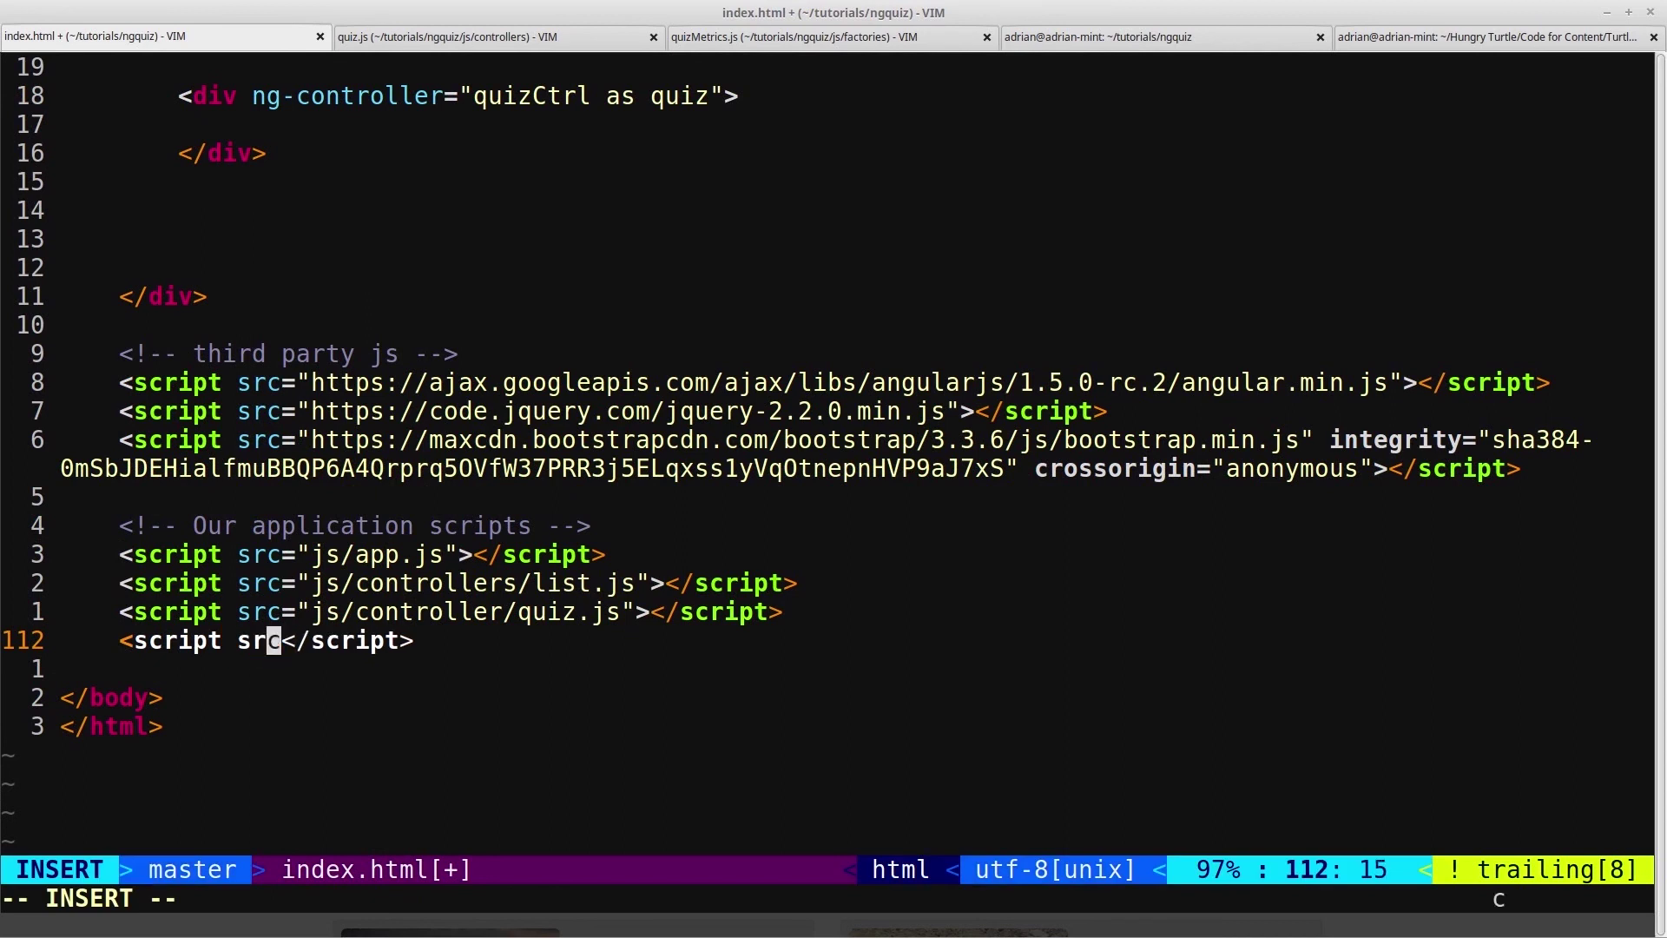
text(c="js/fa)
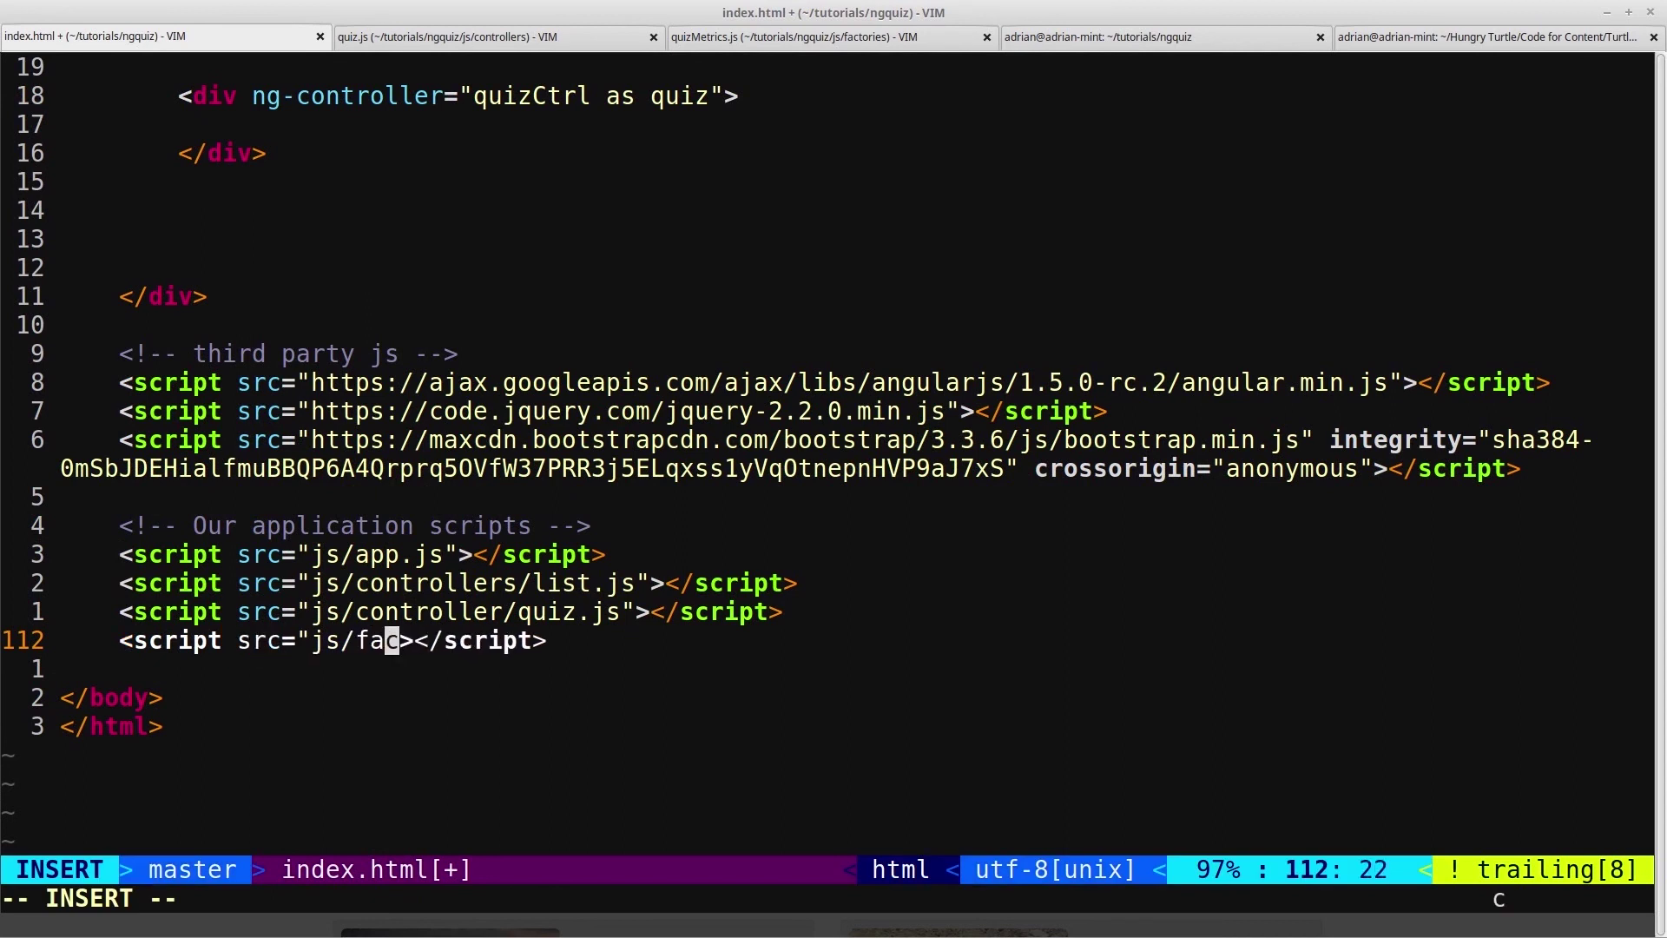
text(ctories/quizMetri)
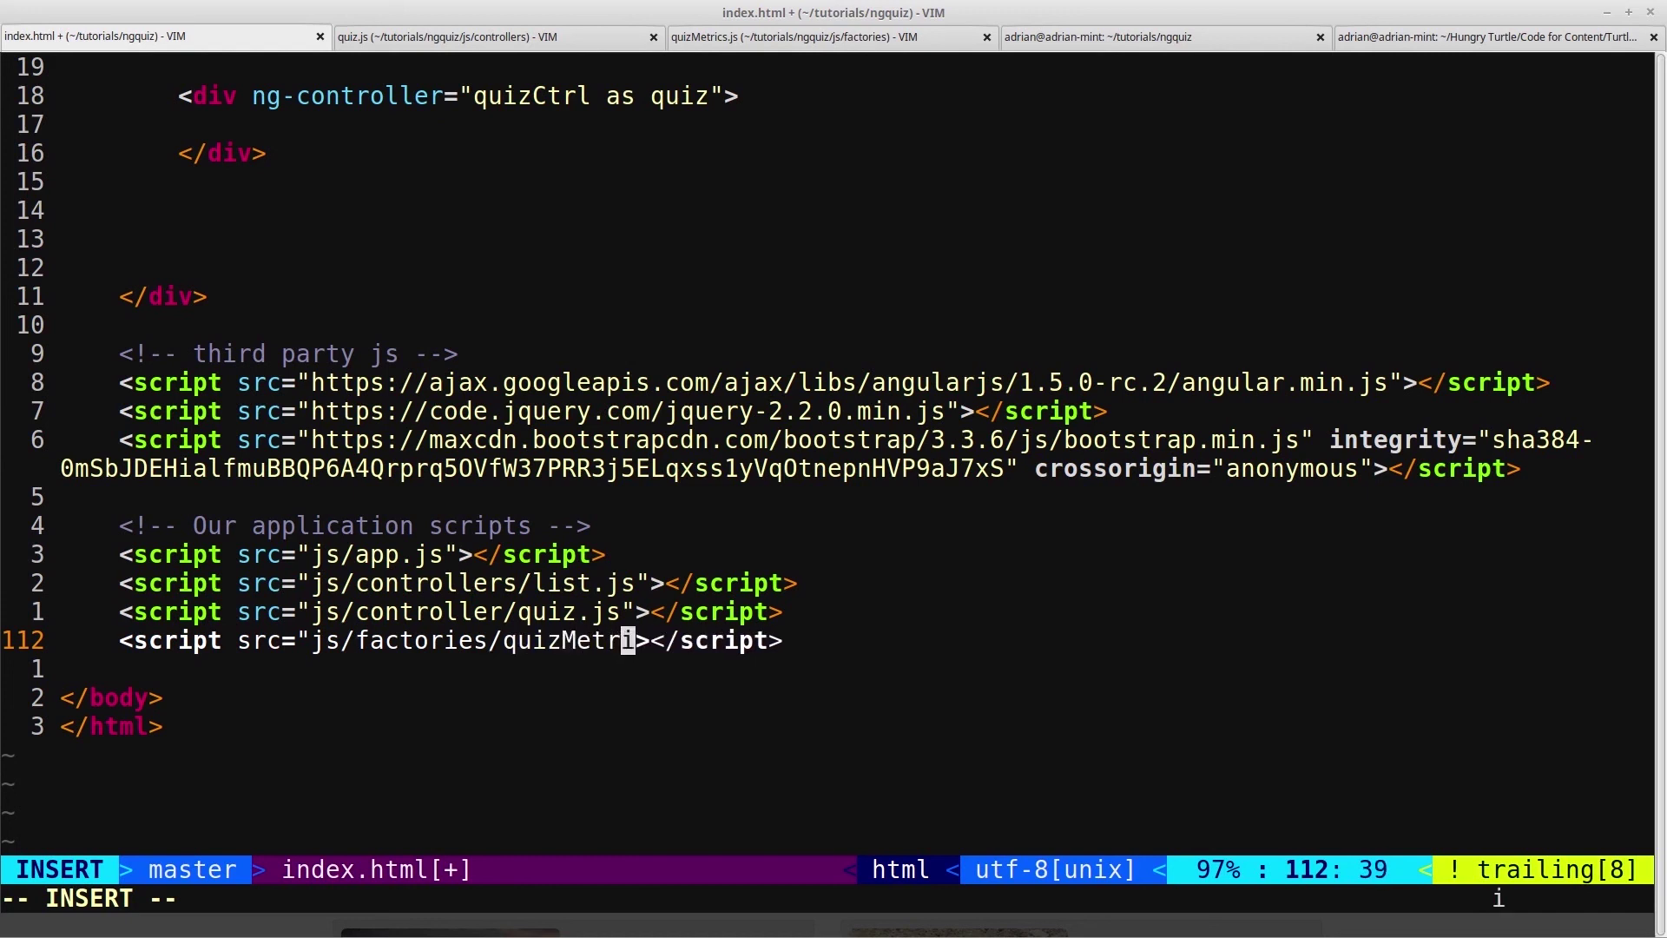
text(cs.js)
key(Escape)
text(:w)
key(Return)
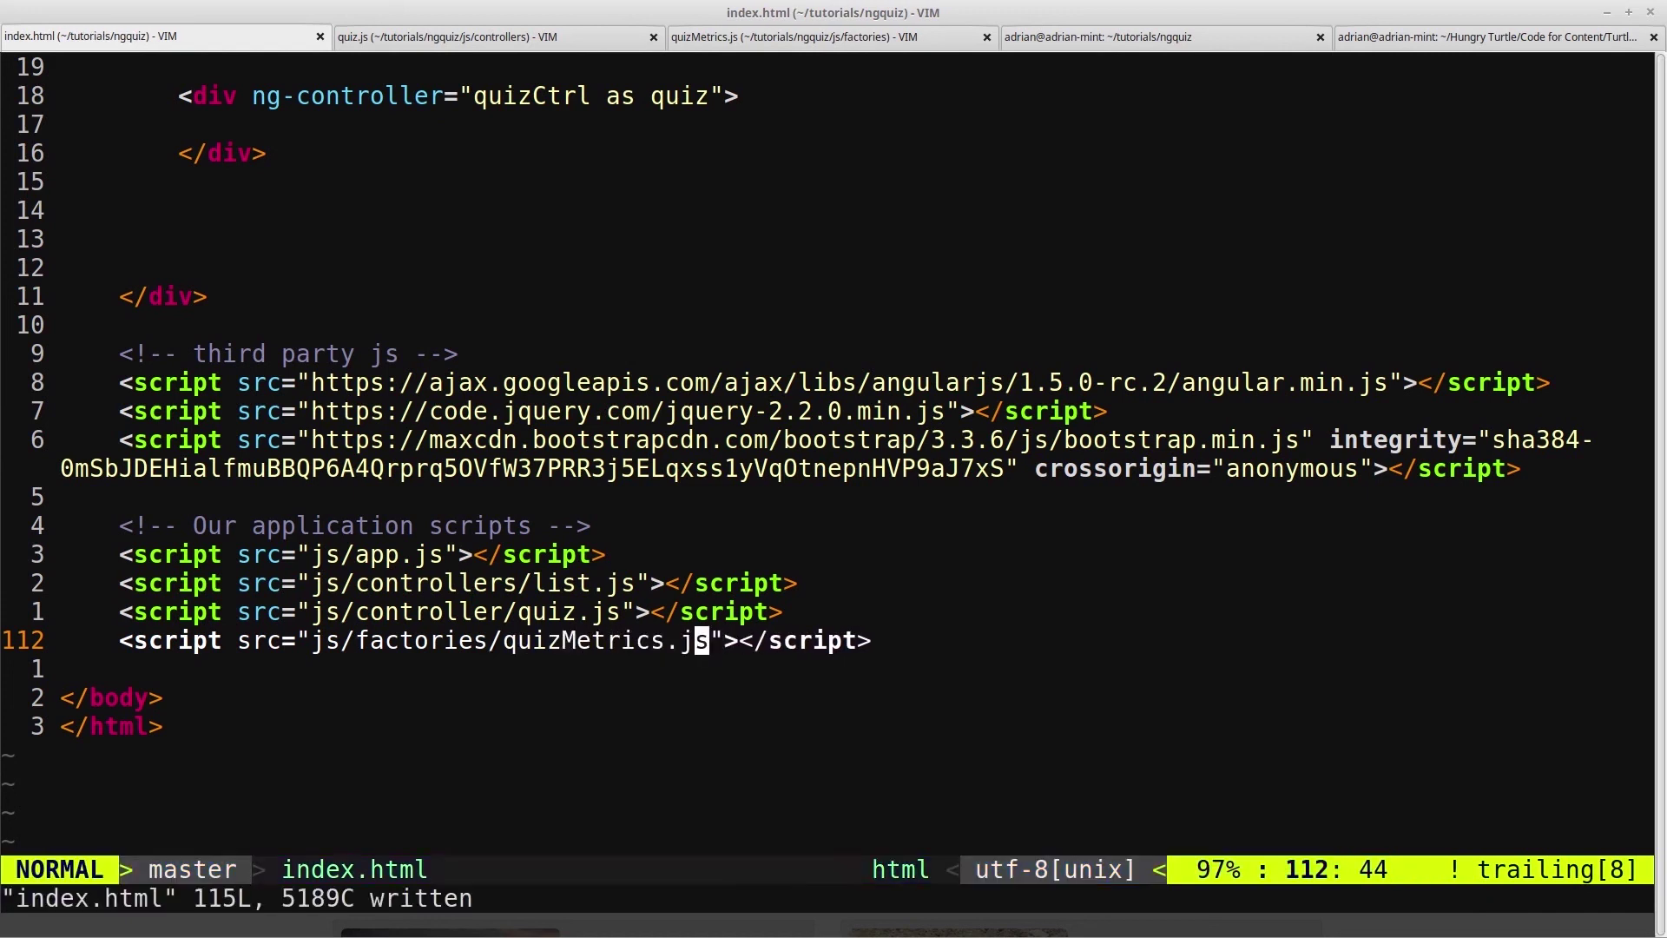
Write the self-invoking function wrapper in quizMetrics.js.
click(746, 41)
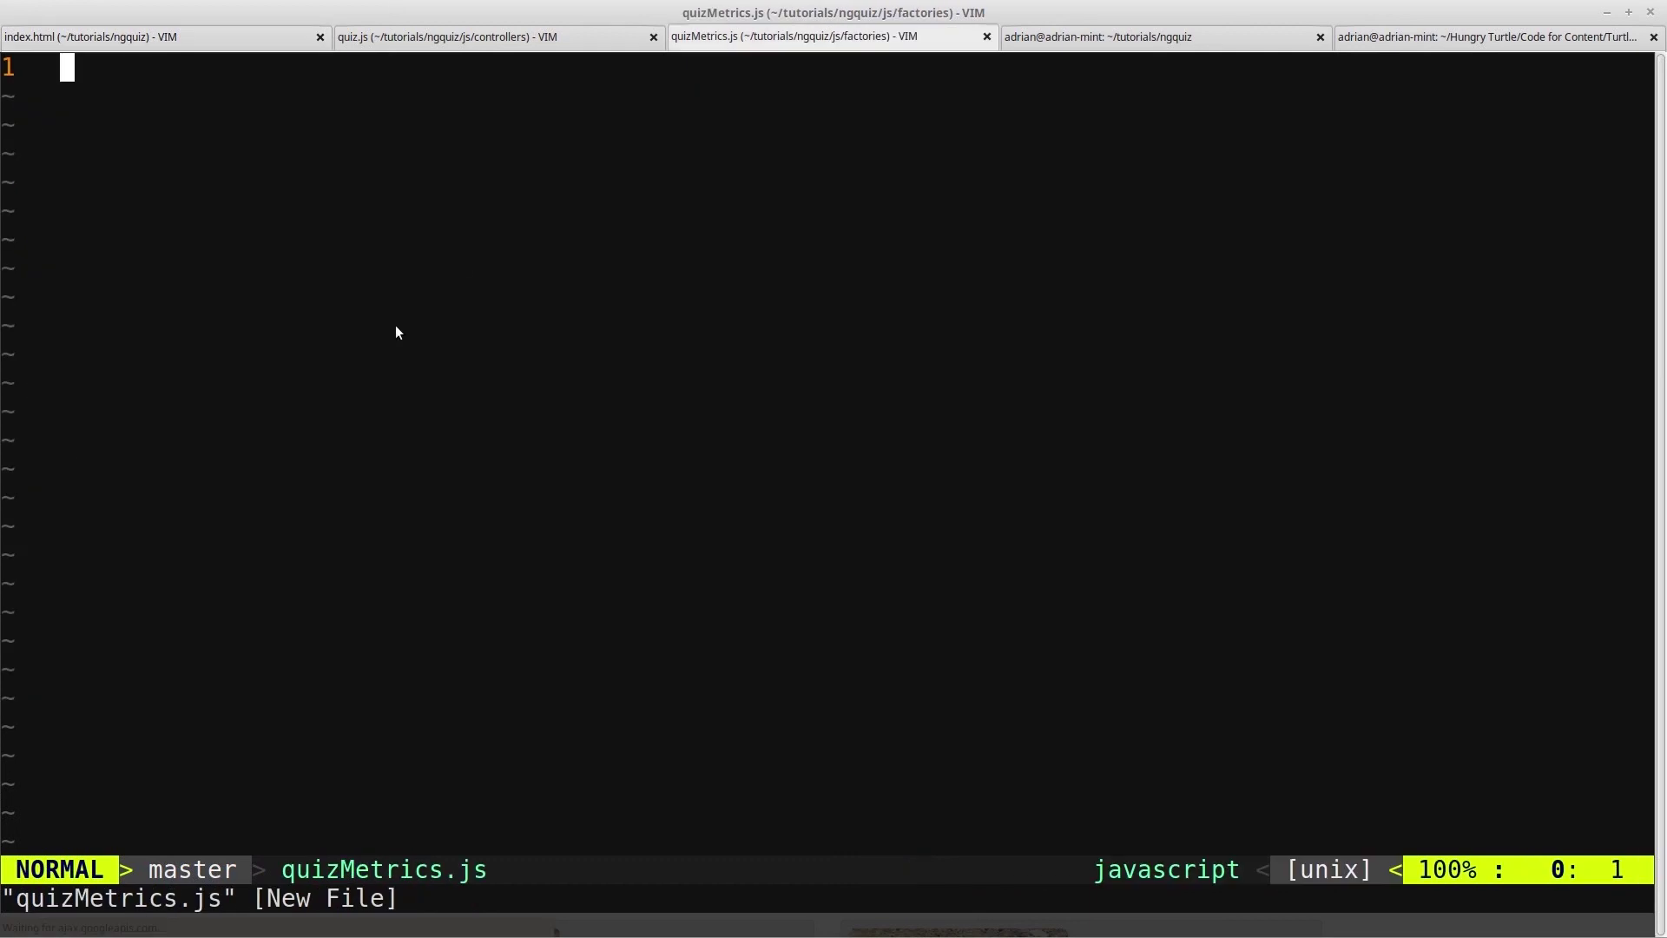
text(i9)
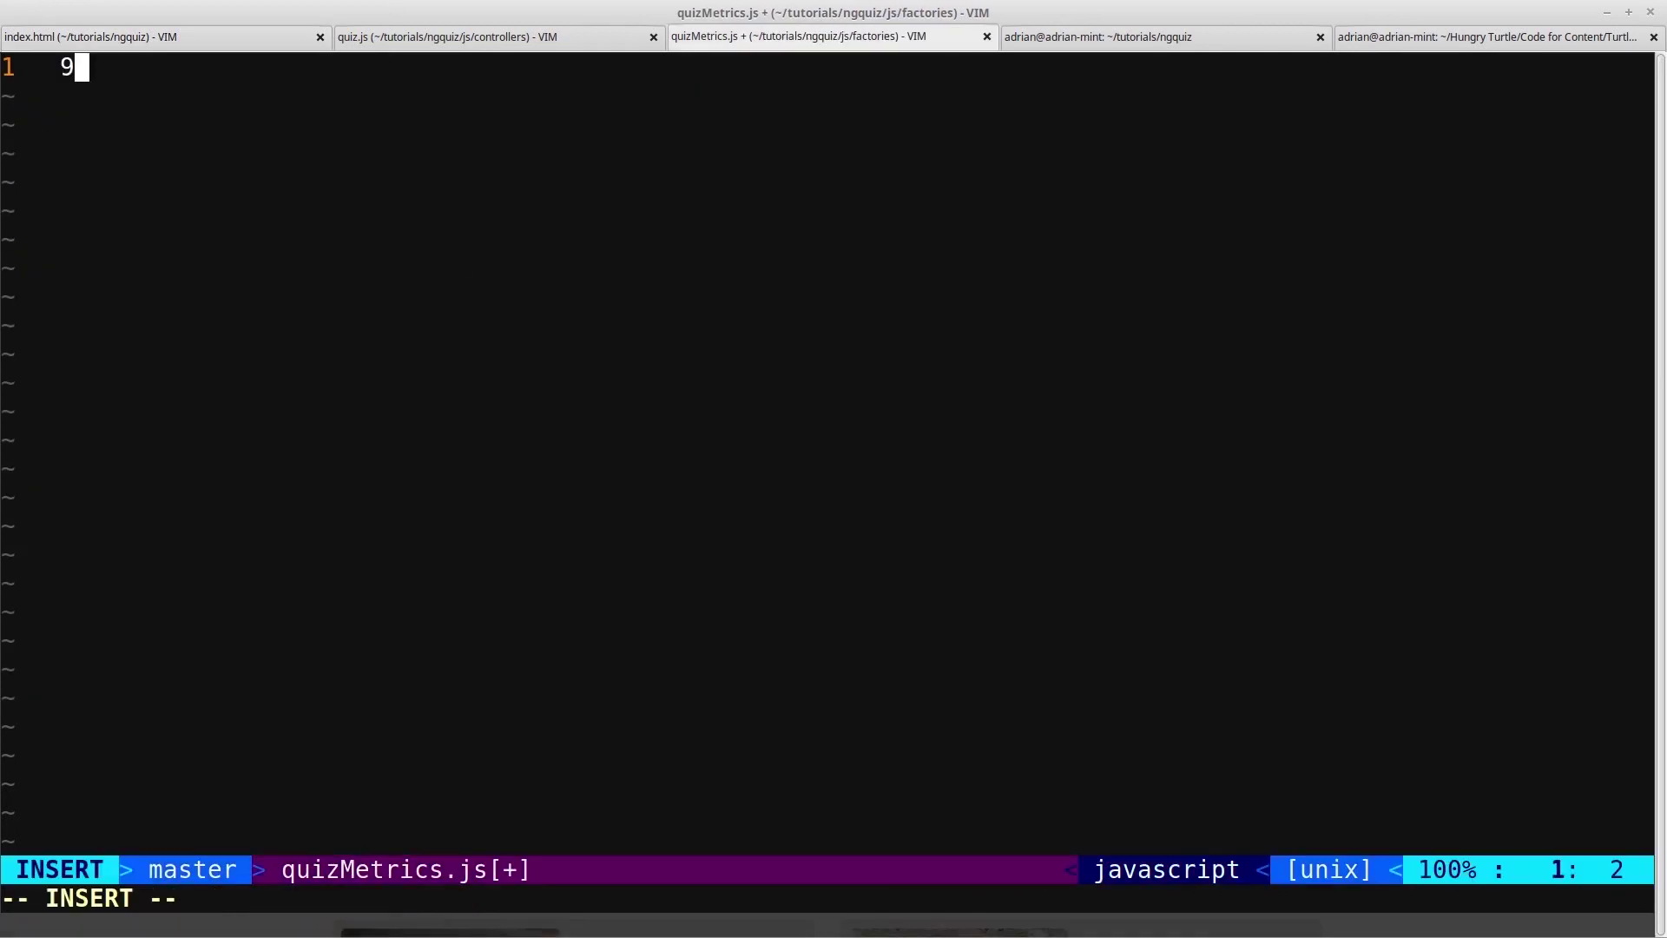
key(BackSpace)
text((fu)
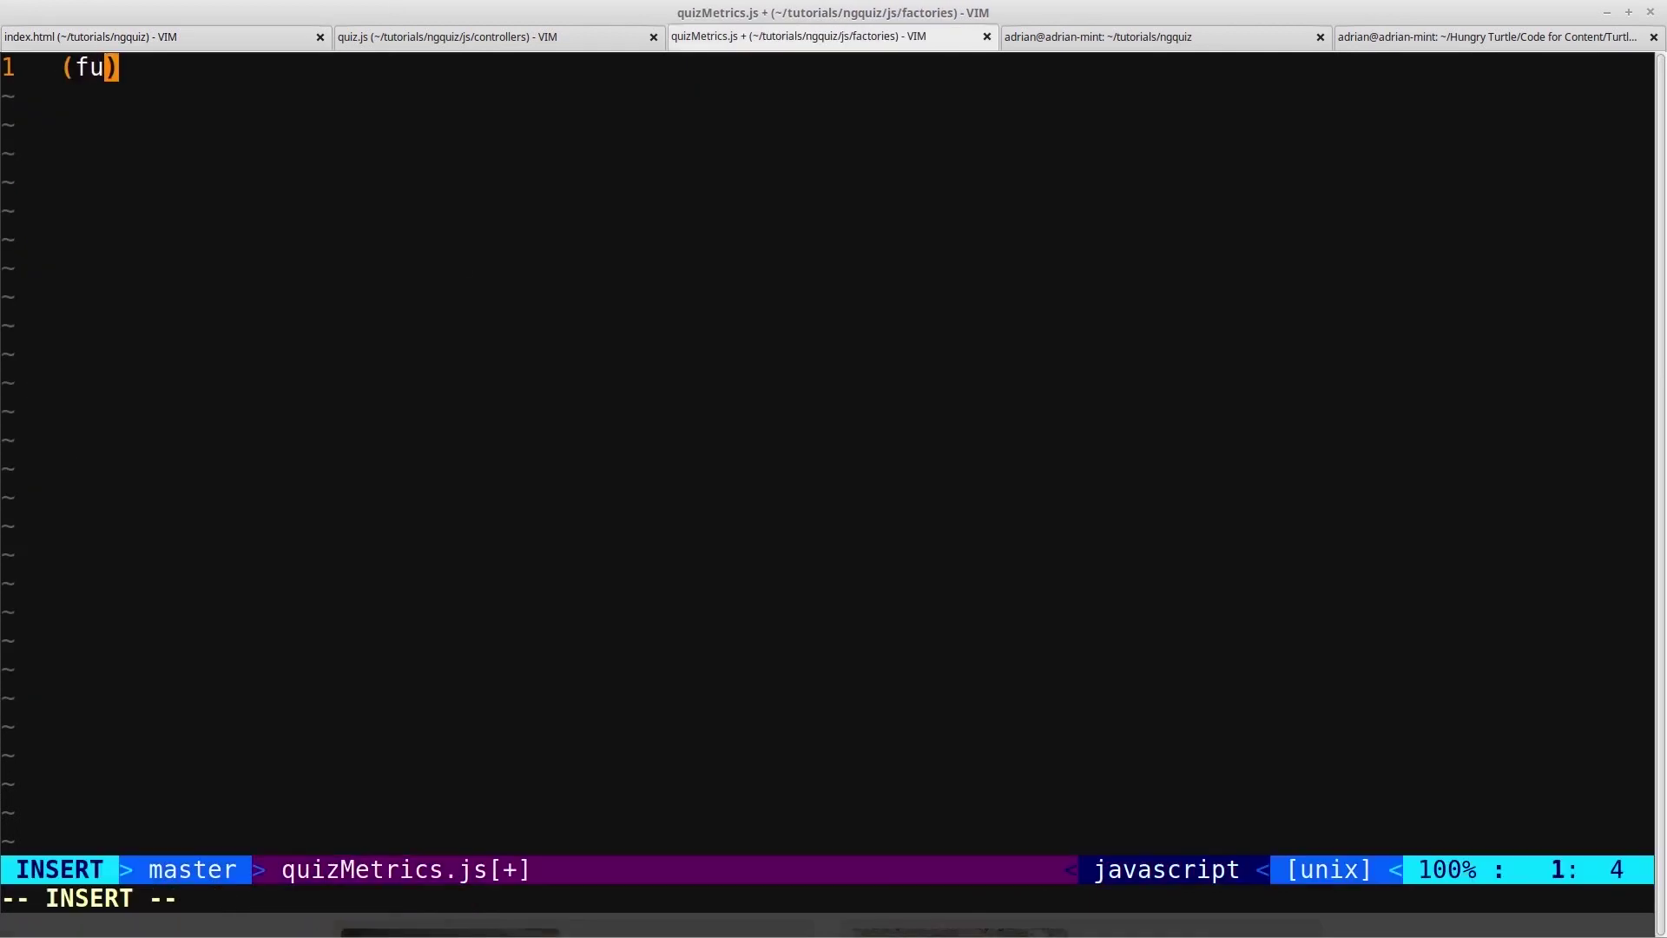
text(nction()
key(Escape)
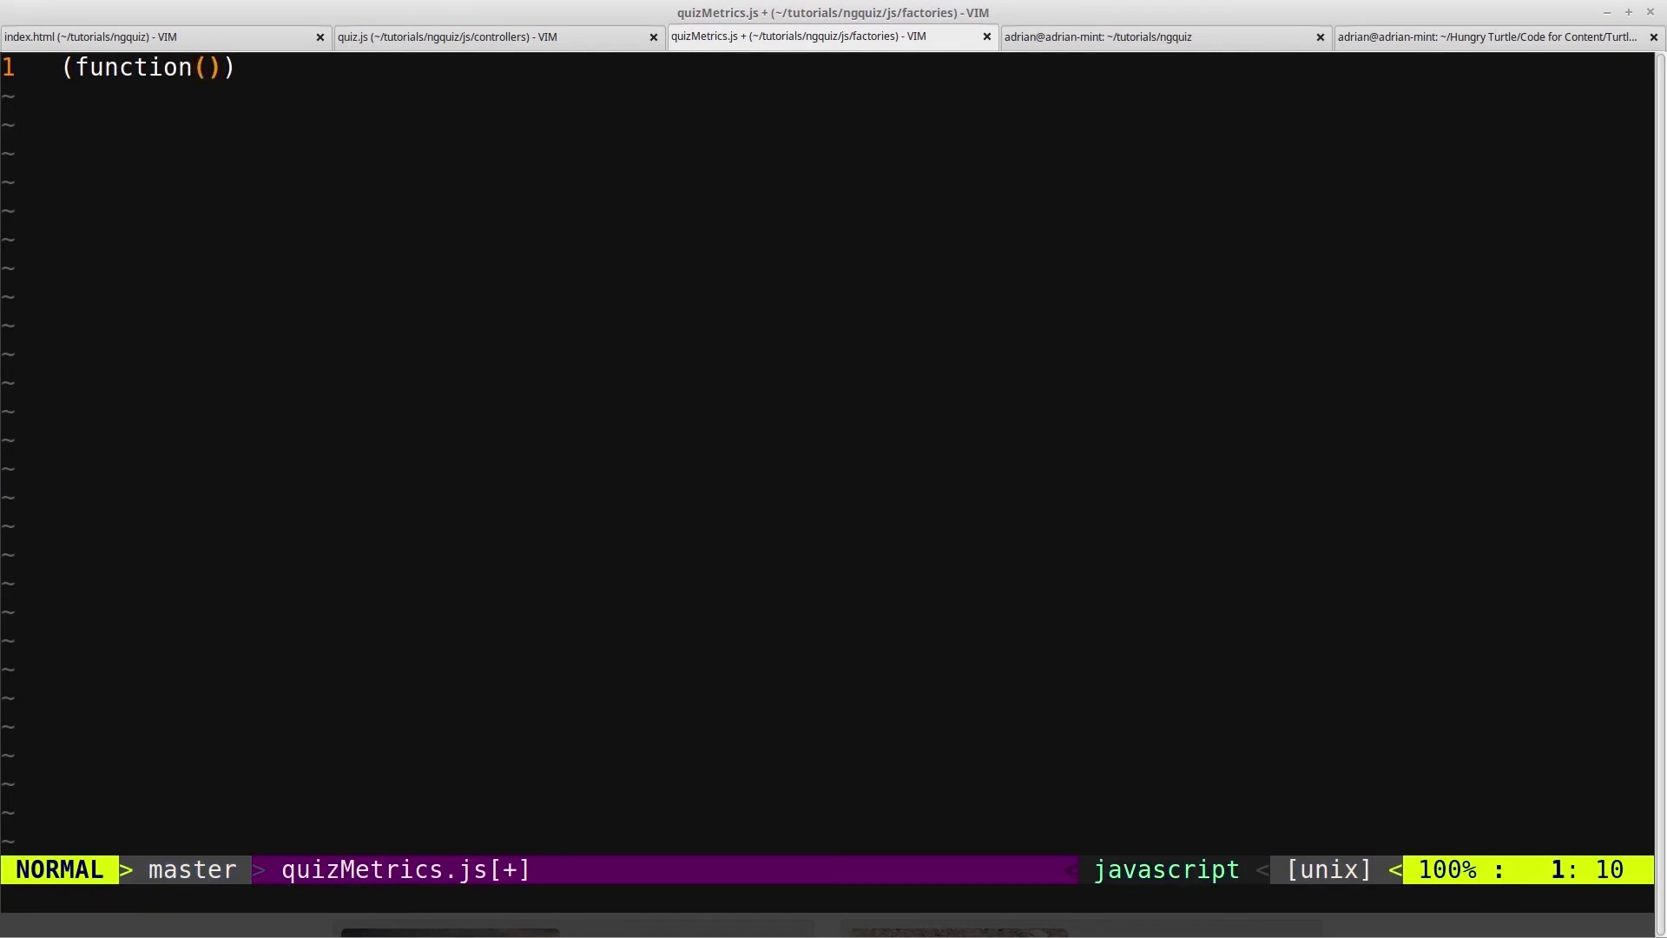
text(i{)
key(Return)
key(Escape)
text(j)
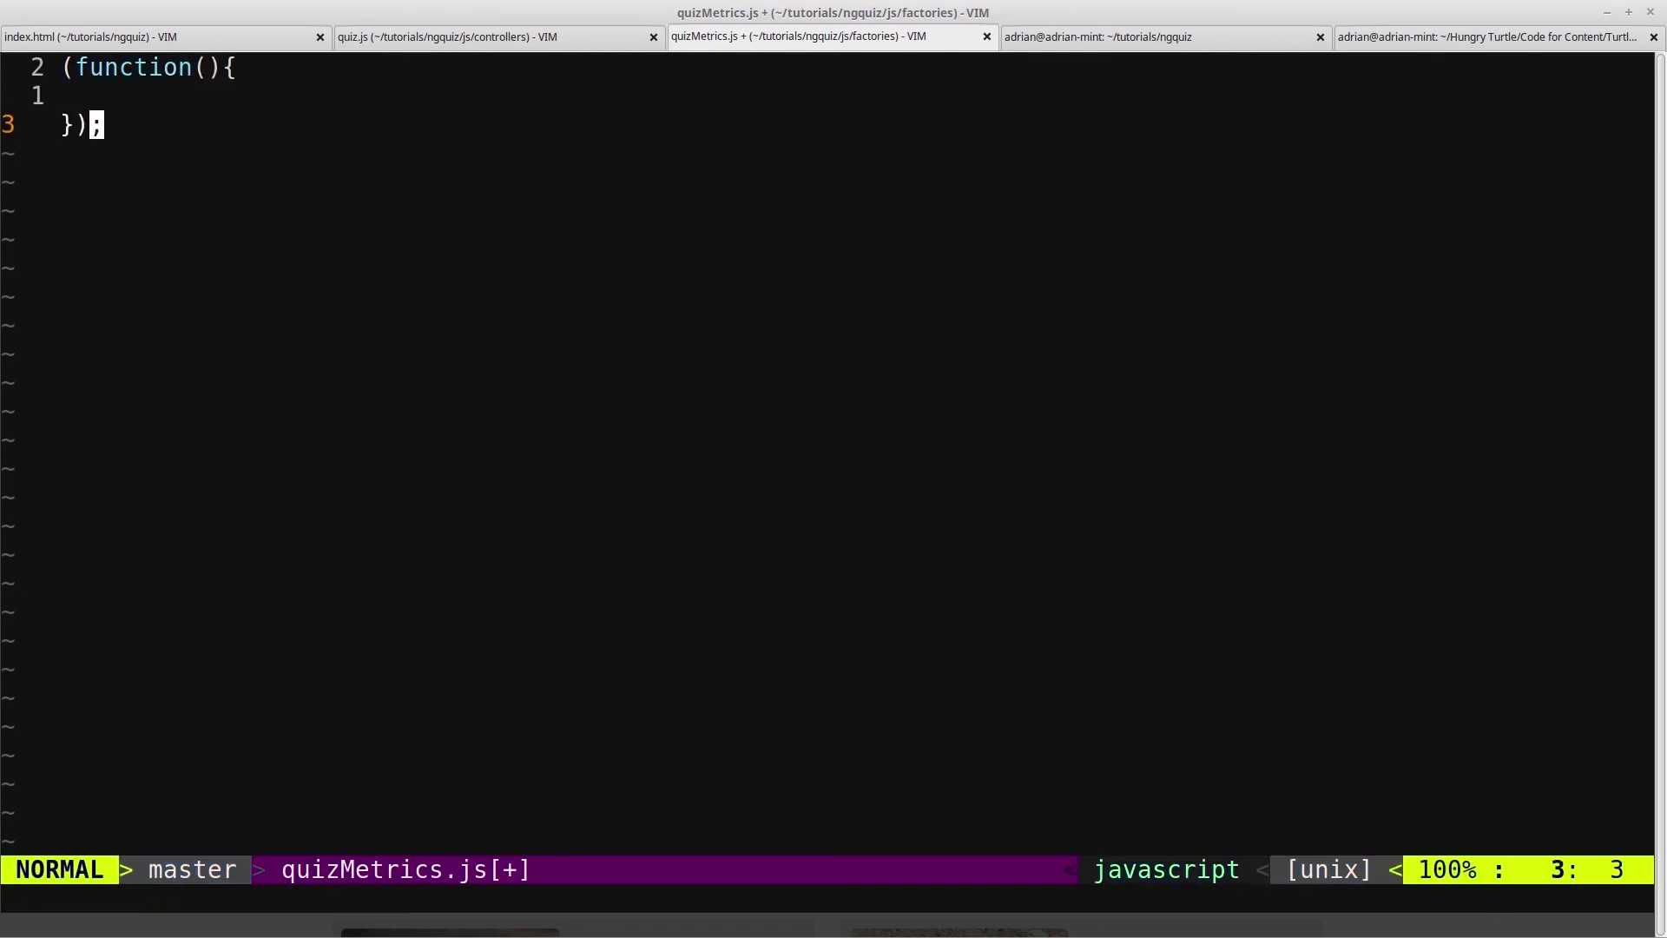
text(i()
key(Escape)
Start the chain with angular.module("turtleFacts") inside the wrapper.
key(l)
key(k)
key(shift+o)
key(Escape)
key(i)
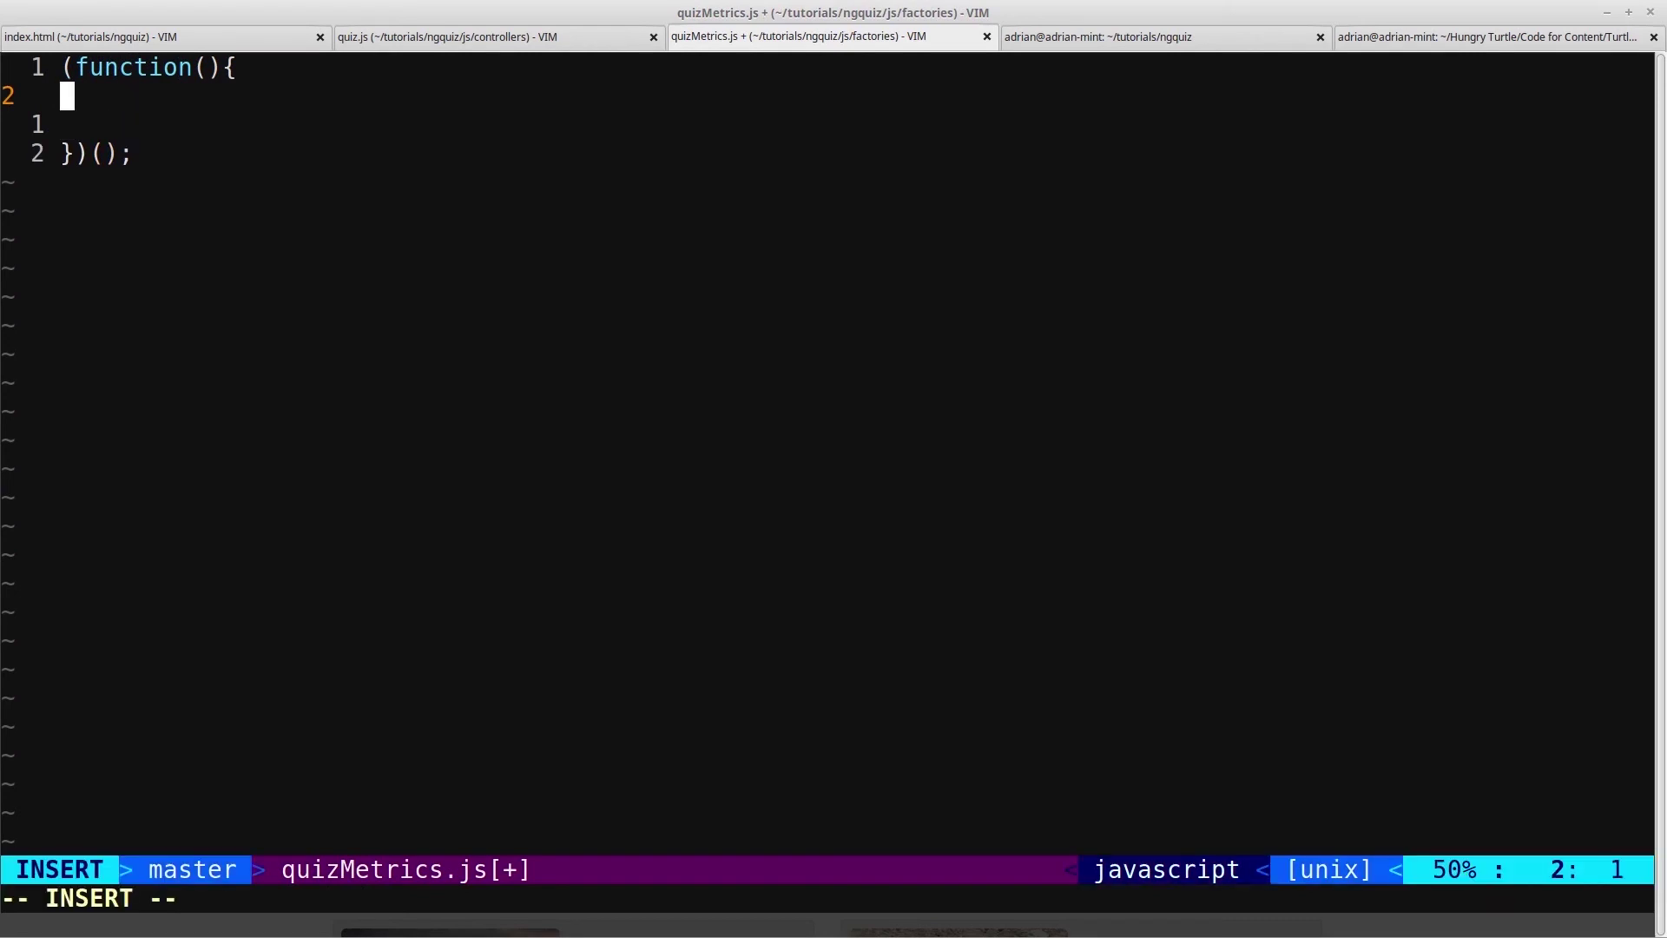
key(Return)
text(angular)
key(Return)
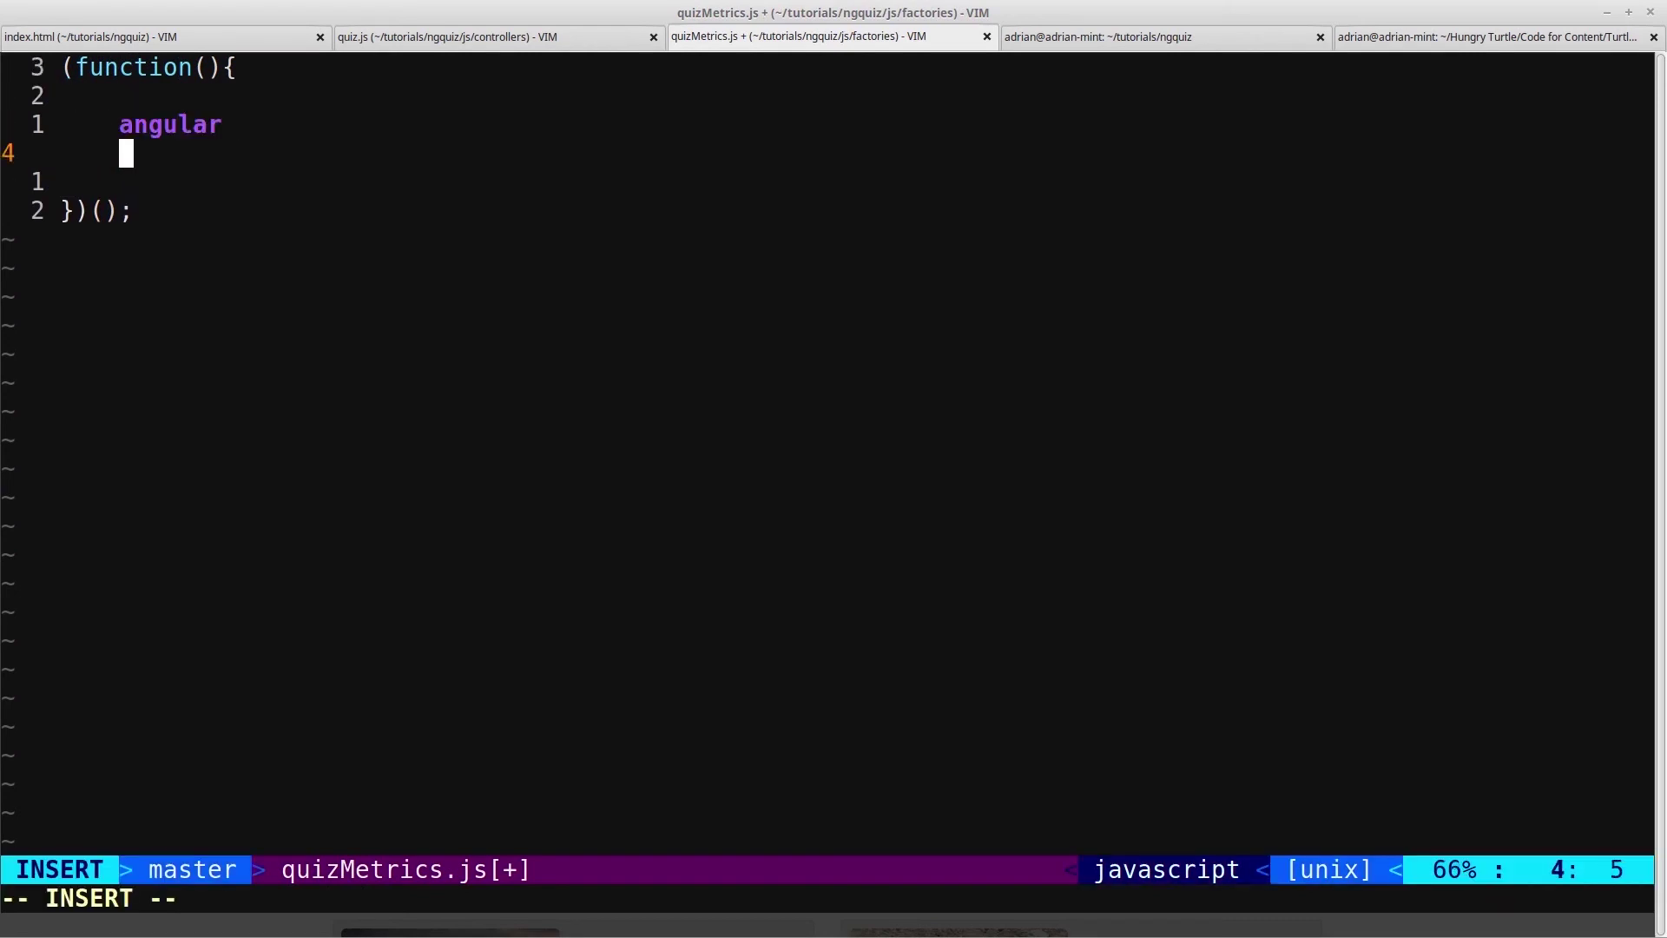
key(Tab)
text(.mdoule)
key(BackSpace)
key(BackSpace)
key(BackSpace)
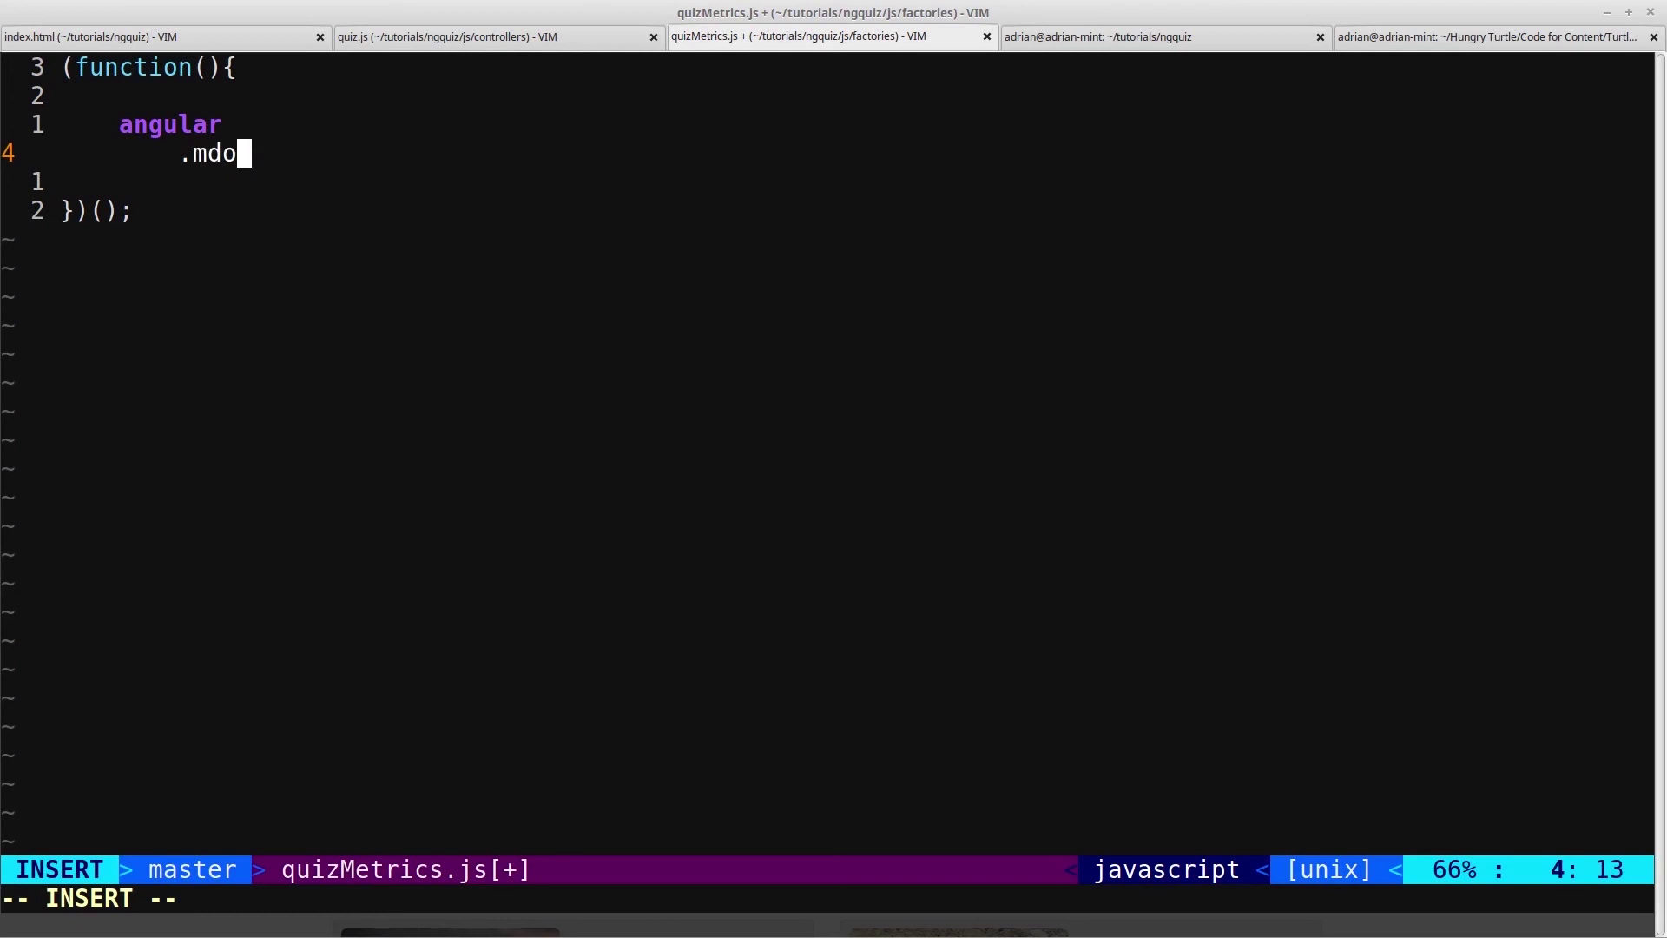
key(BackSpace)
key(BackSpace)
text(odule(")
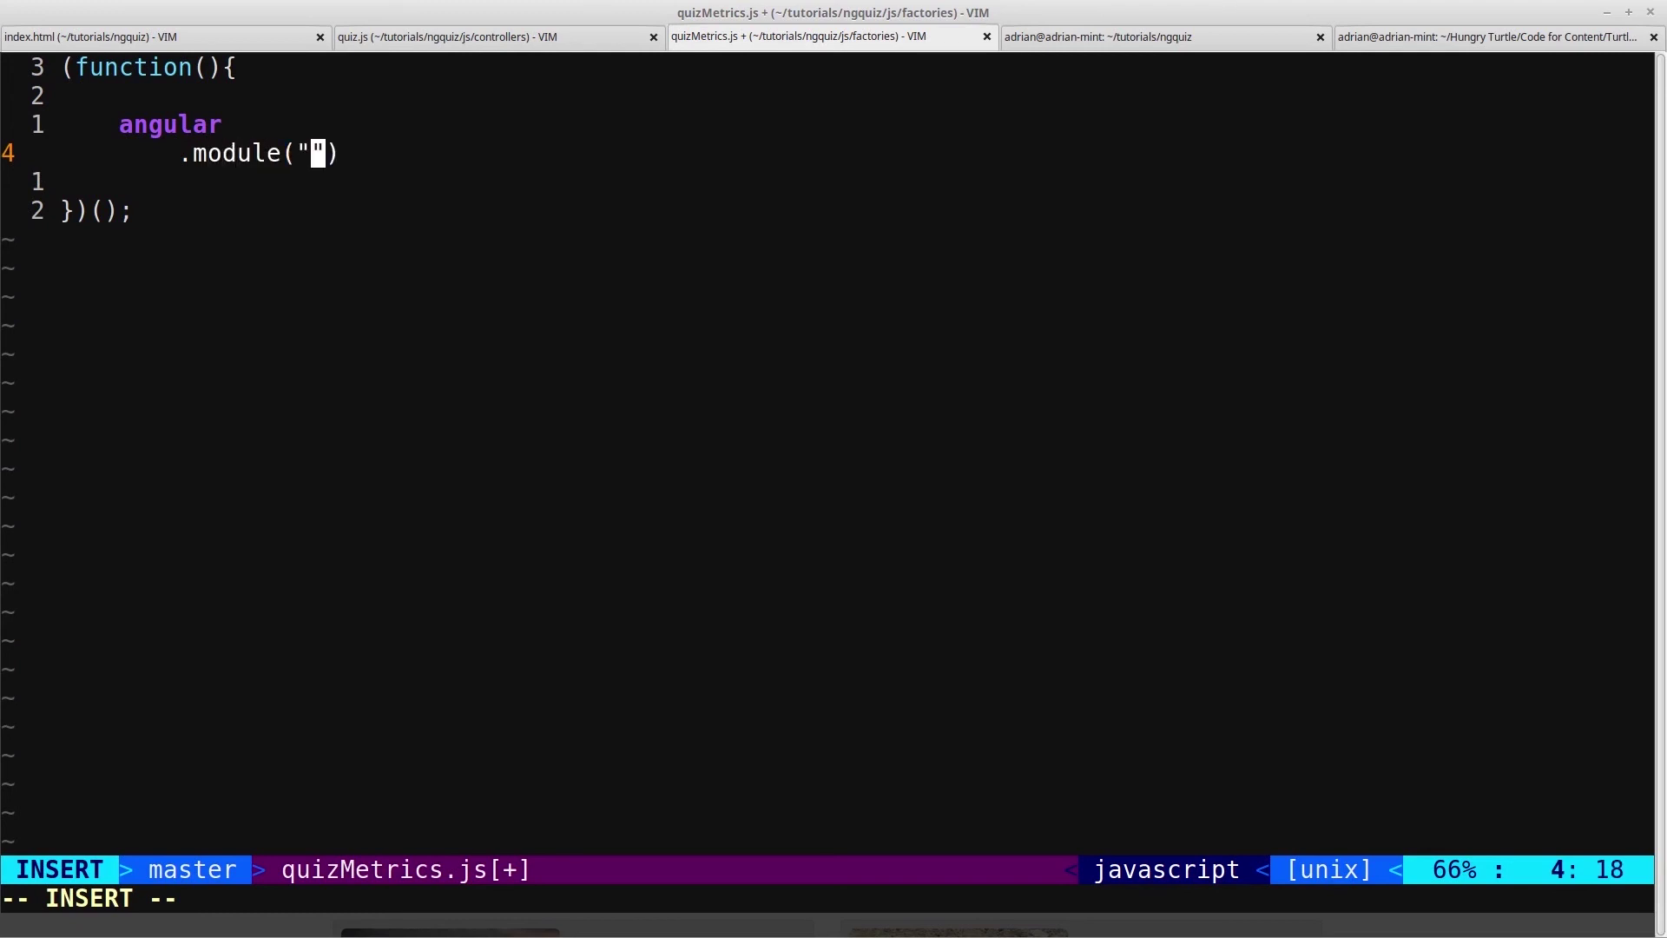
text(turtleFa)
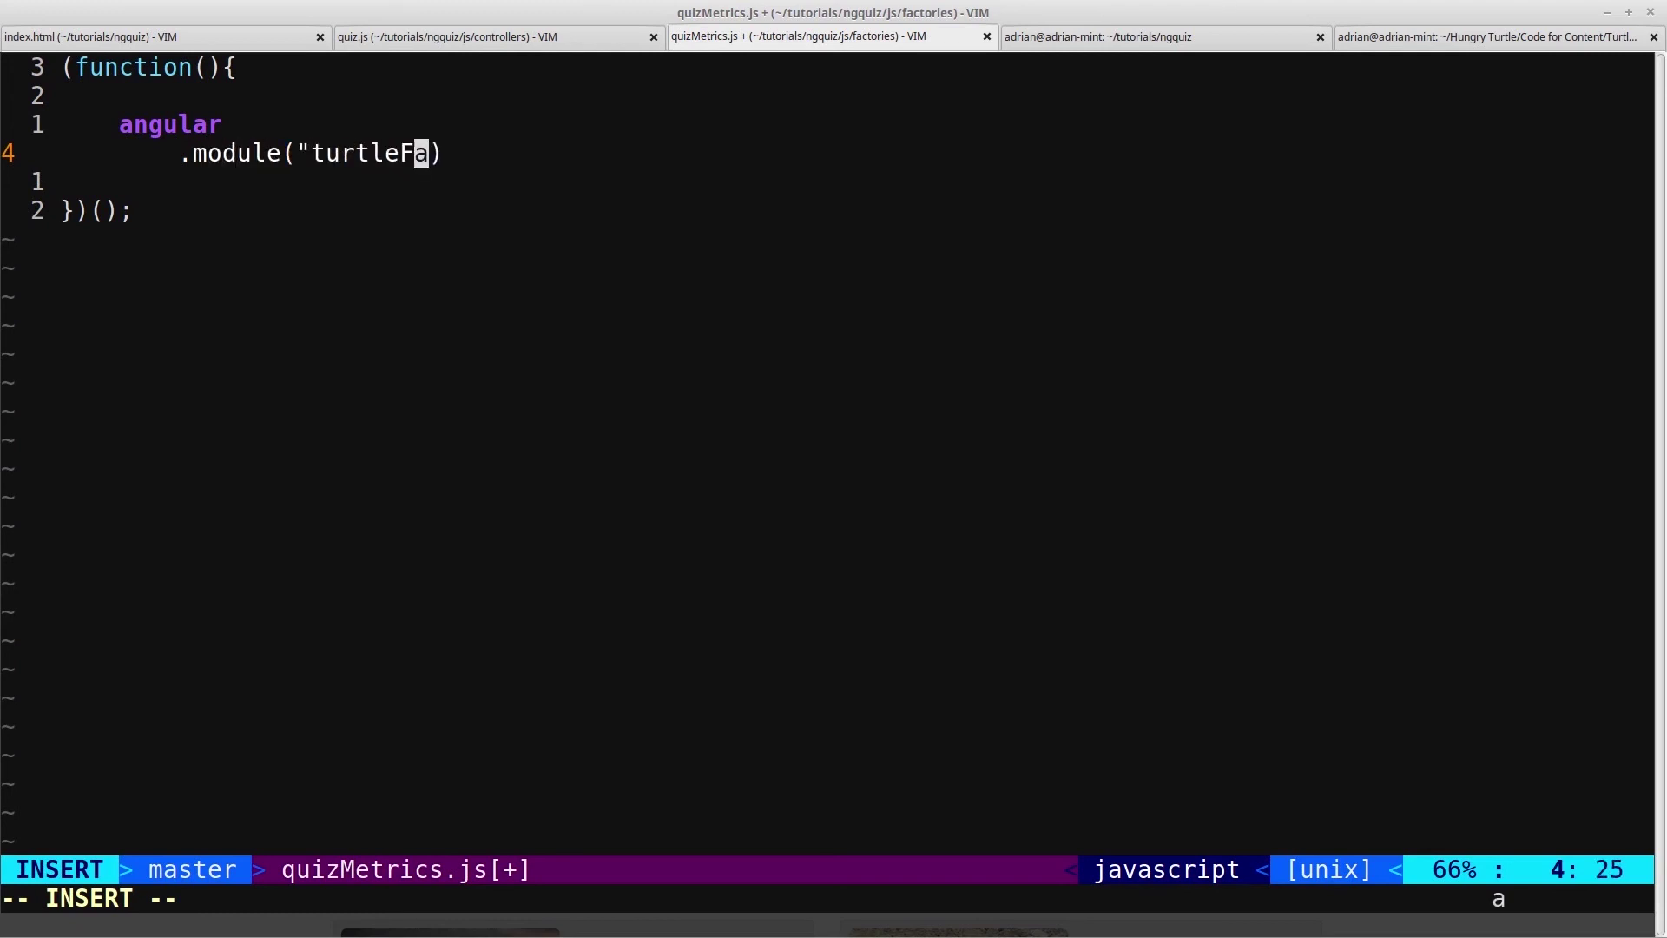
text(cts)
key(Escape)
Chain .factory("quizMetrics", QuizMetrics); onto the module call.
key(o)
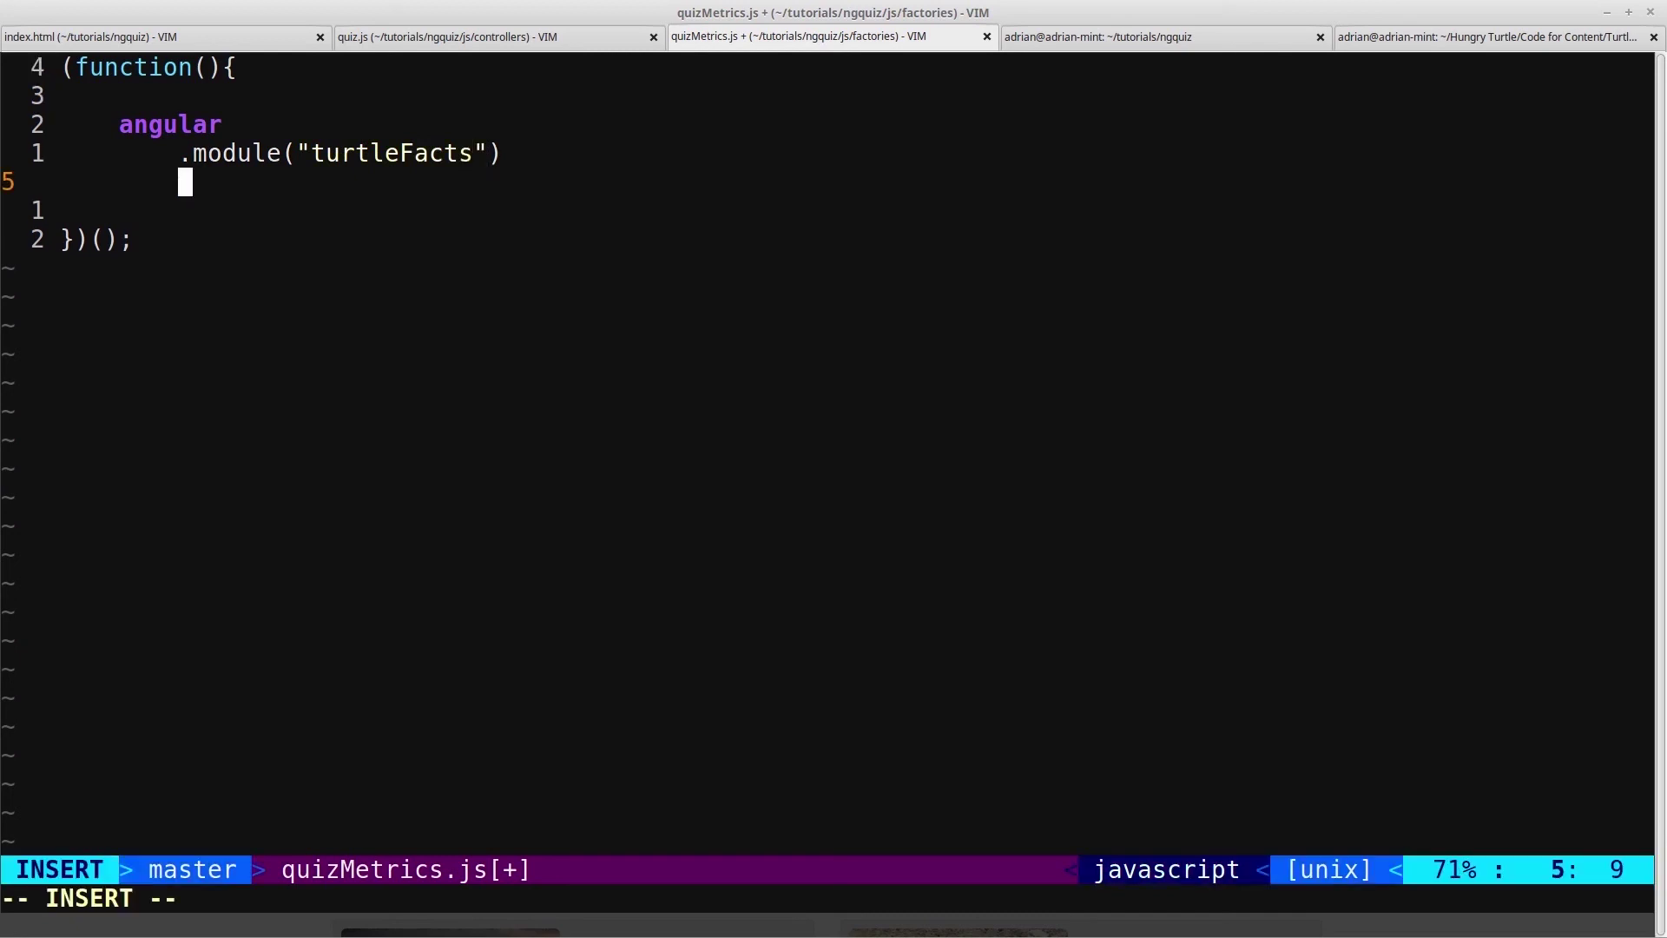
text(.controle)
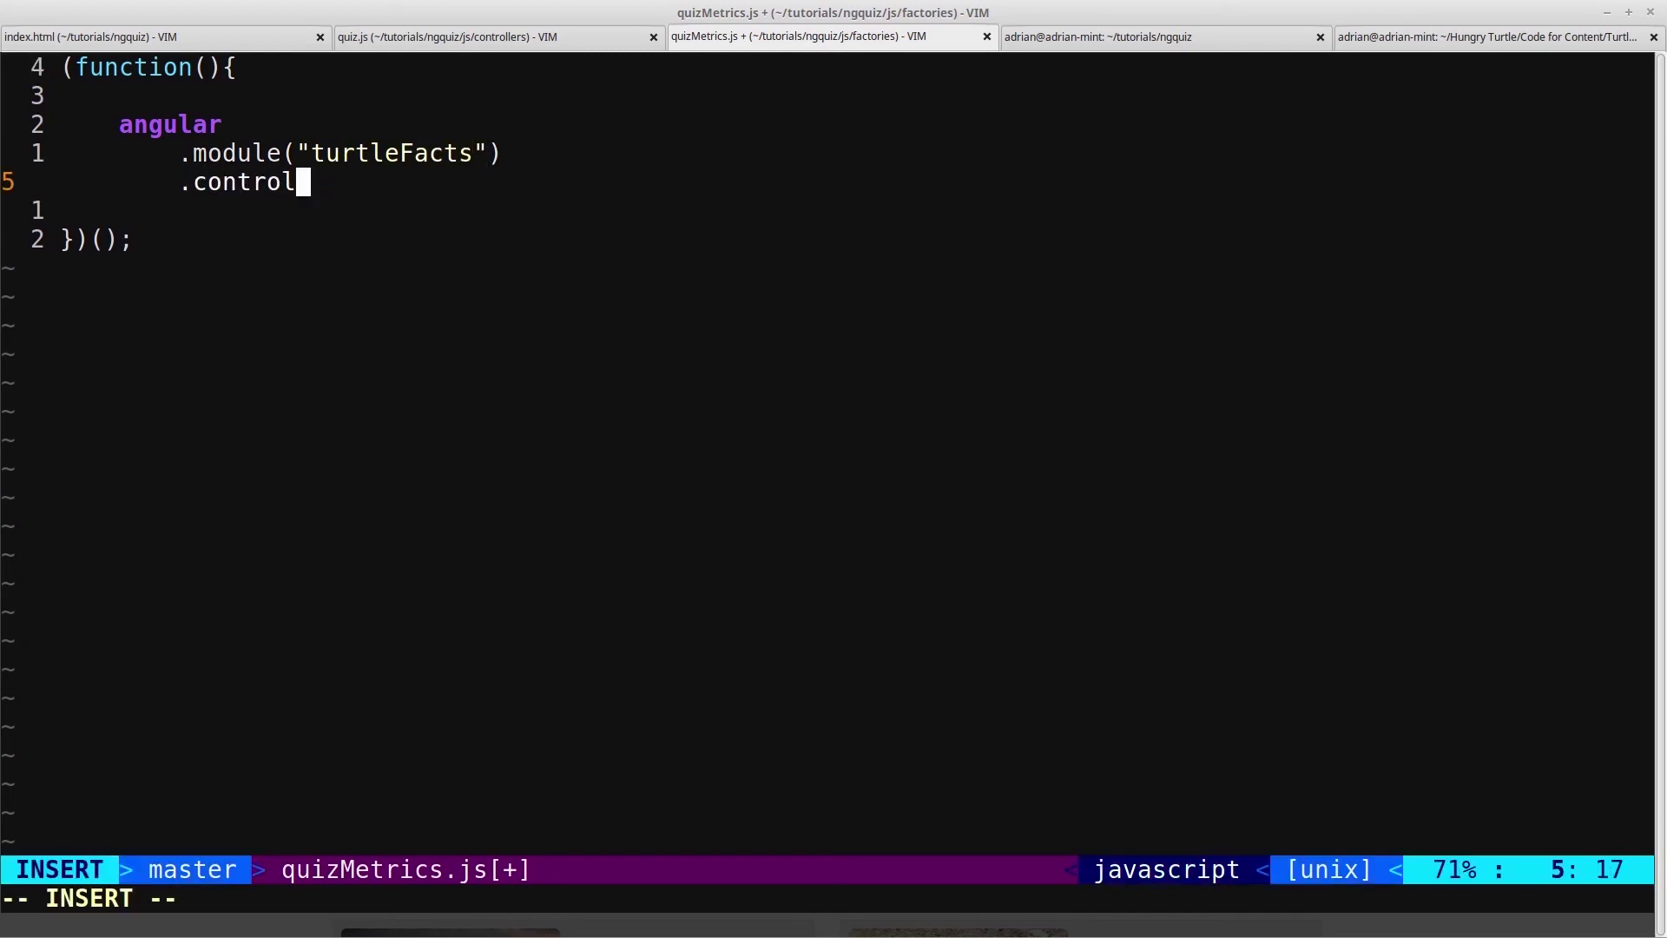
key(BackSpace)
key(BackSpace)
key(BackSpace)
key(BackSpace)
key(BackSpace)
key(BackSpace)
key(BackSpace)
text(fa)
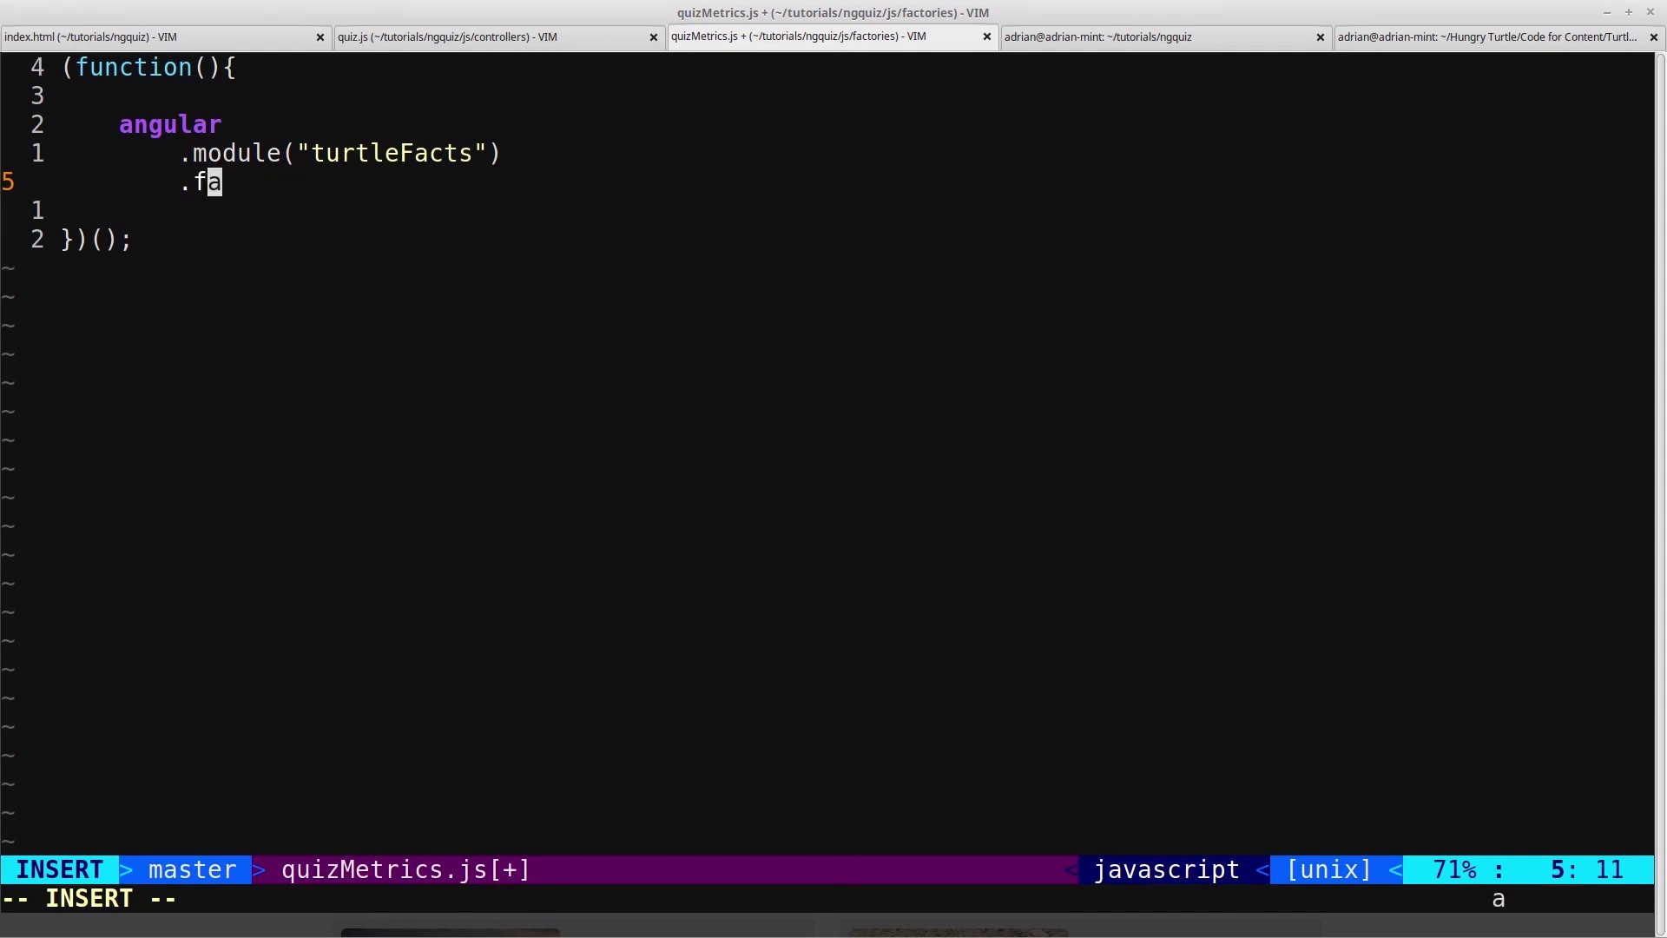
text(ctory()
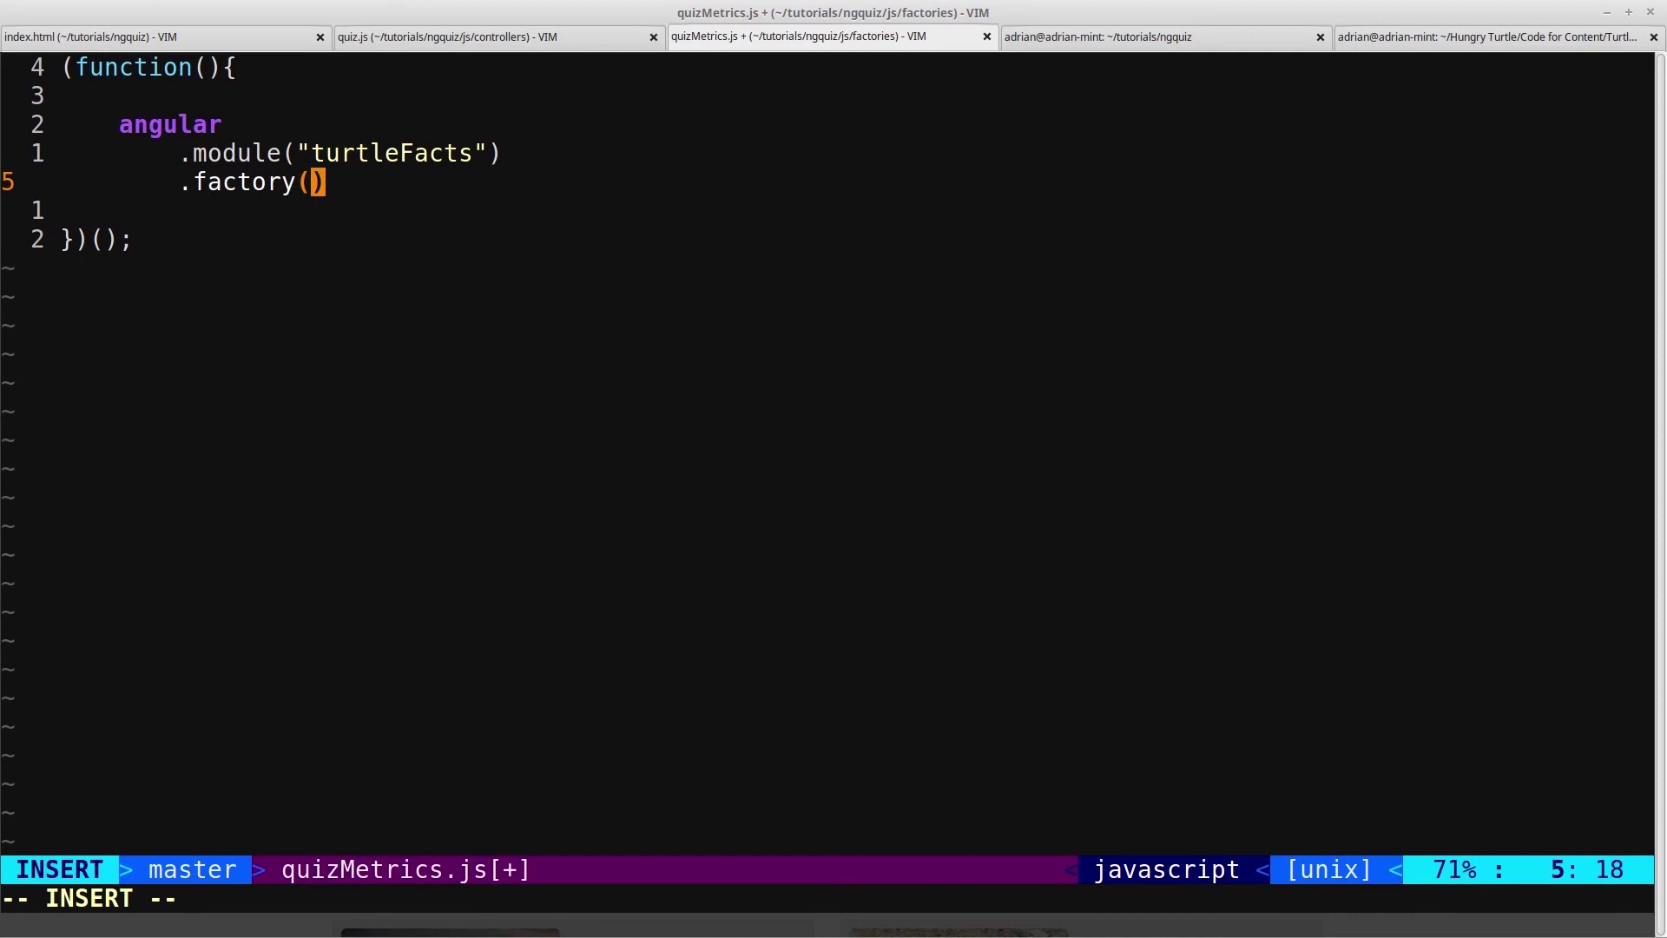
text("quiz)
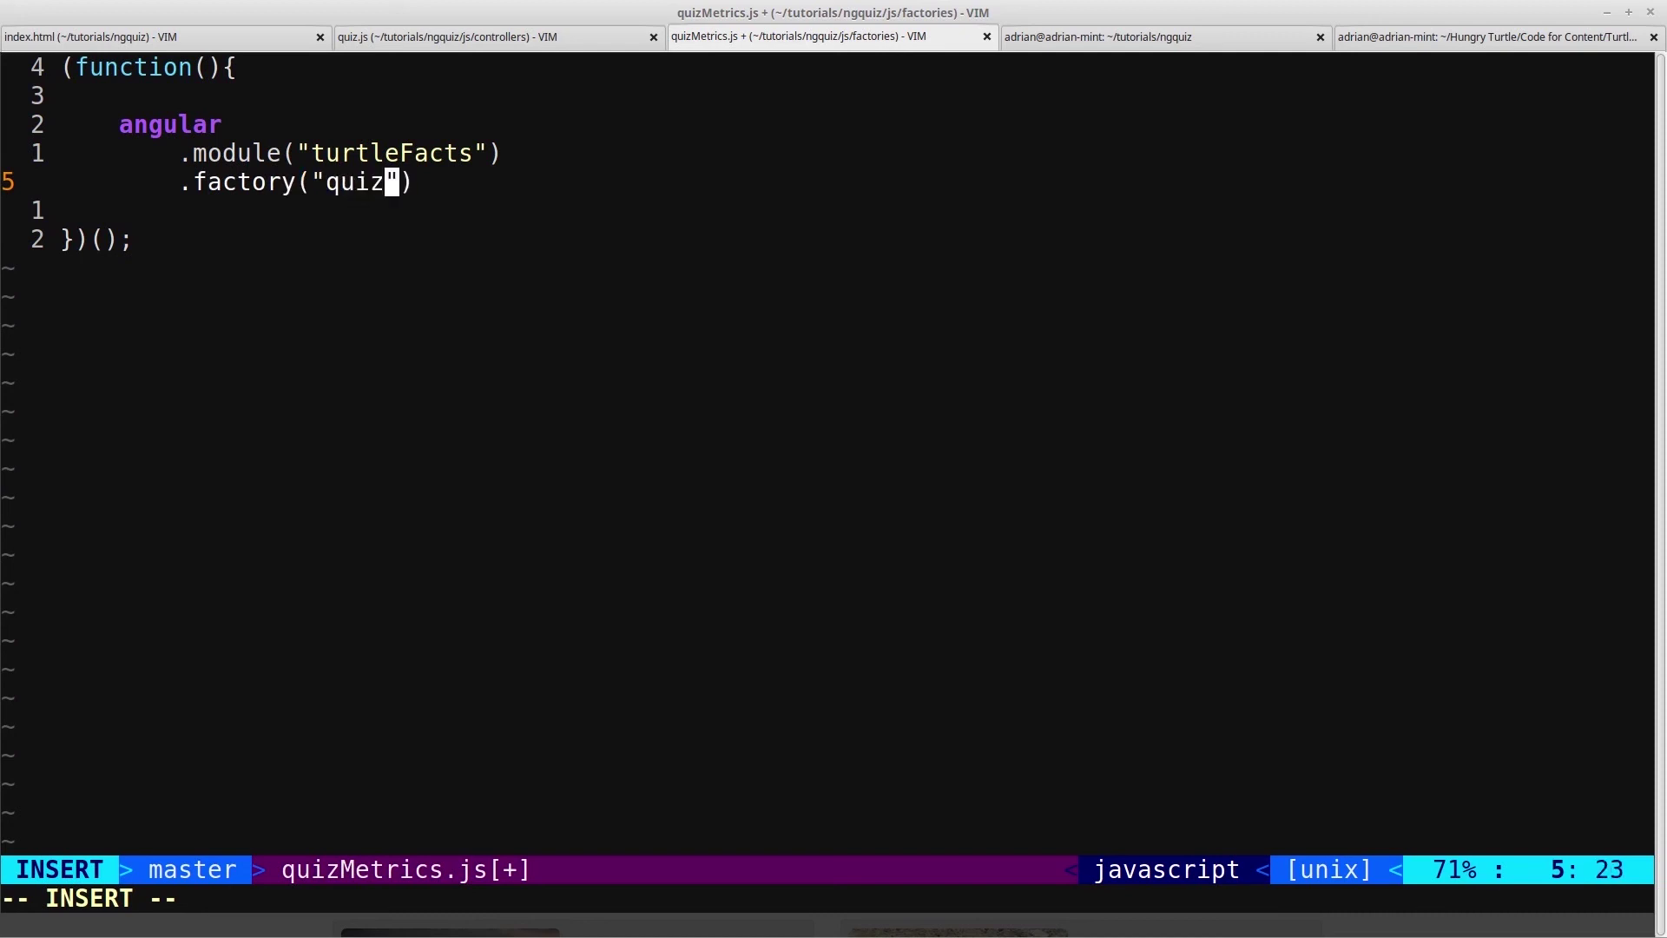
text(Metris)
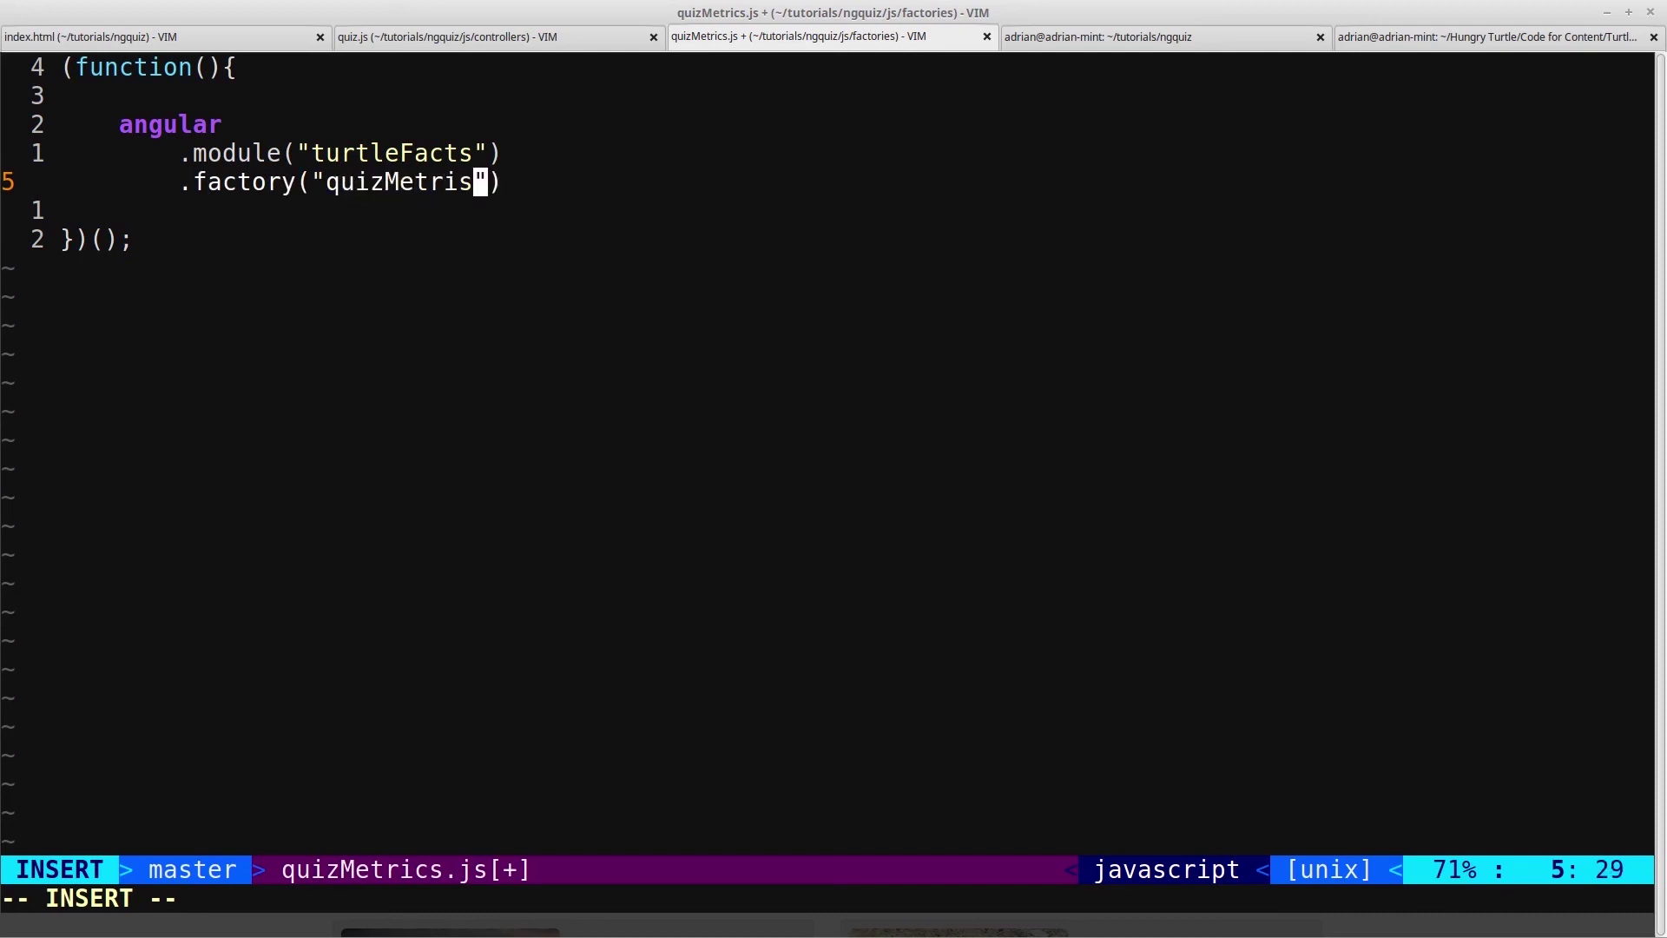
key(BackSpace)
text(cs")
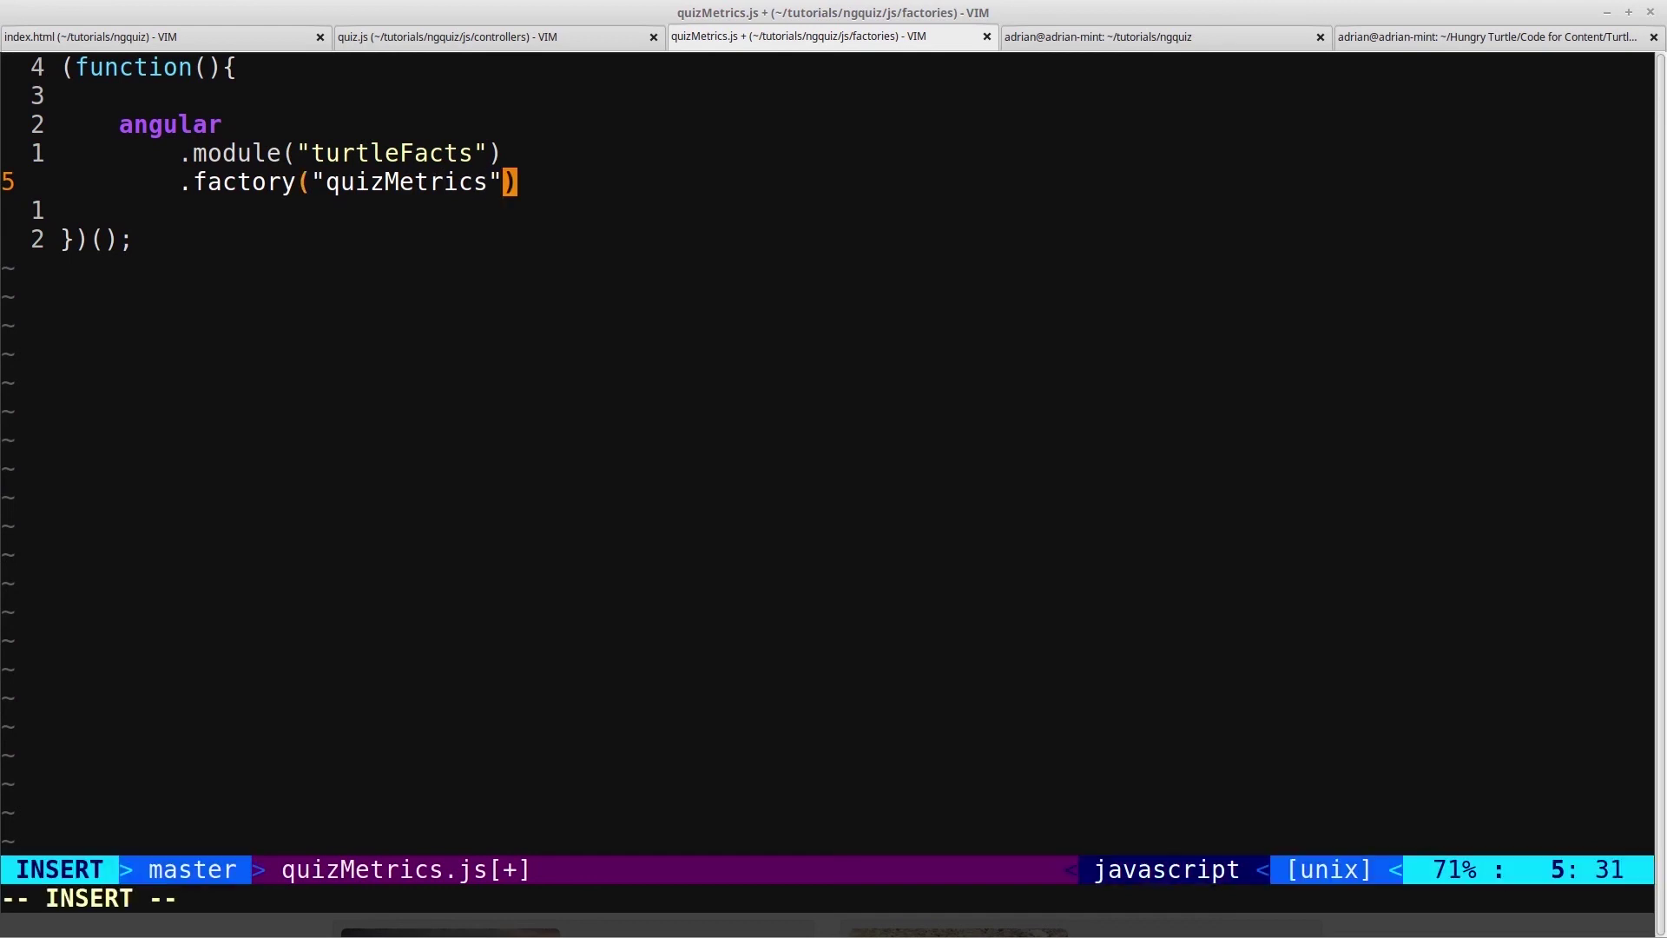
text(,)
text( Quiz)
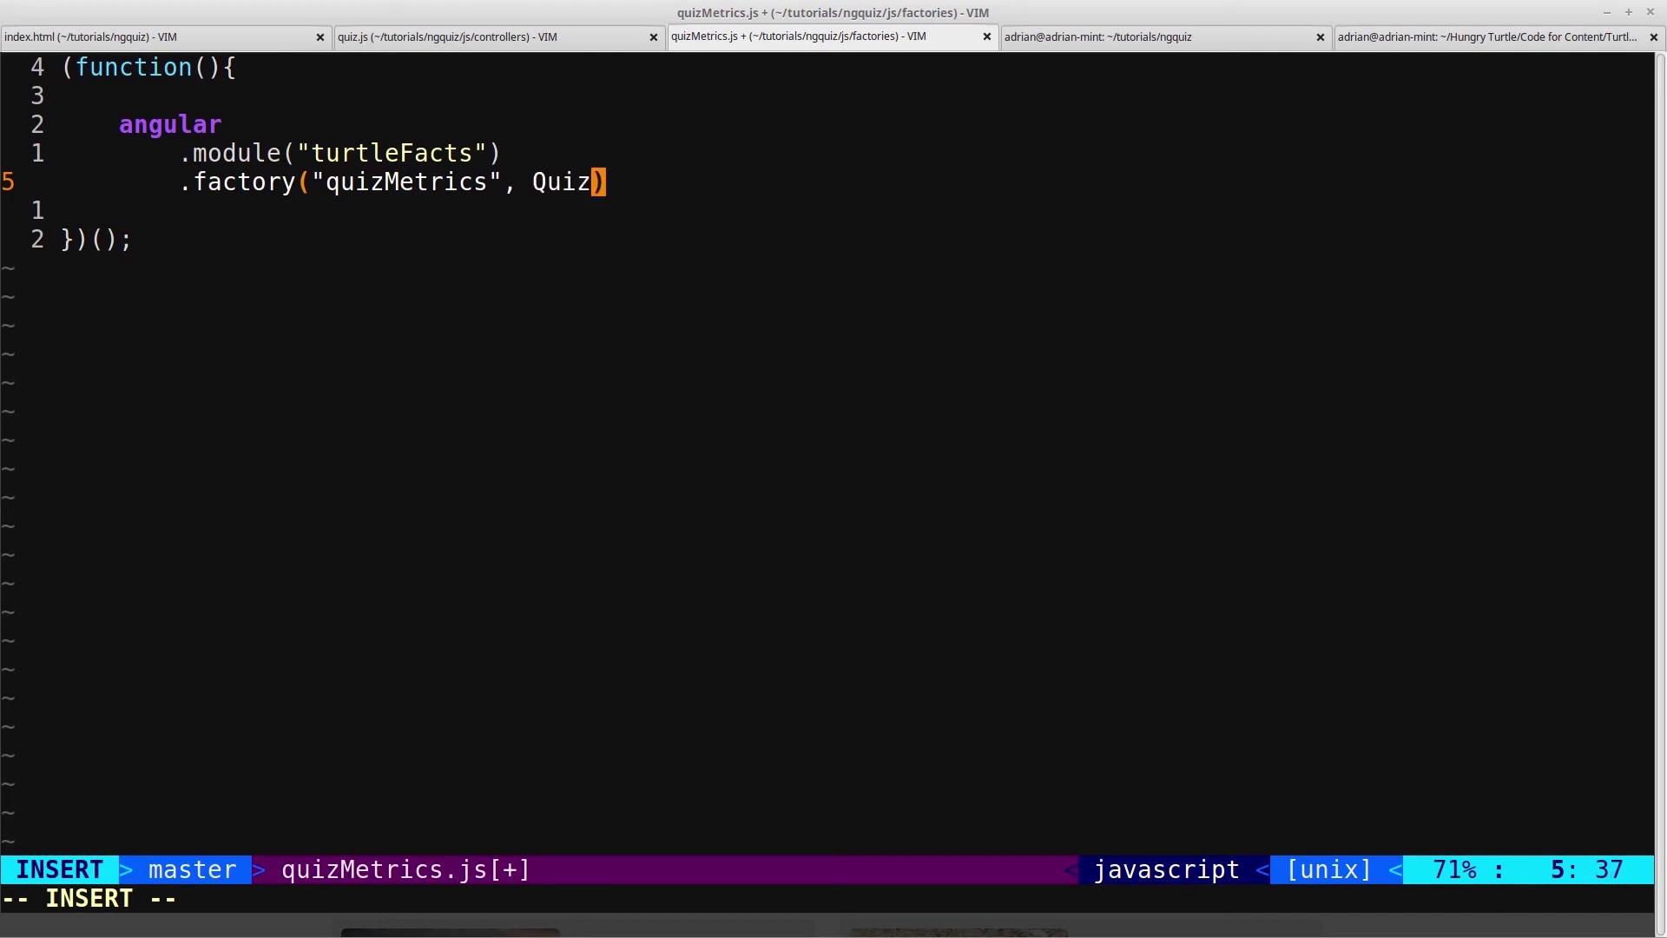
text(Metrics)
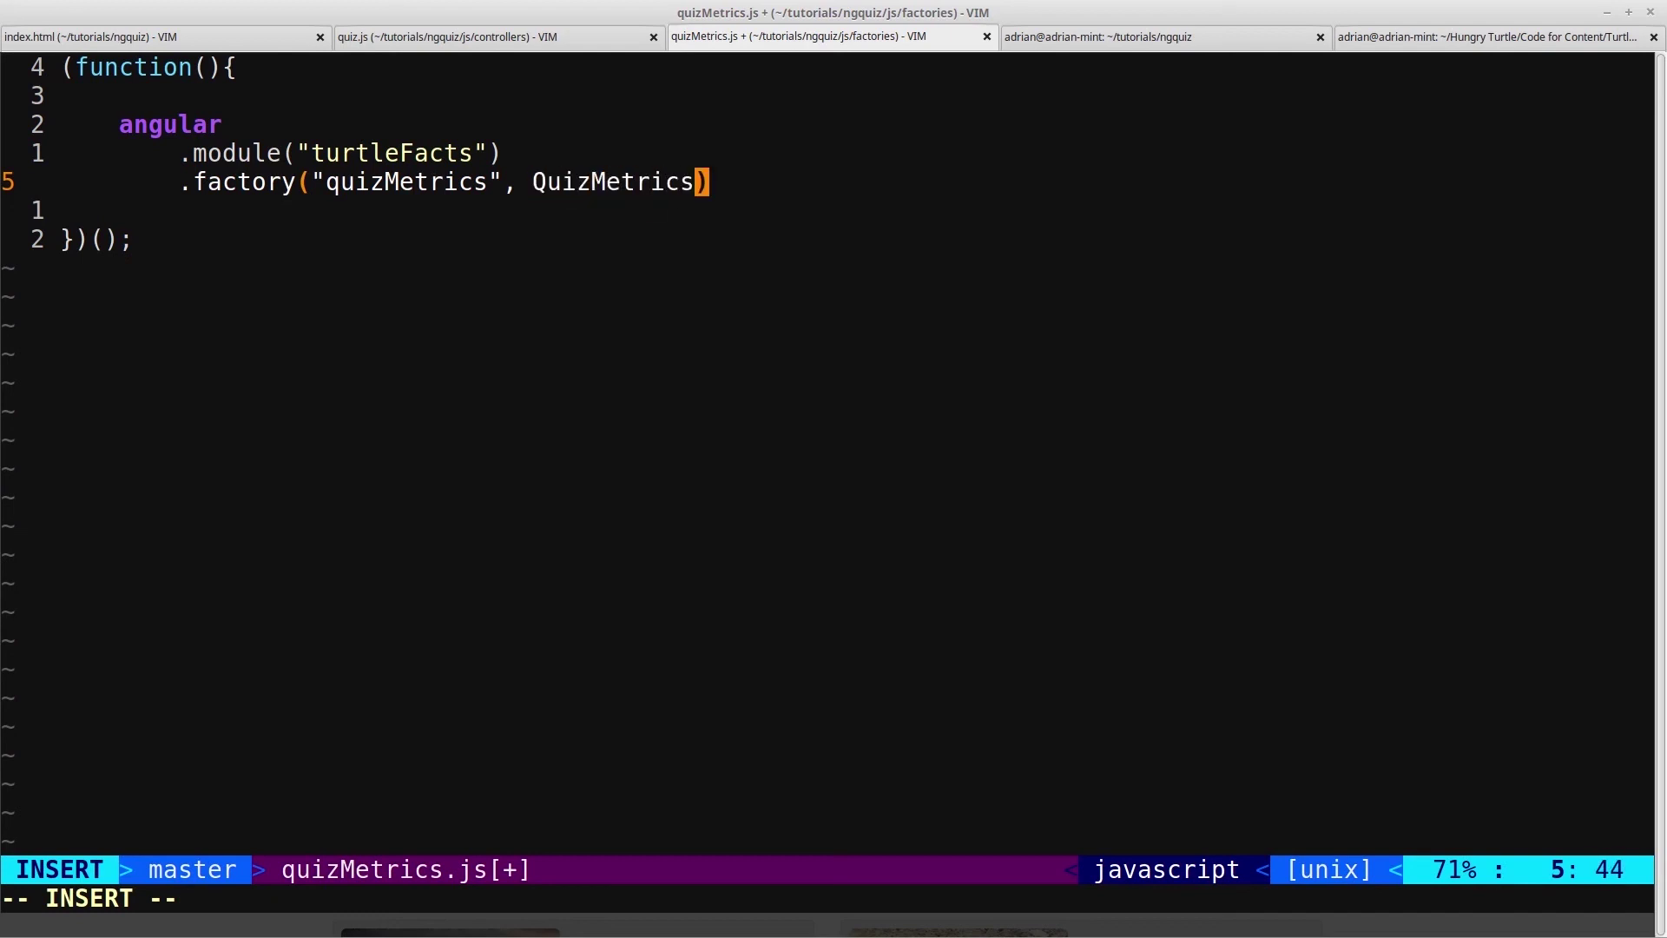
key(Right)
text(;)
Declare function QuizMetrics() with an open body below the registration.
key(Return)
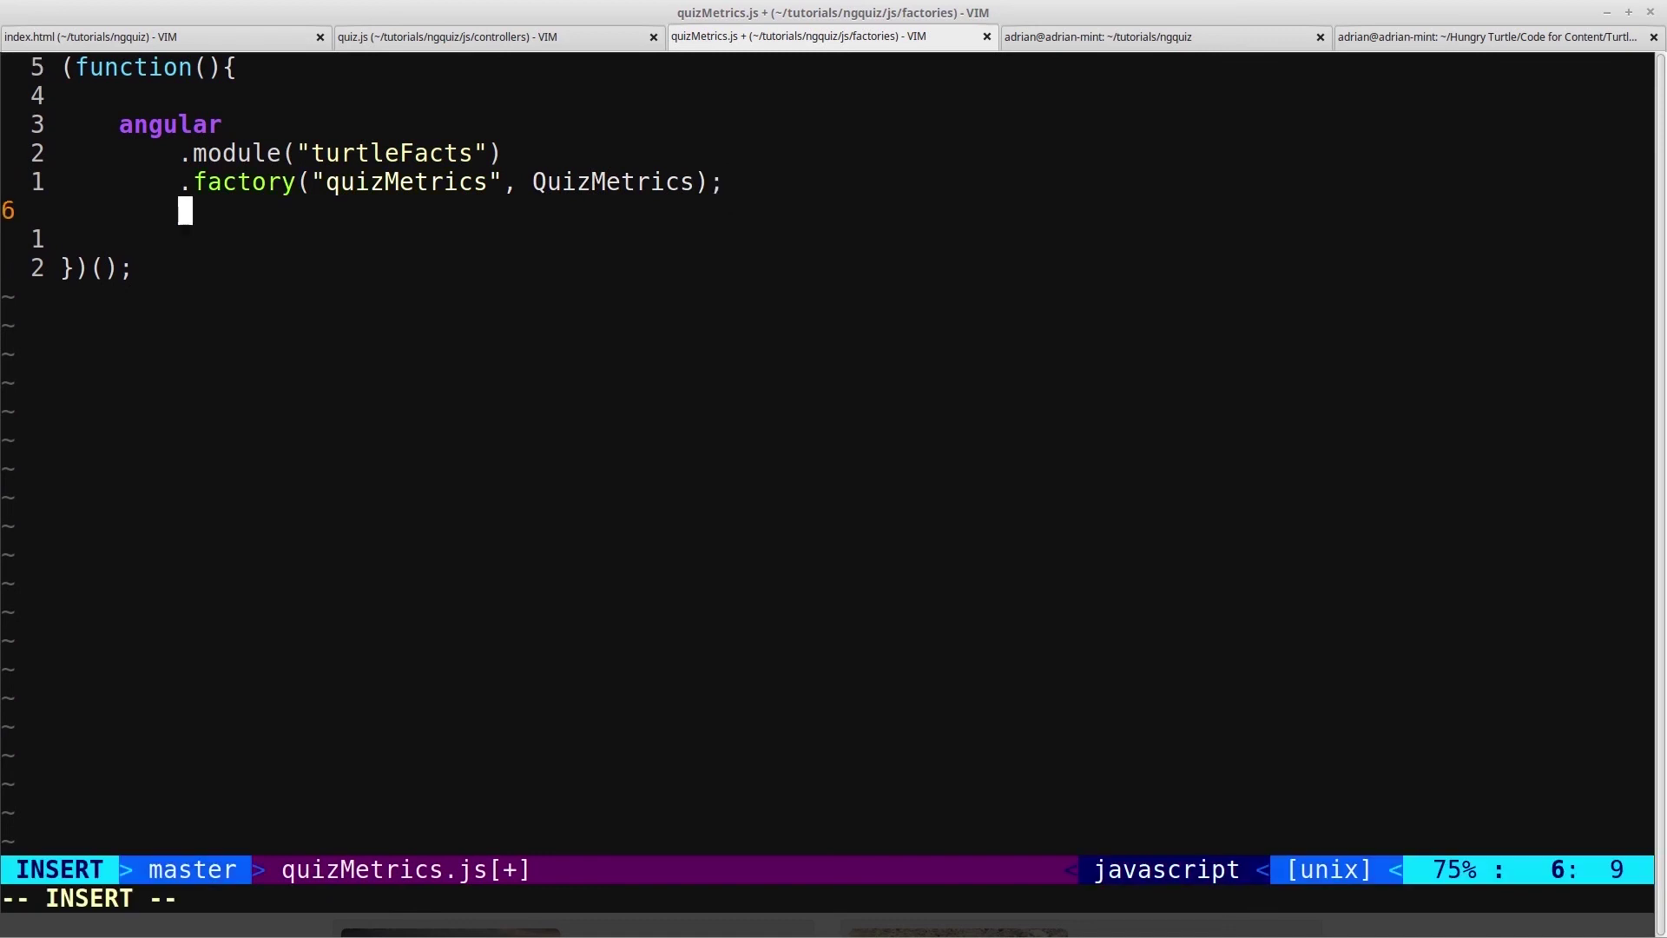
key(Return)
key(Return)
text(function)
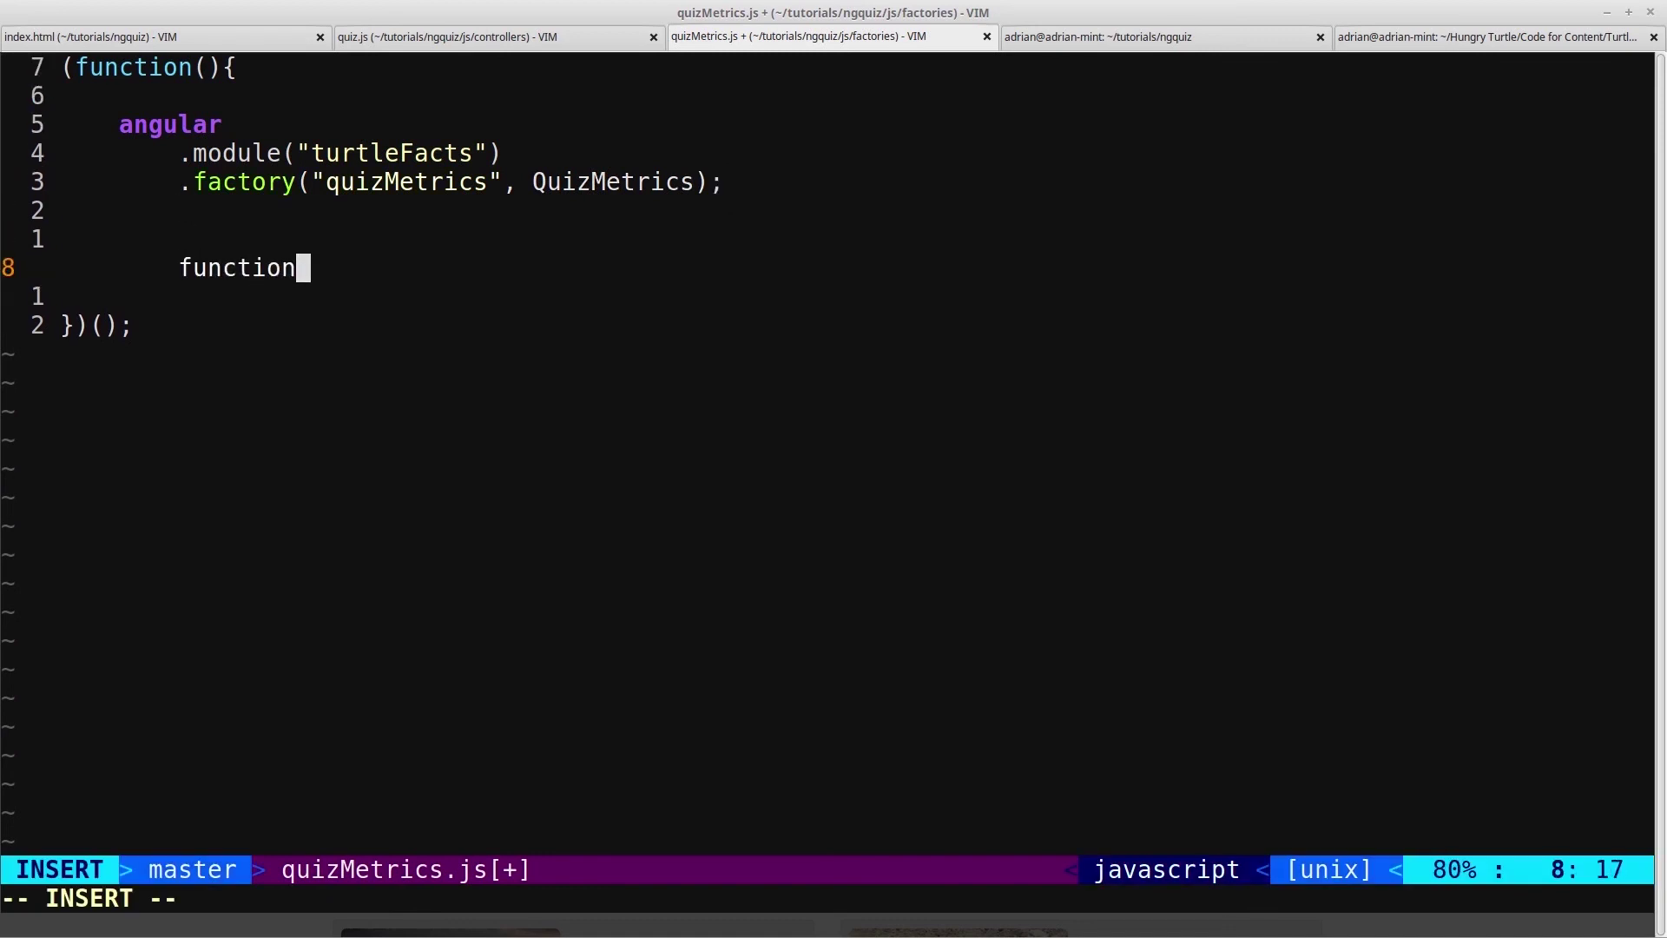
text( QuizMet)
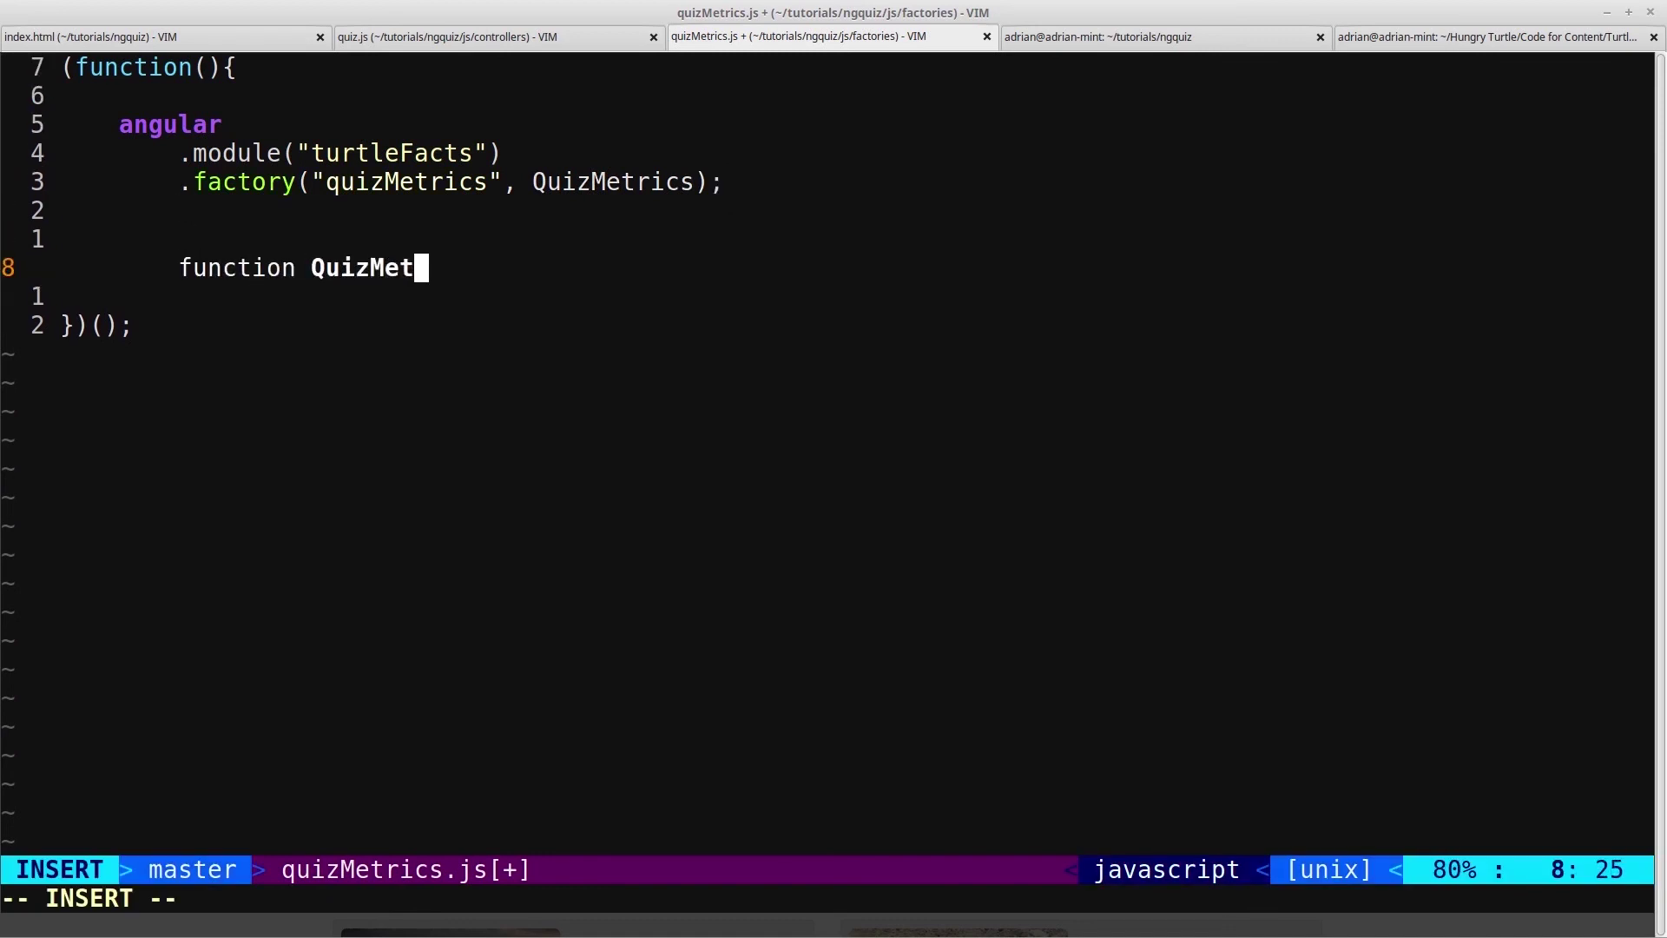
text(rics()
key(Escape)
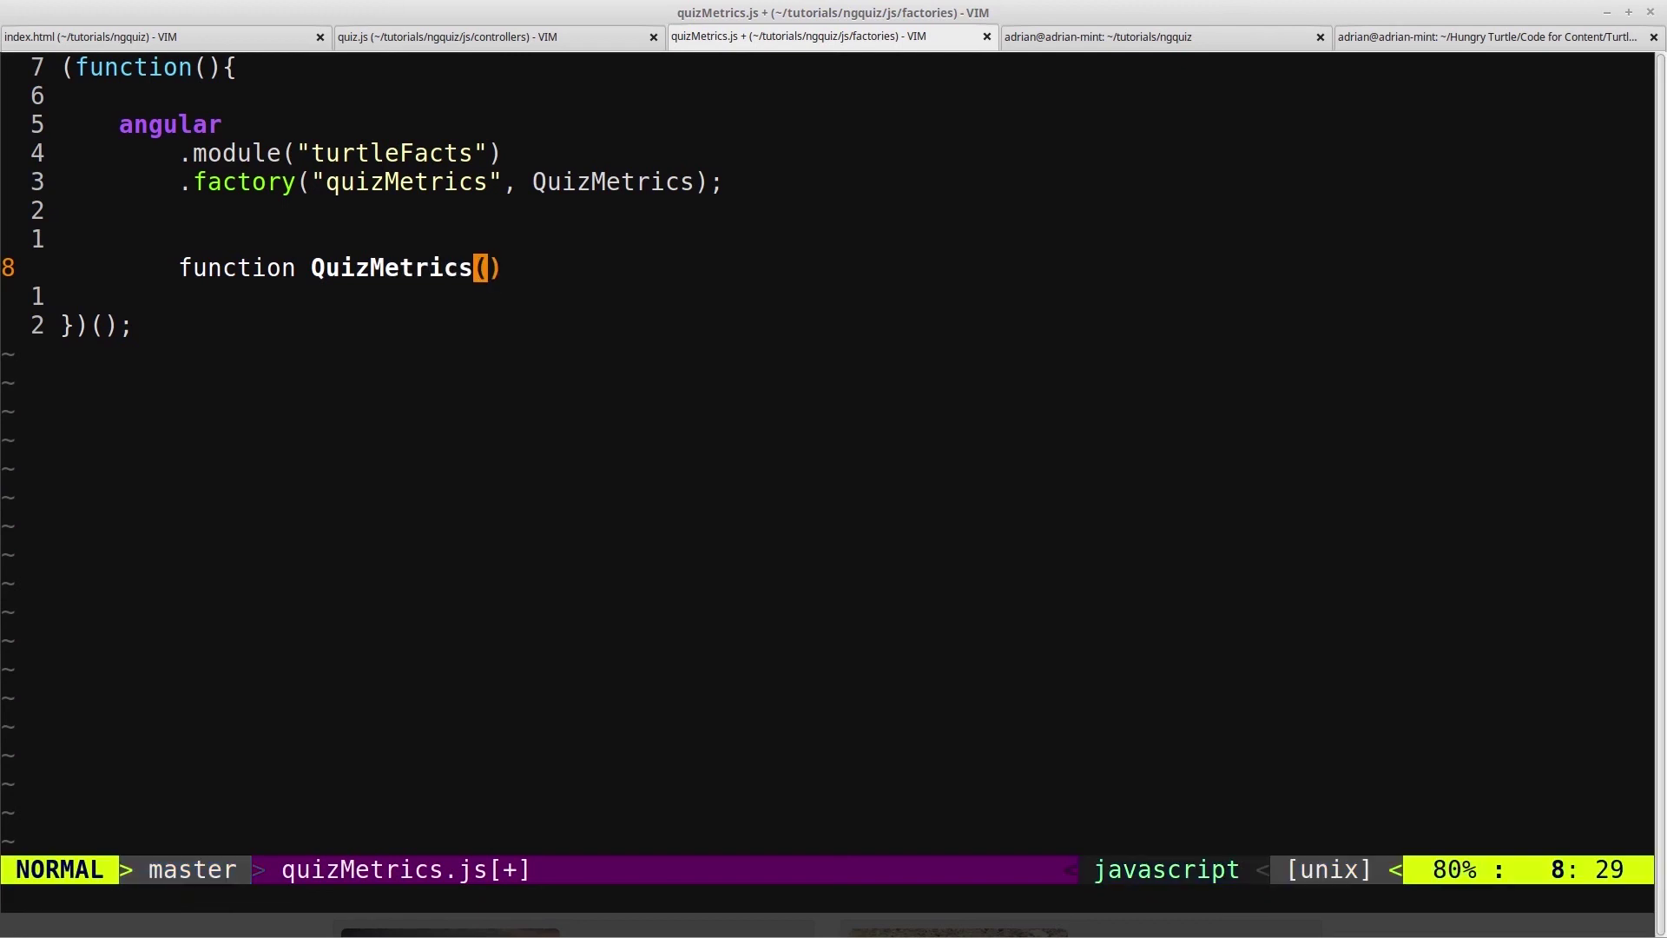
key(shift+a)
text({)
key(Return)
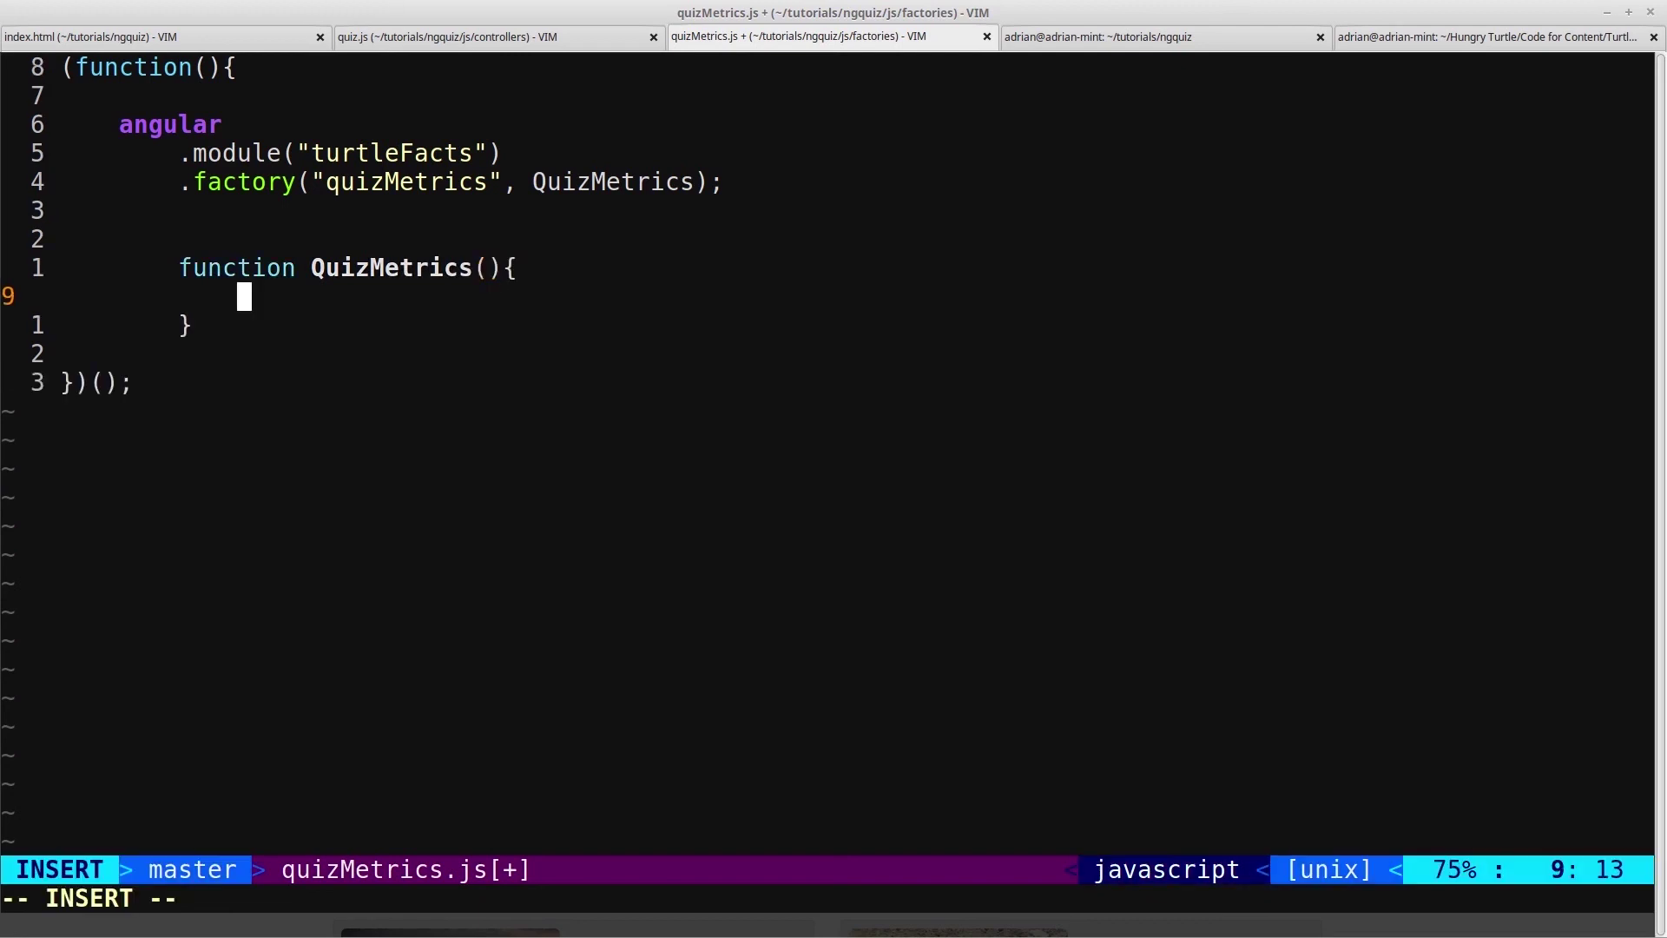
text(dlk;f)
Type the test lines sldkfjds and return sfd; into the QuizMetrics body.
key(BackSpace)
key(BackSpace)
key(BackSpace)
key(BackSpace)
key(BackSpace)
text(k)
text(ds)
key(BackSpace)
key(BackSpace)
key(BackSpace)
key(Escape)
key(j)
key(j)
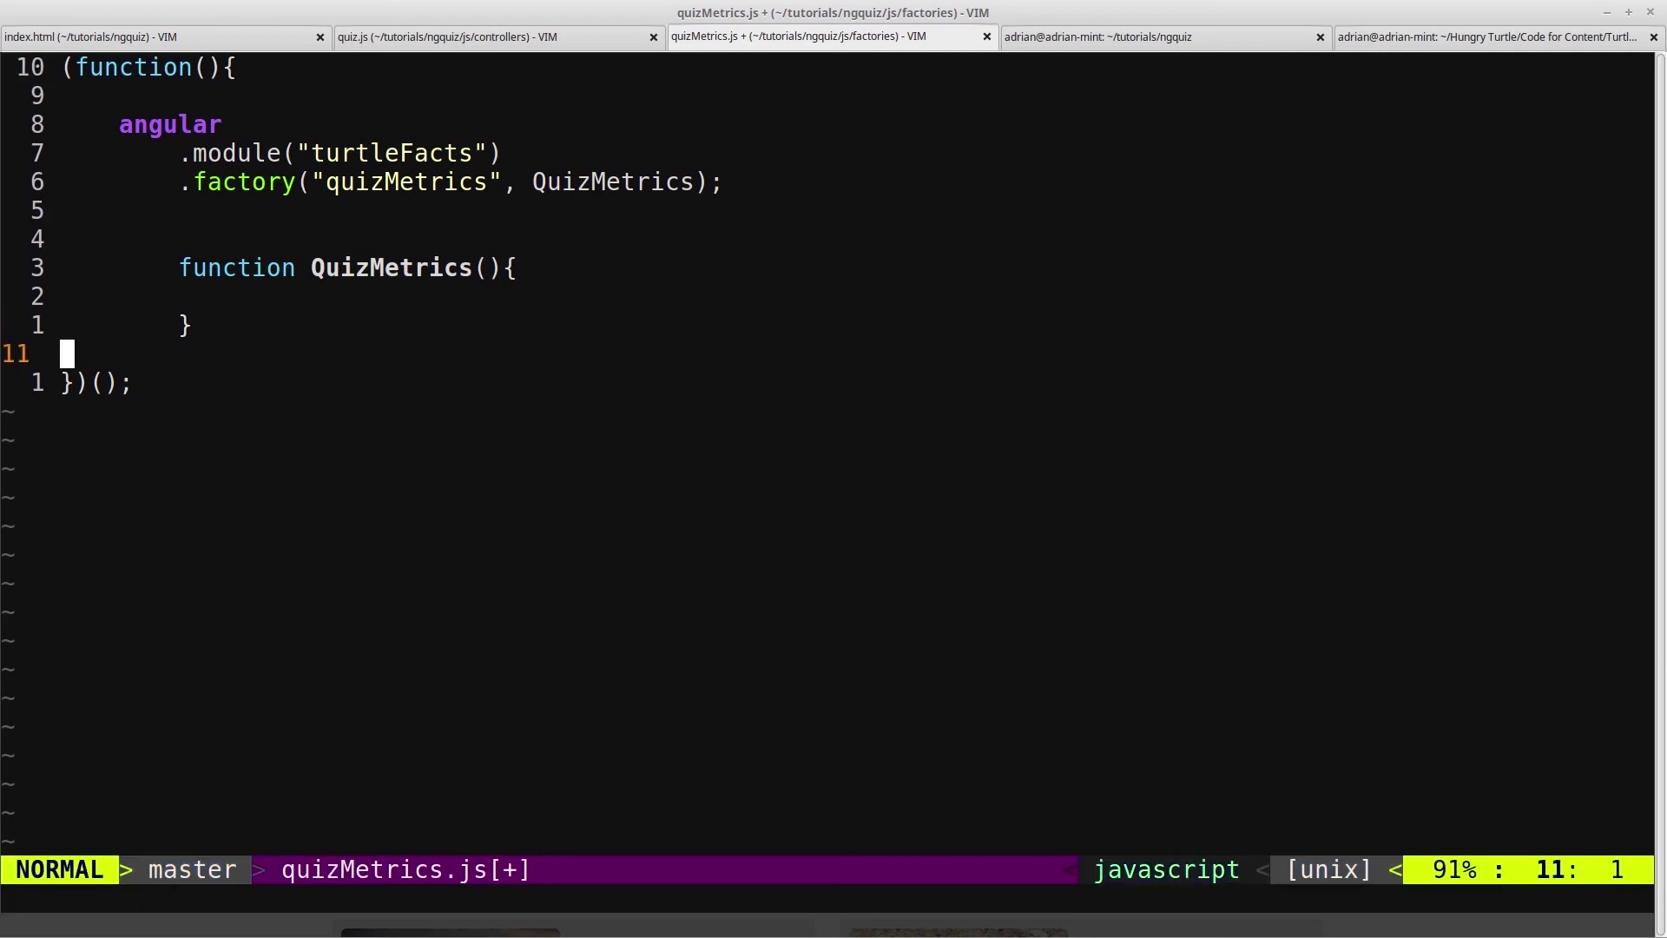
key(k)
key(k)
text(o)
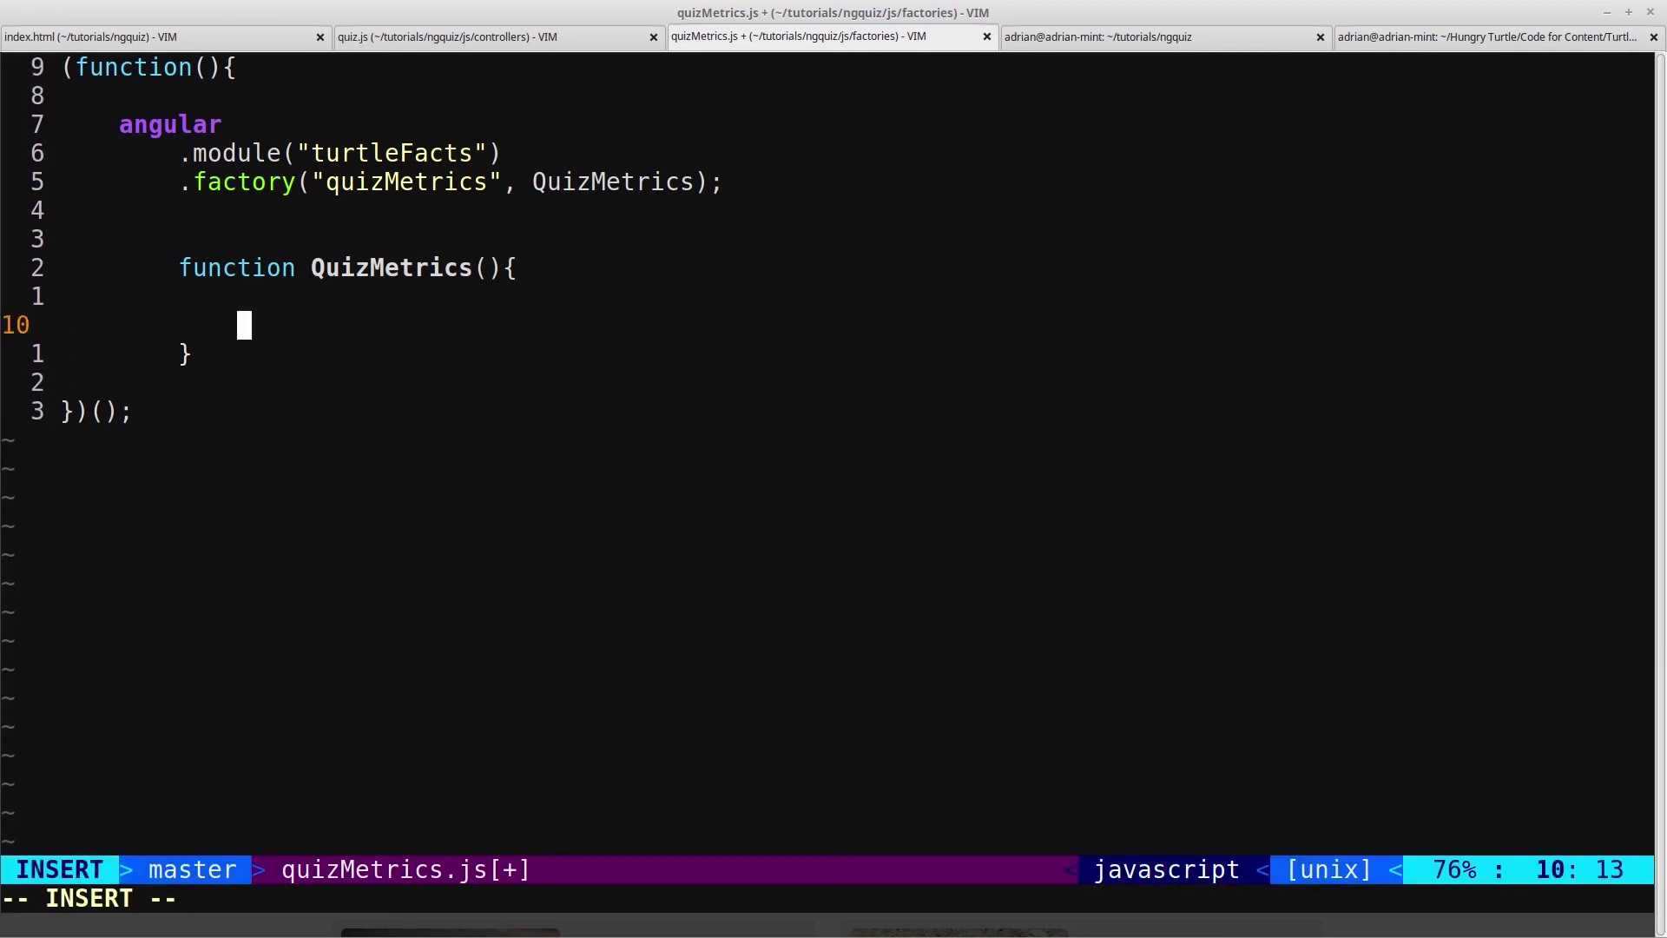
text(sldkfjds)
key(Return)
key(Return)
text(re)
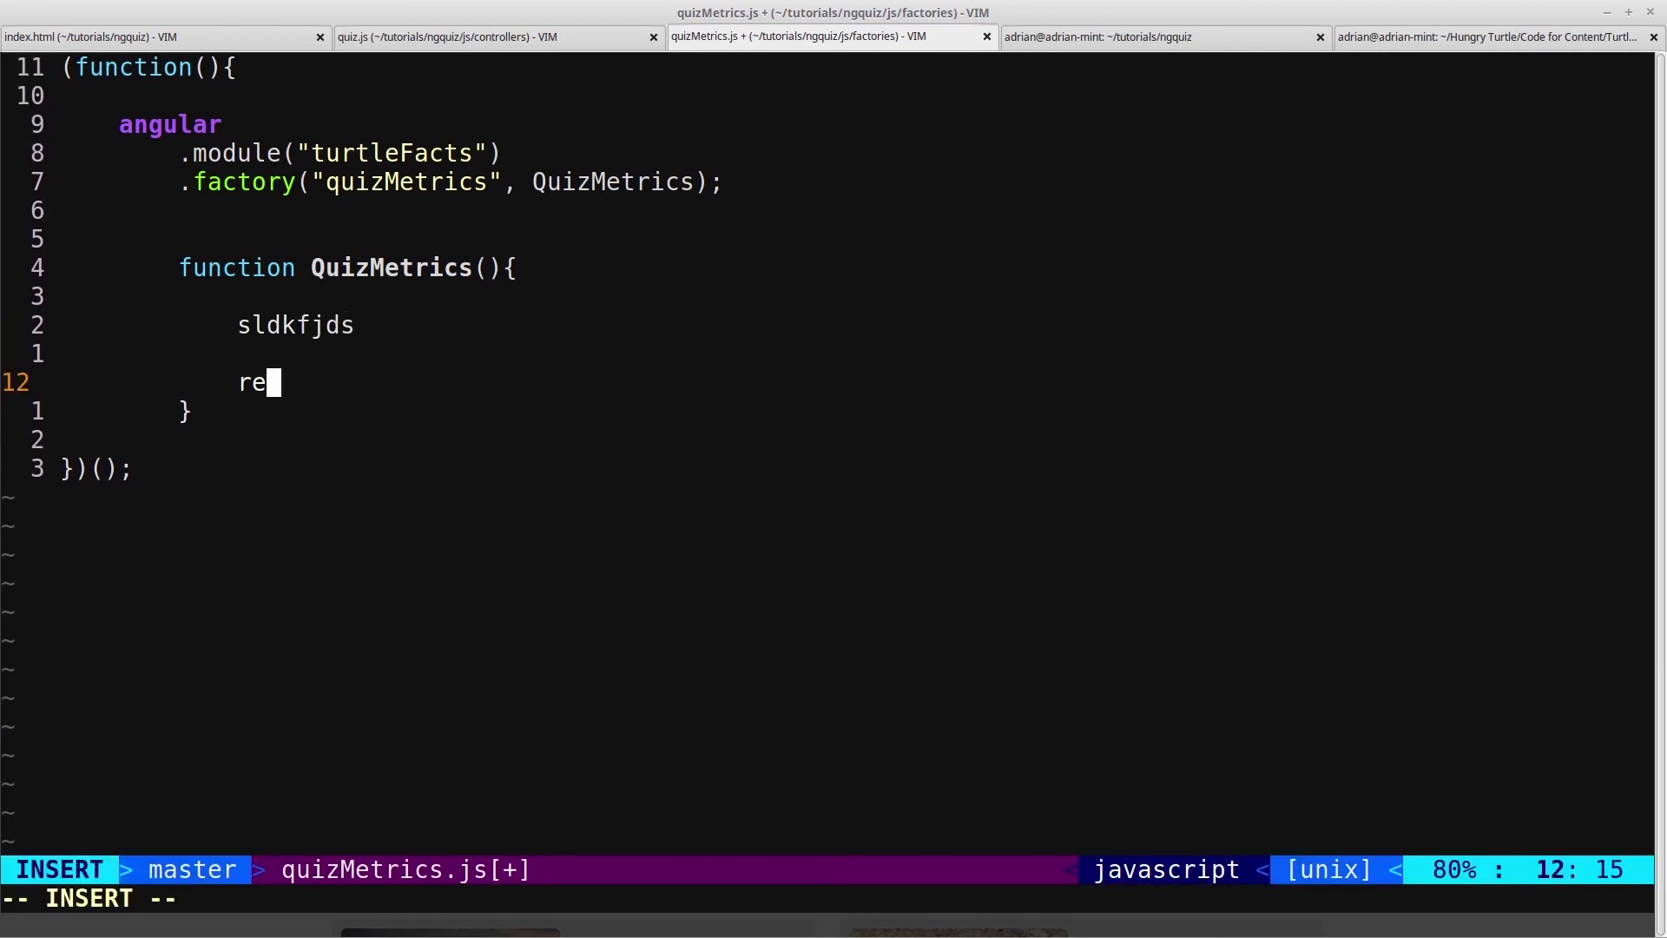
text(turn s)
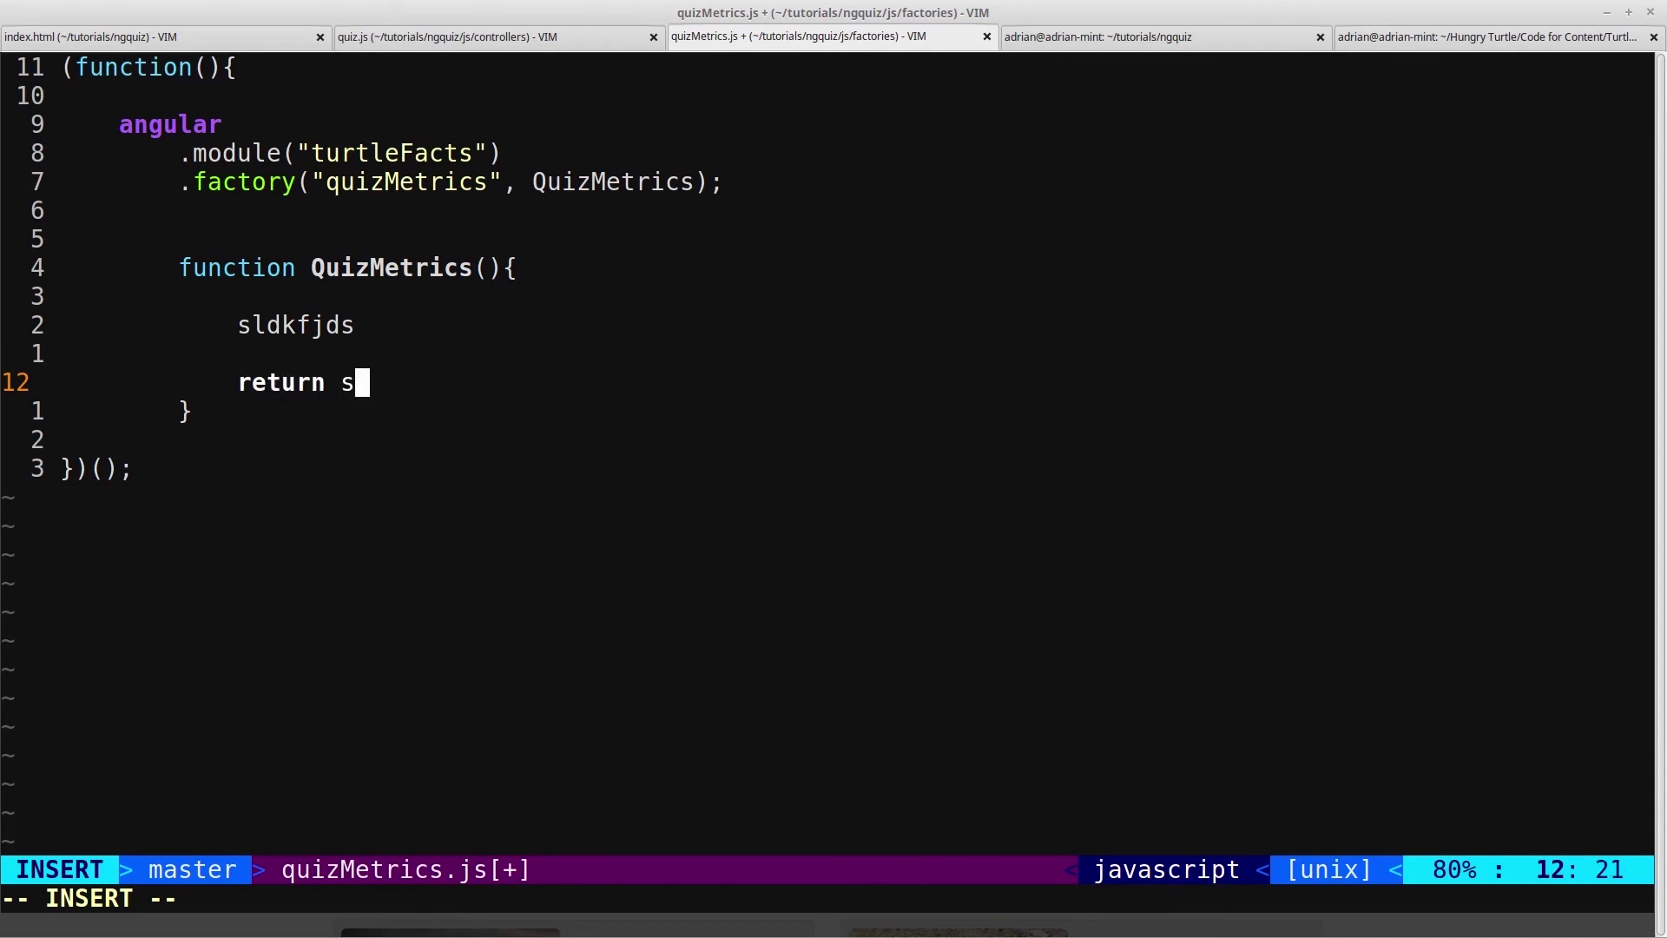
text(fd;)
key(Escape)
Delete the test lines with dd and save quizMetrics.js.
key(k)
key(k)
key(d)
key(d)
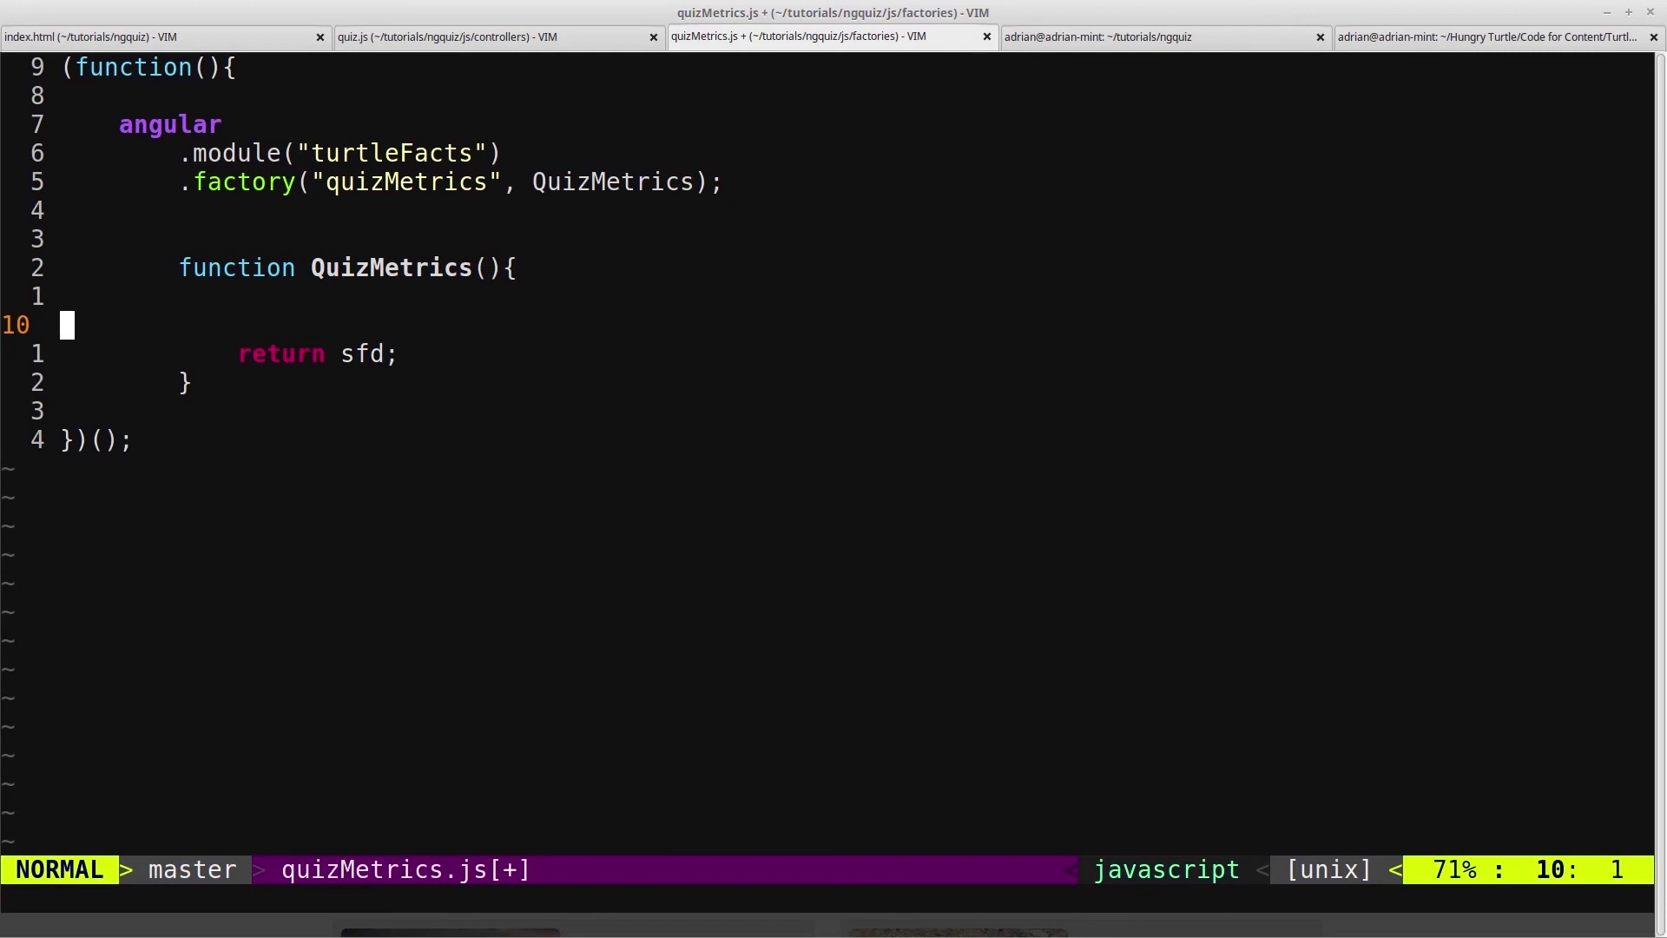
key(j)
key(d)
key(d)
text(kd:w)
key(Return)
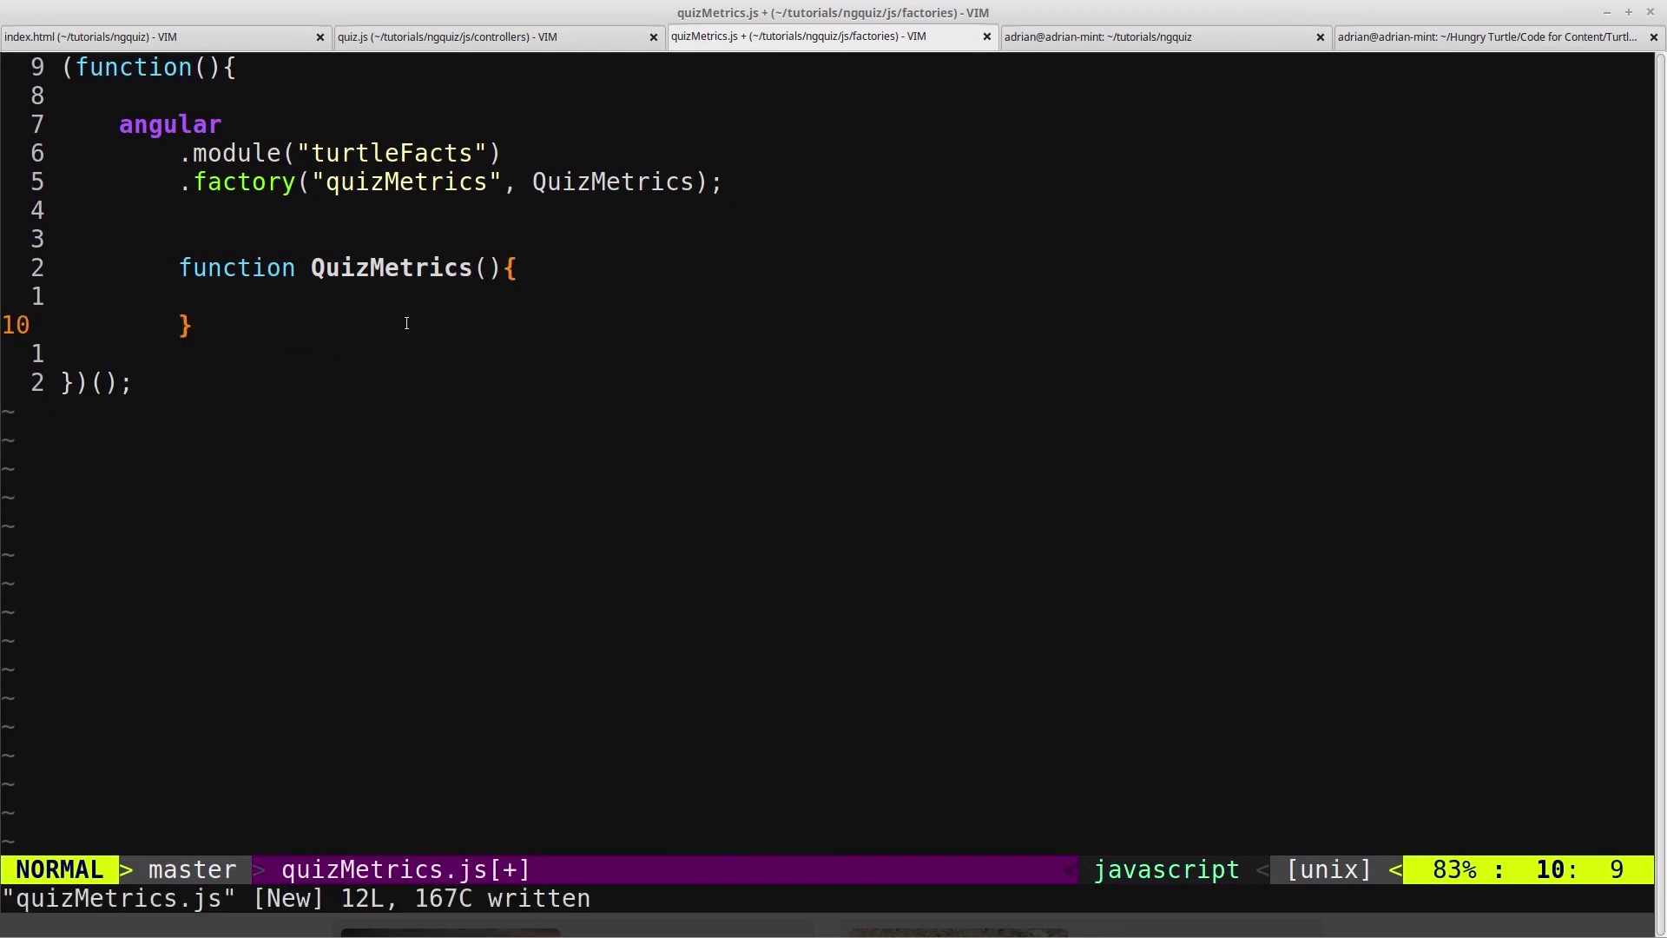
key(k)
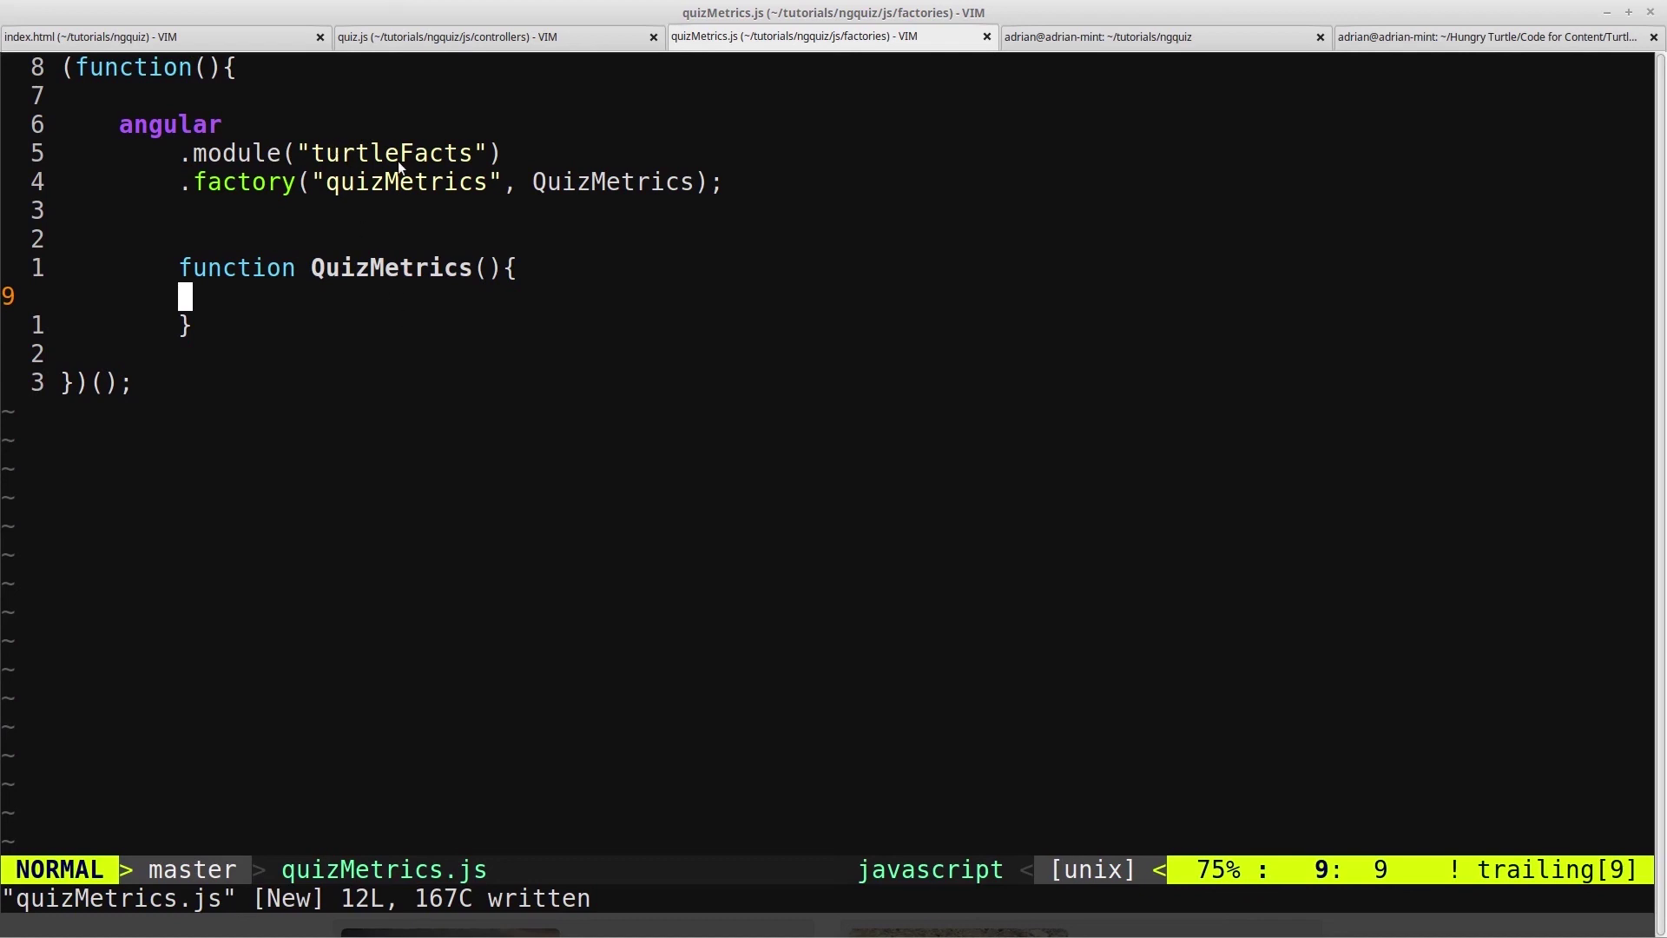
Declare var quizObj = { quizActive: false } in QuizMetrics and save to trigger jshint.
key(S)
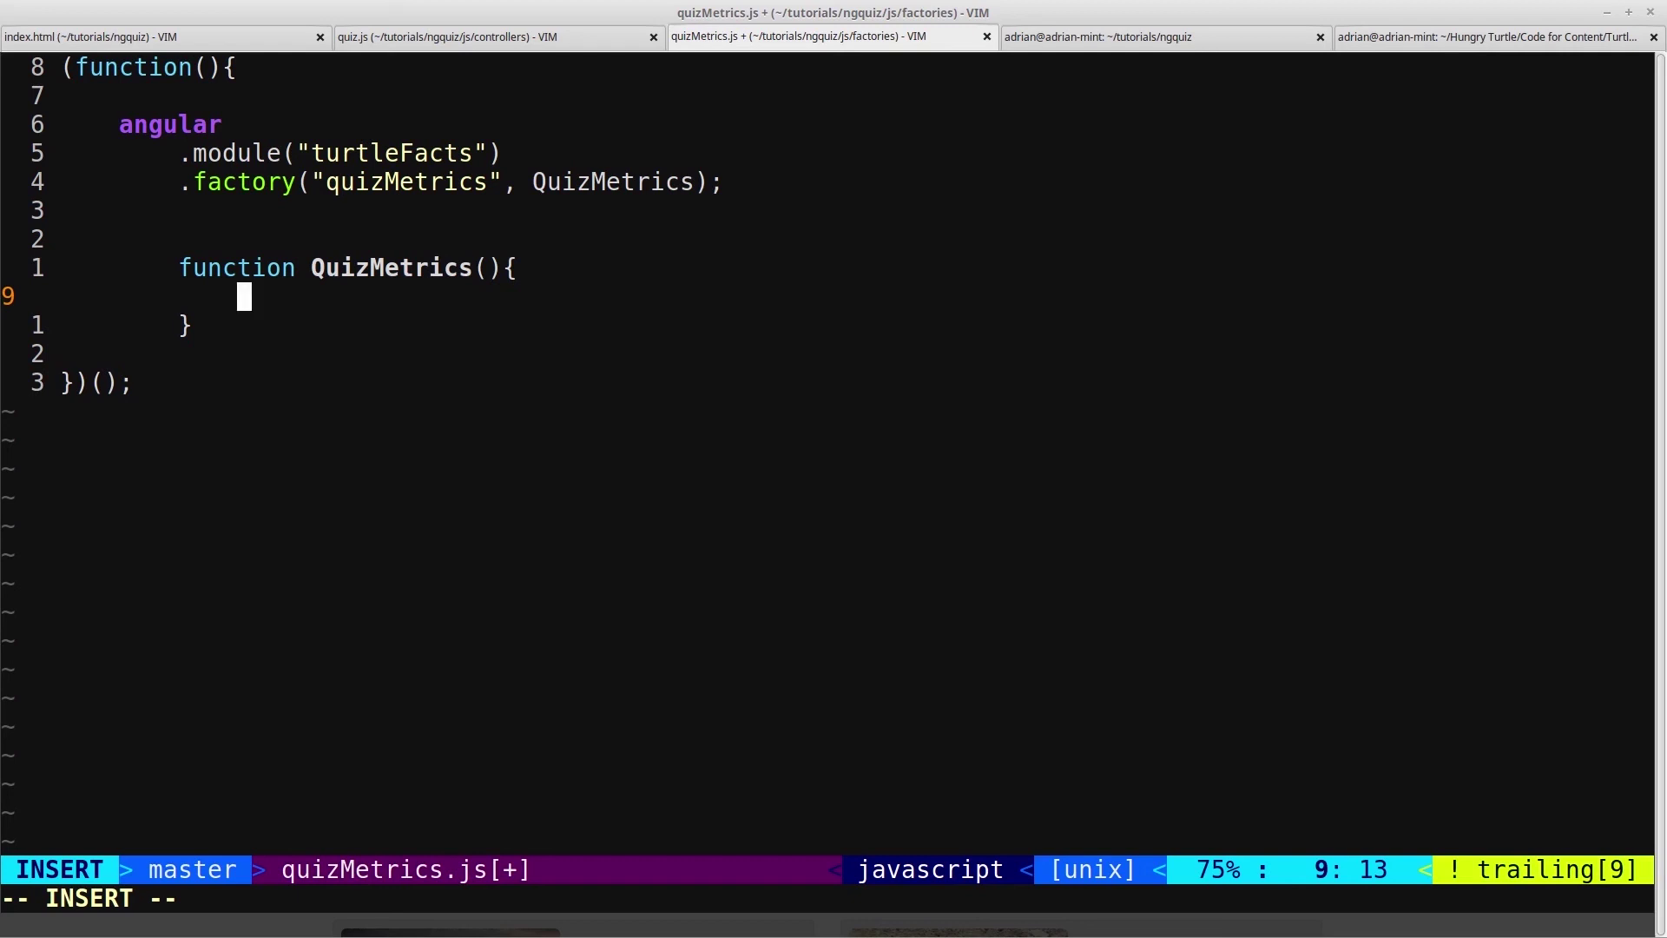
text(var)
text( quiz)
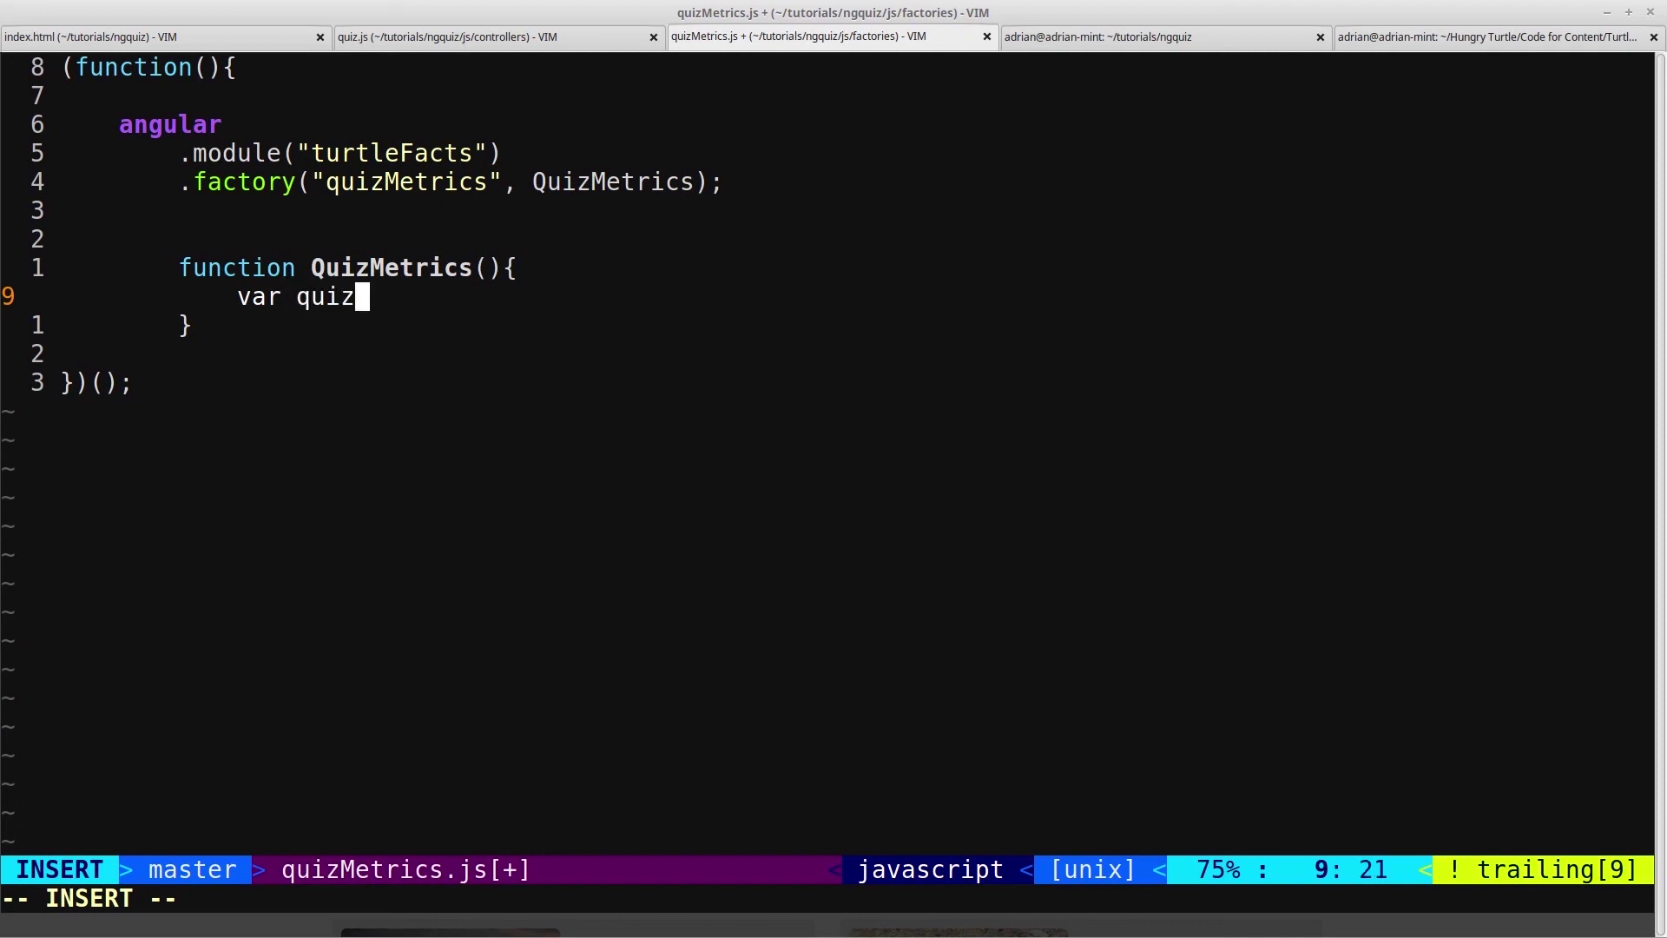
text(Obj =)
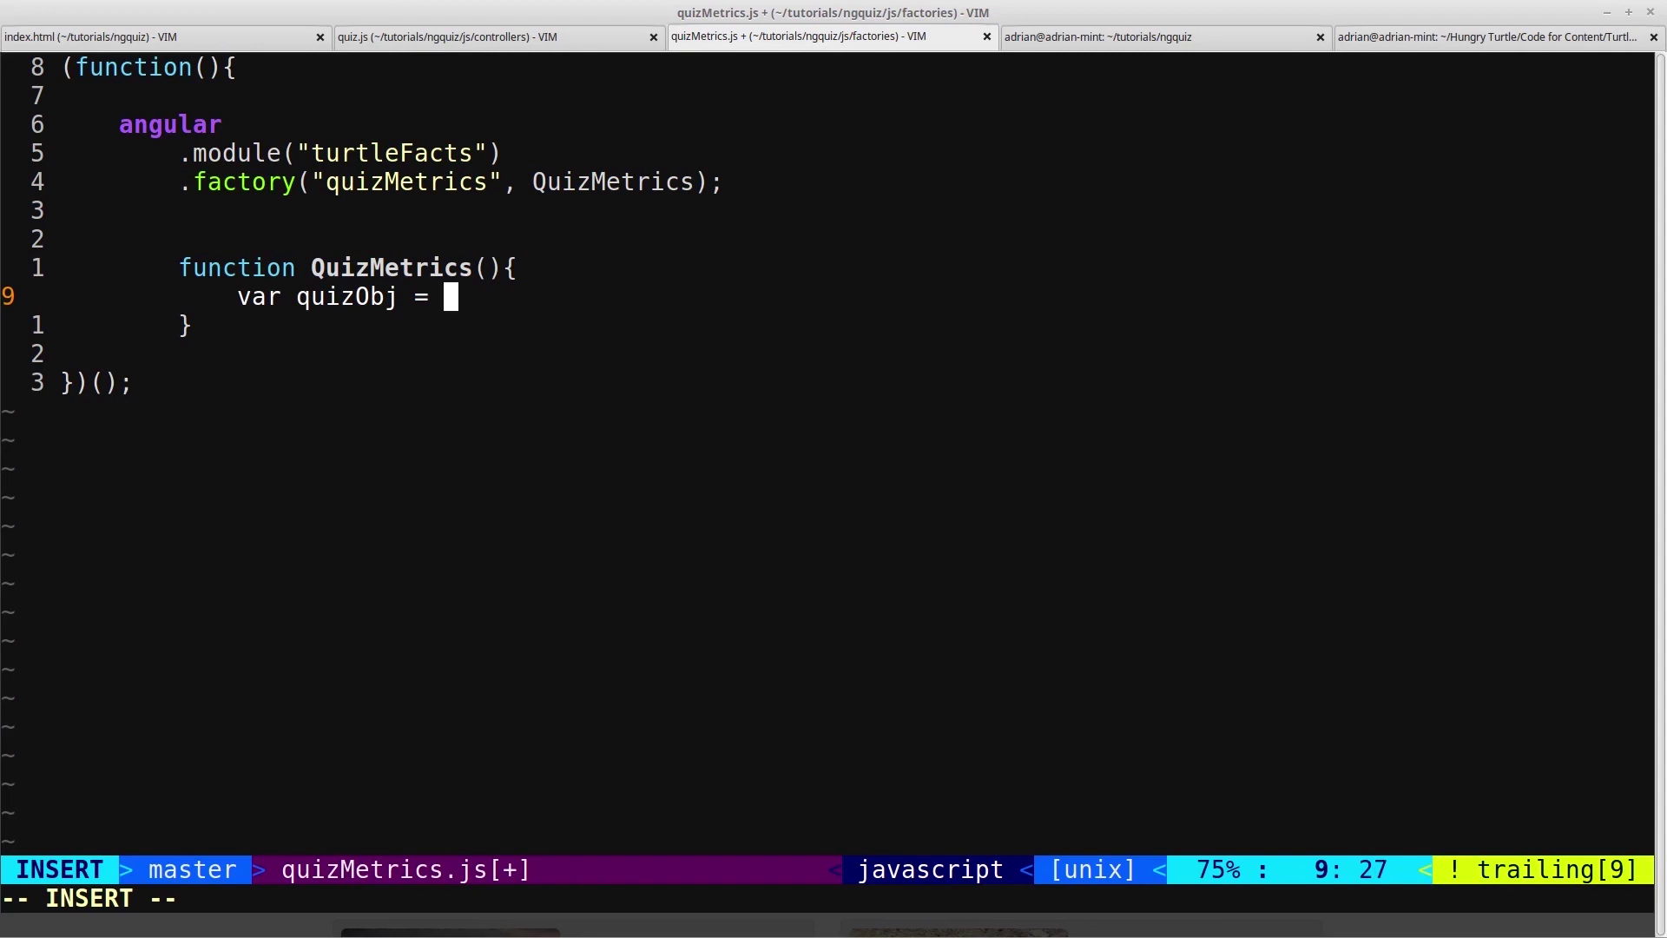
text( {)
key(Return)
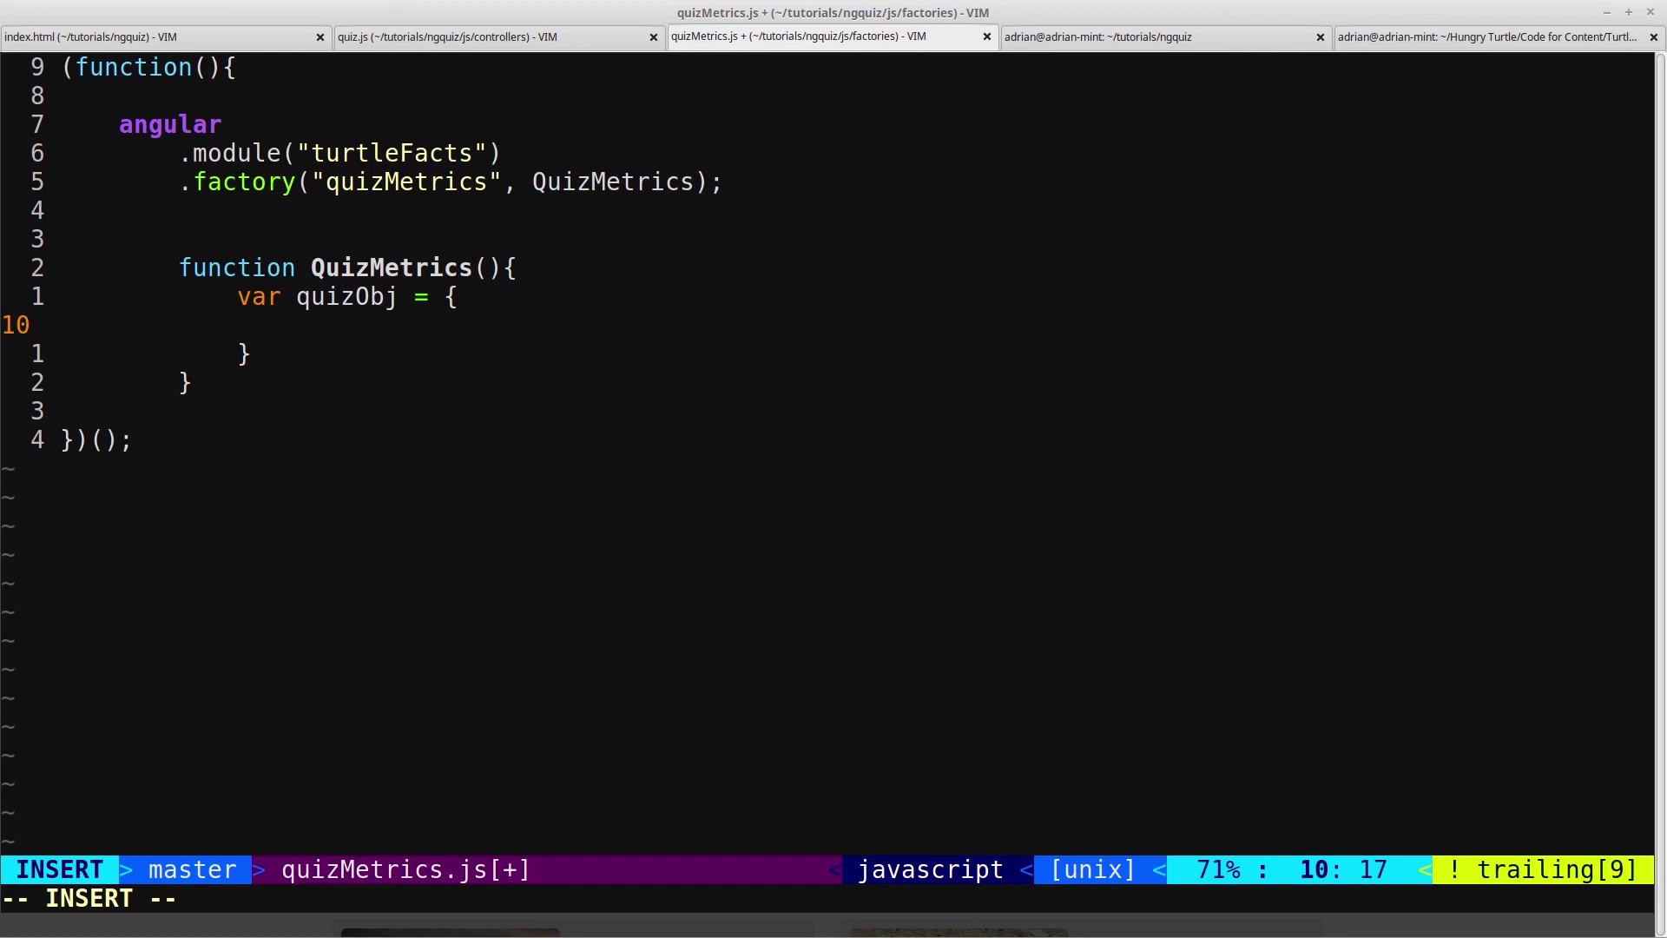
text(quiz)
text(Active)
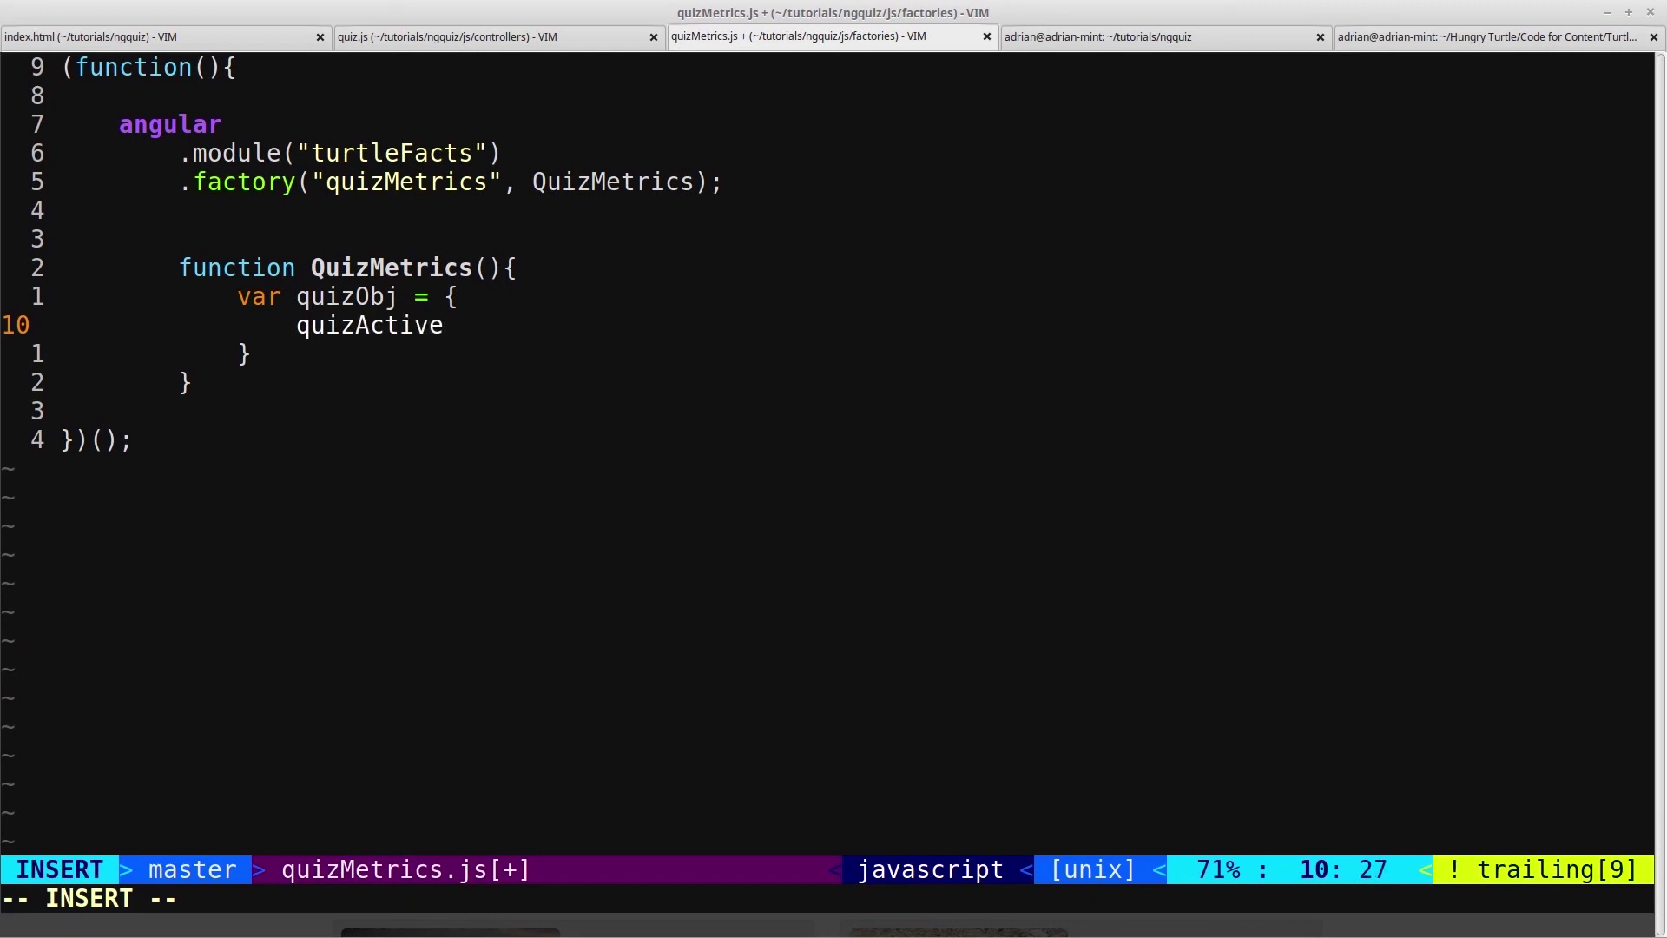
text(: false)
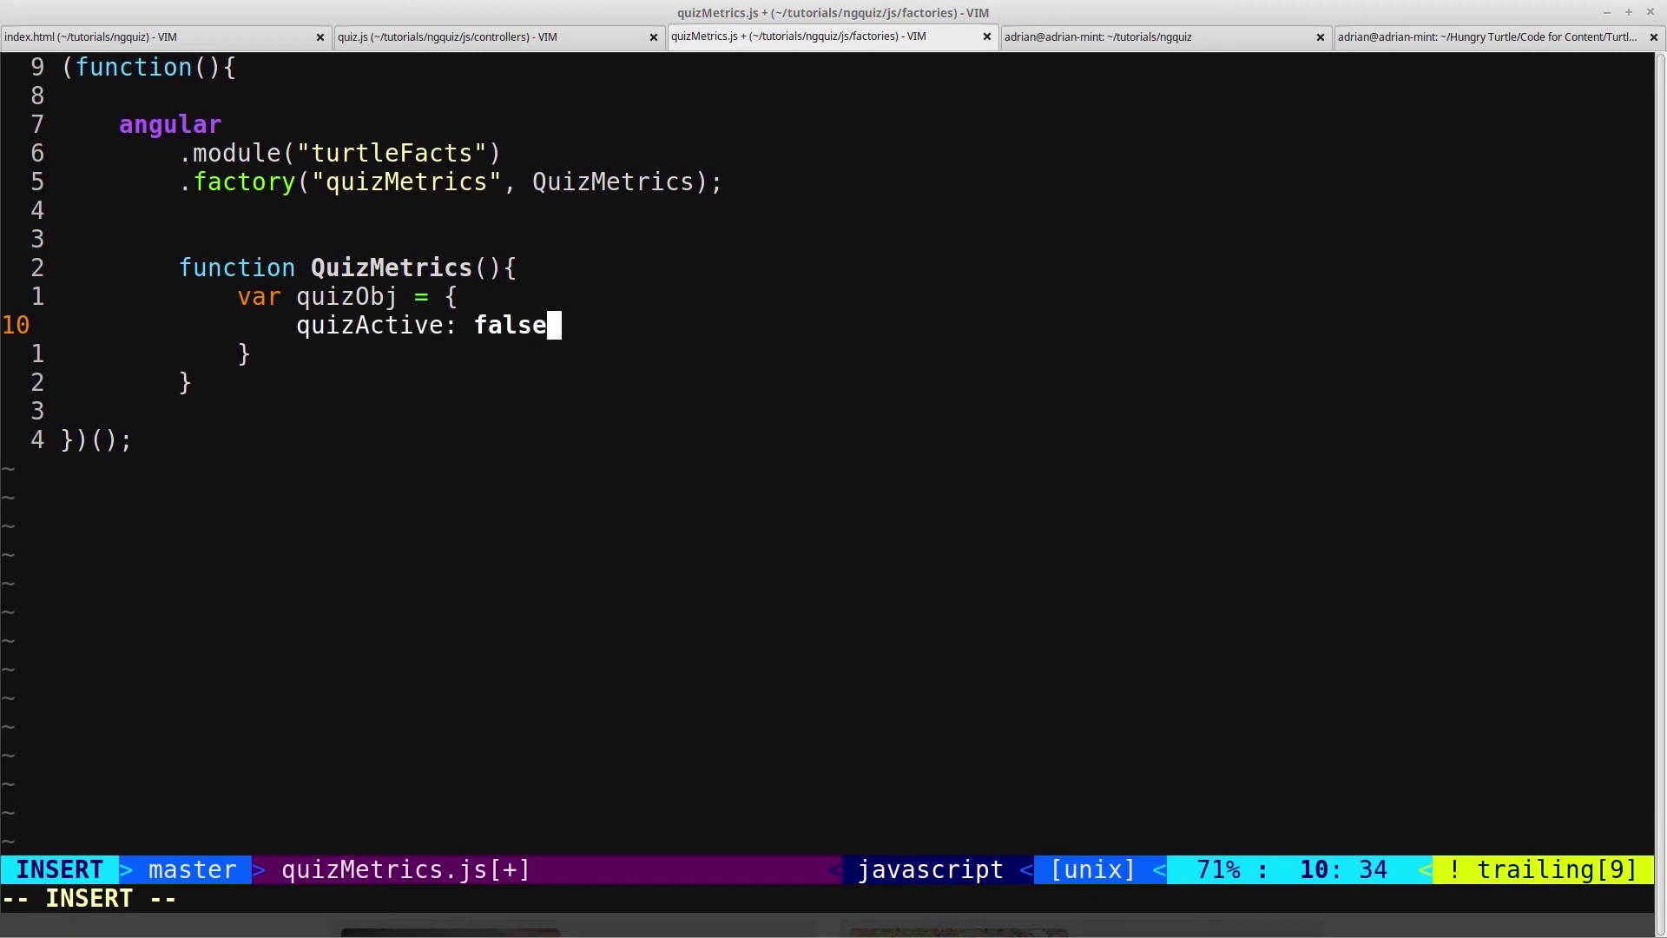
key(Escape)
text(:w)
key(Return)
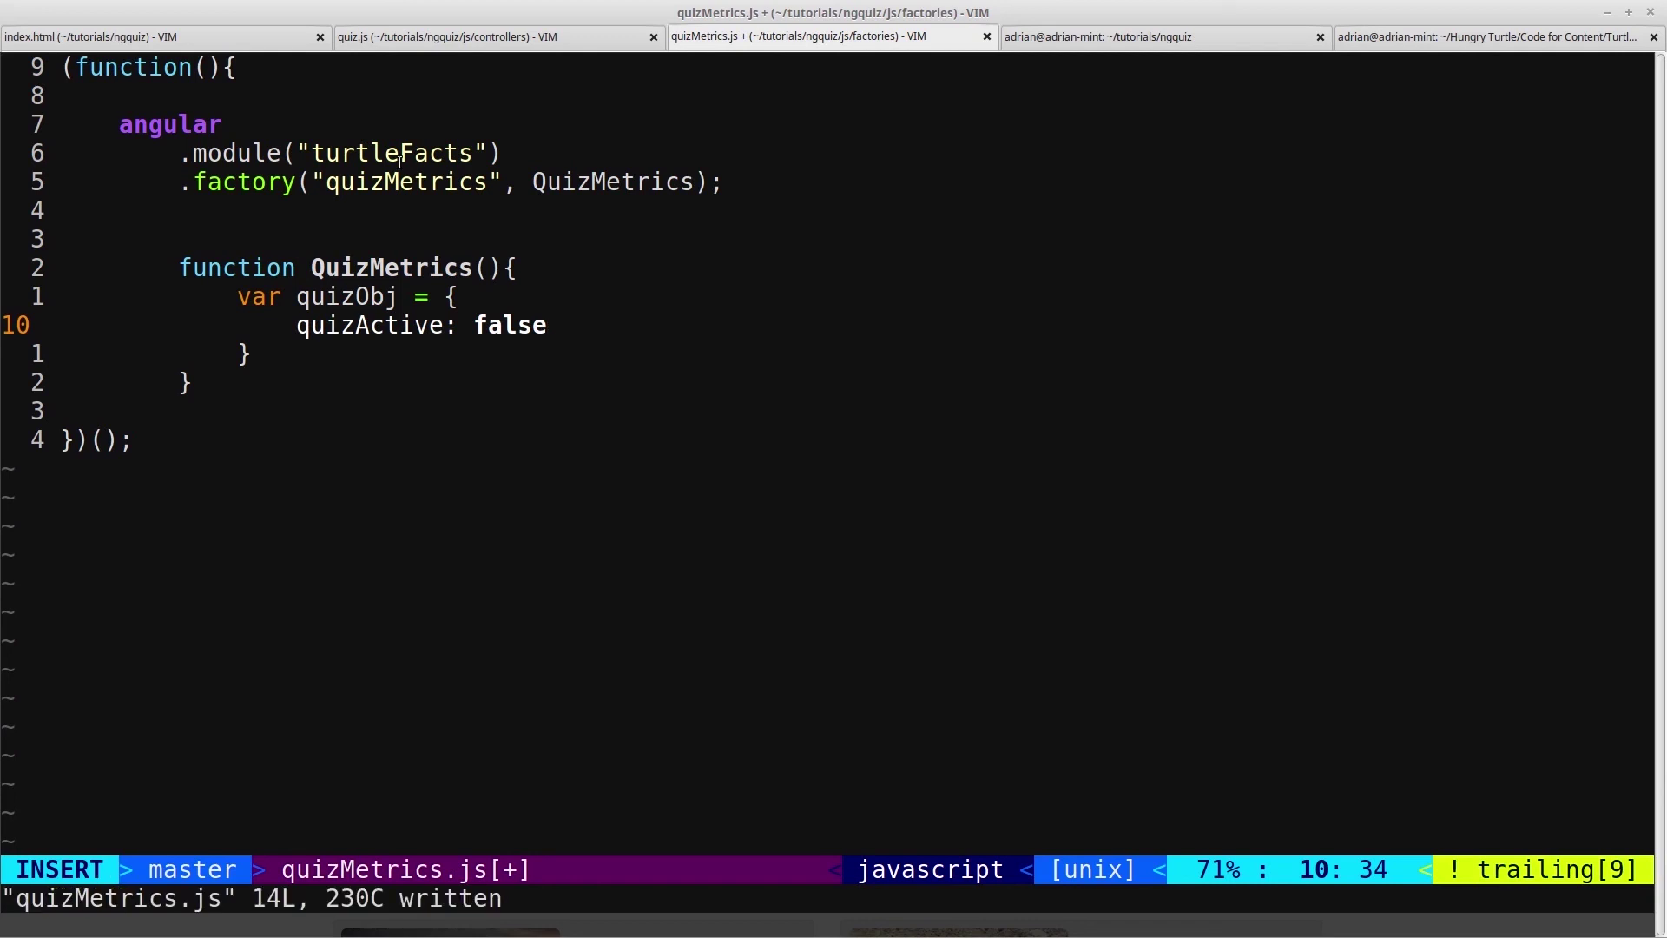
Add the missing semicolon after quizObj's closing brace and save again.
key(Return)
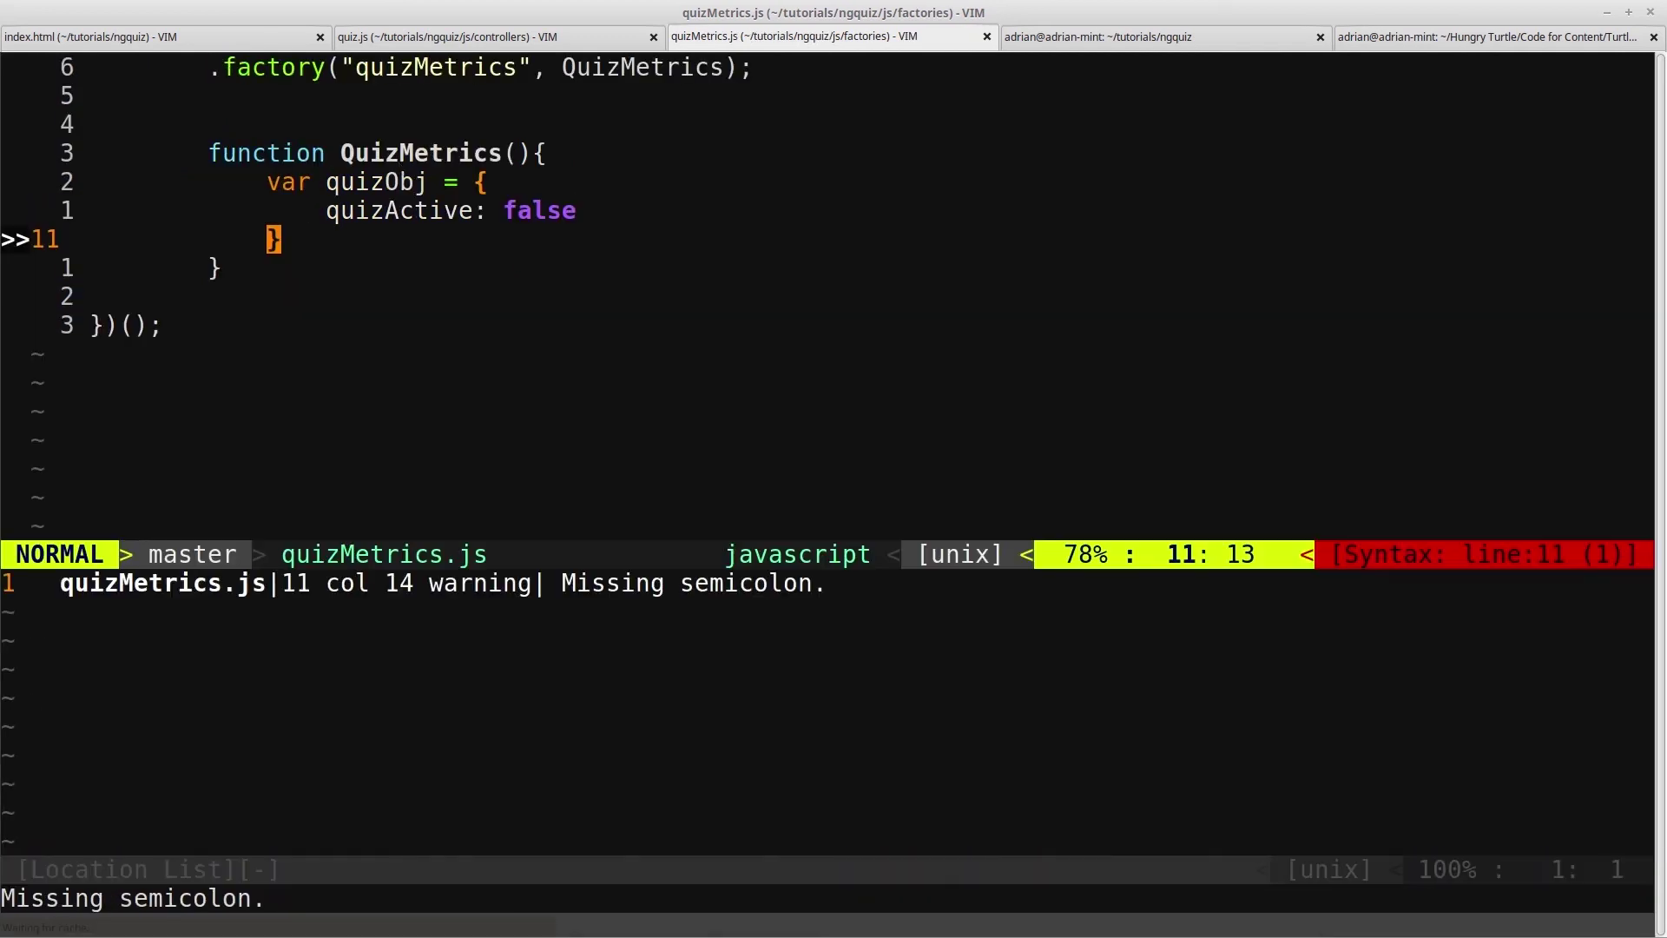
text(A;)
key(Escape)
text(:w)
key(Return)
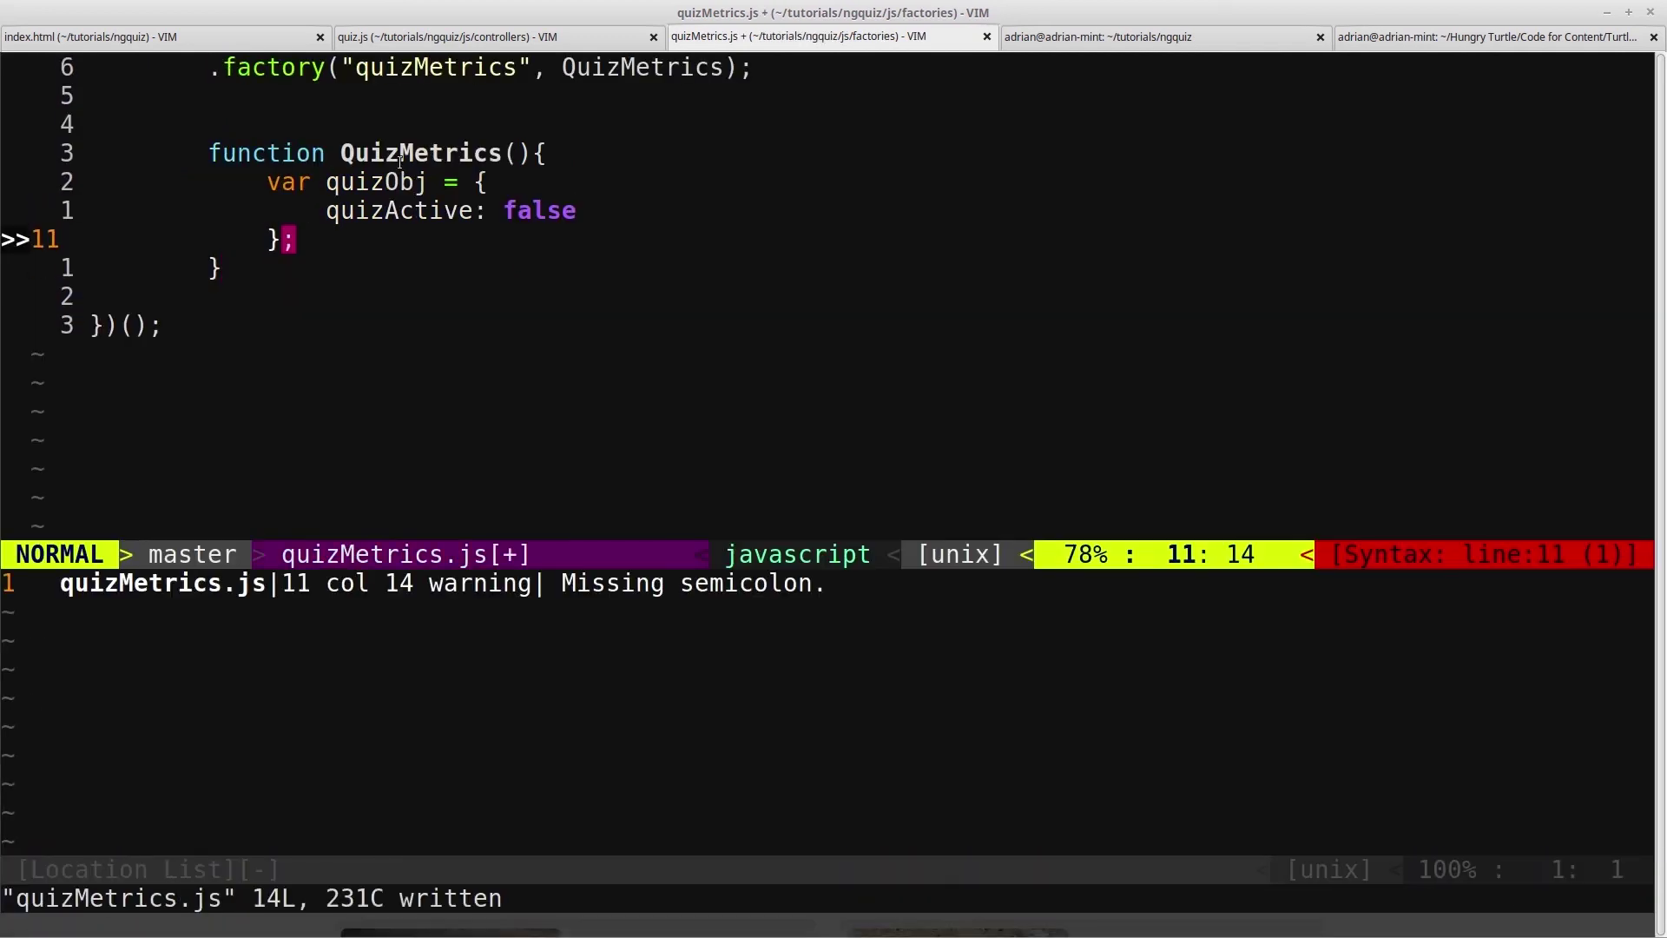
key(k)
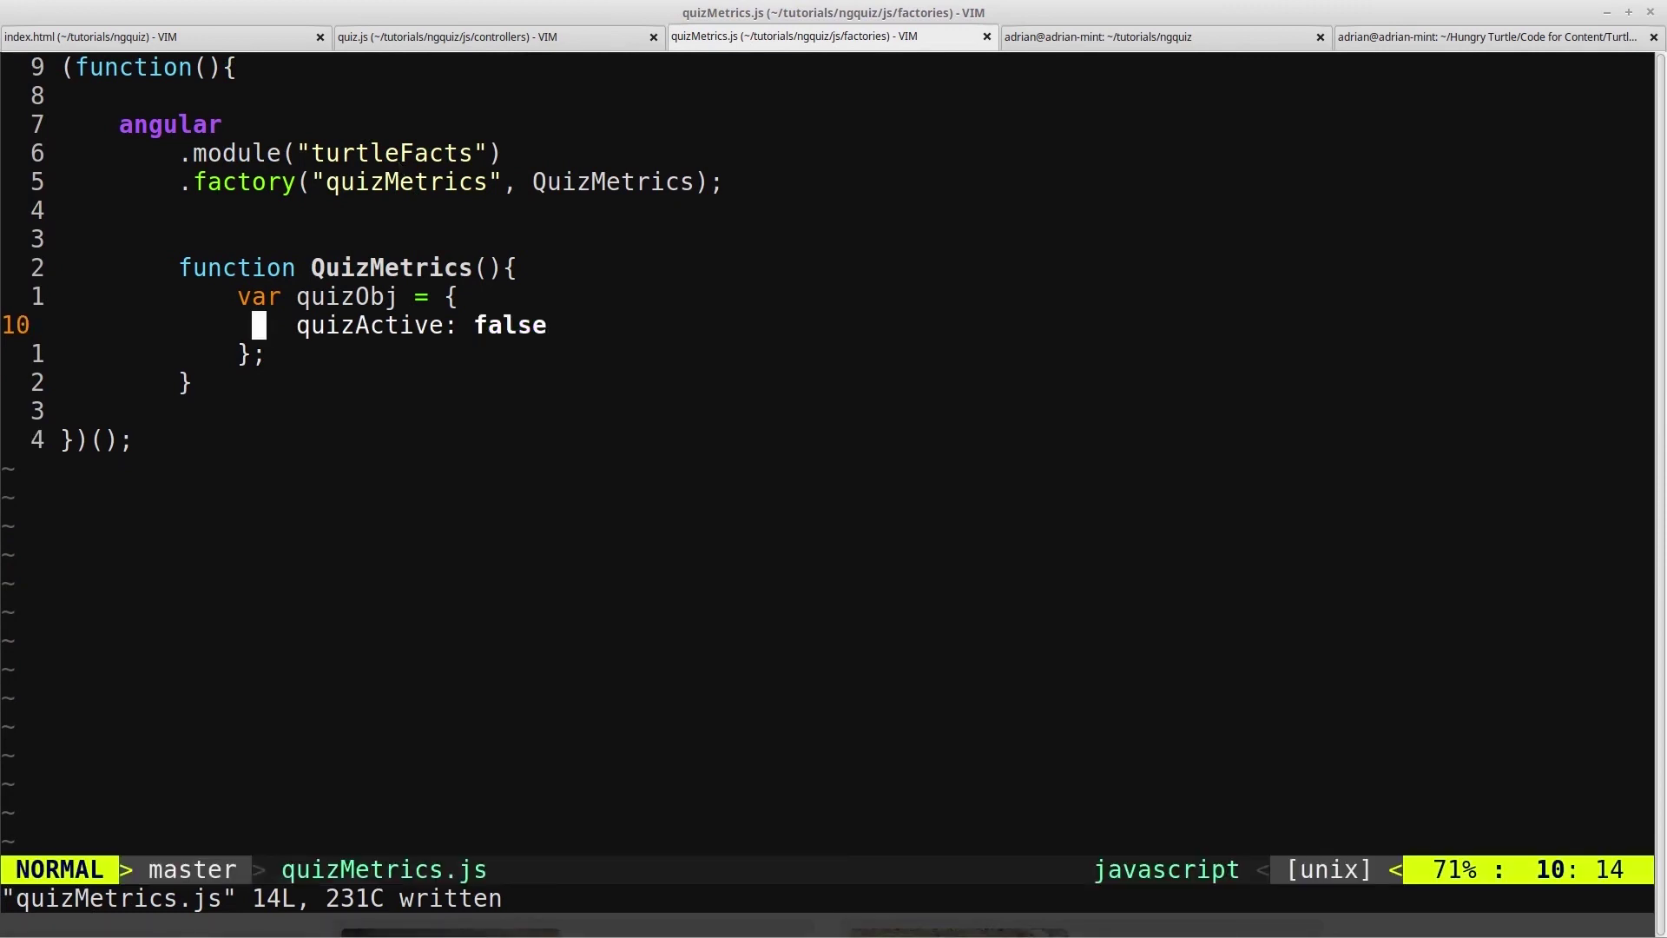
Load list.js with :e list.js and review ListController, briefly checking quizMetrics.js.
click(464, 39)
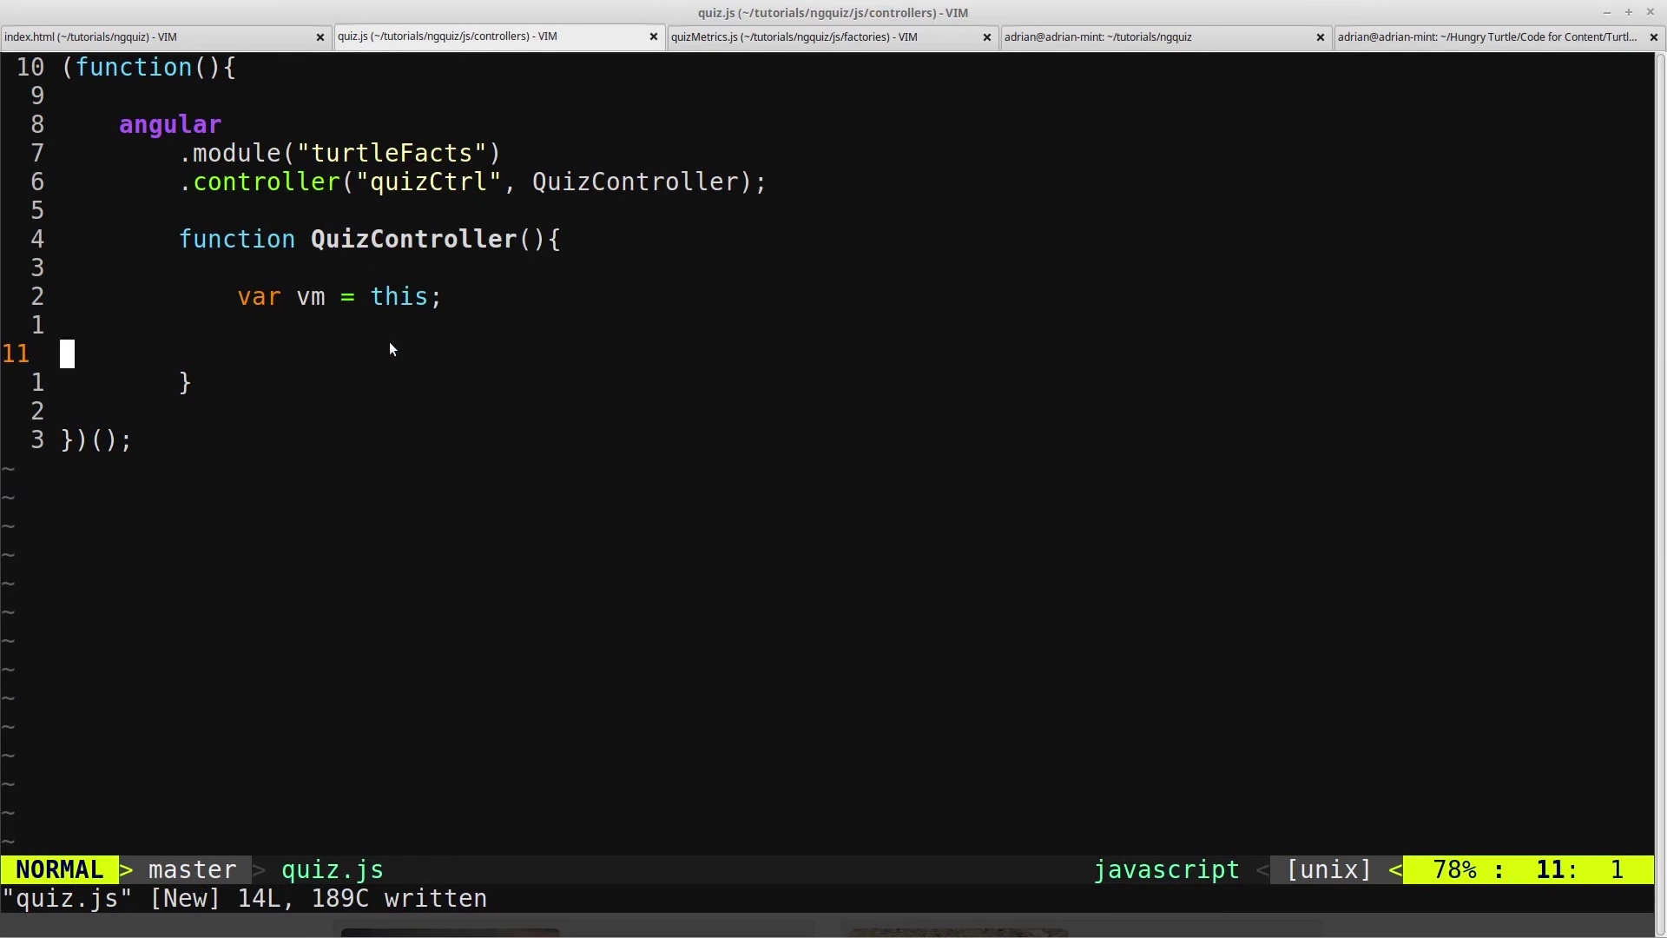
text(:e )
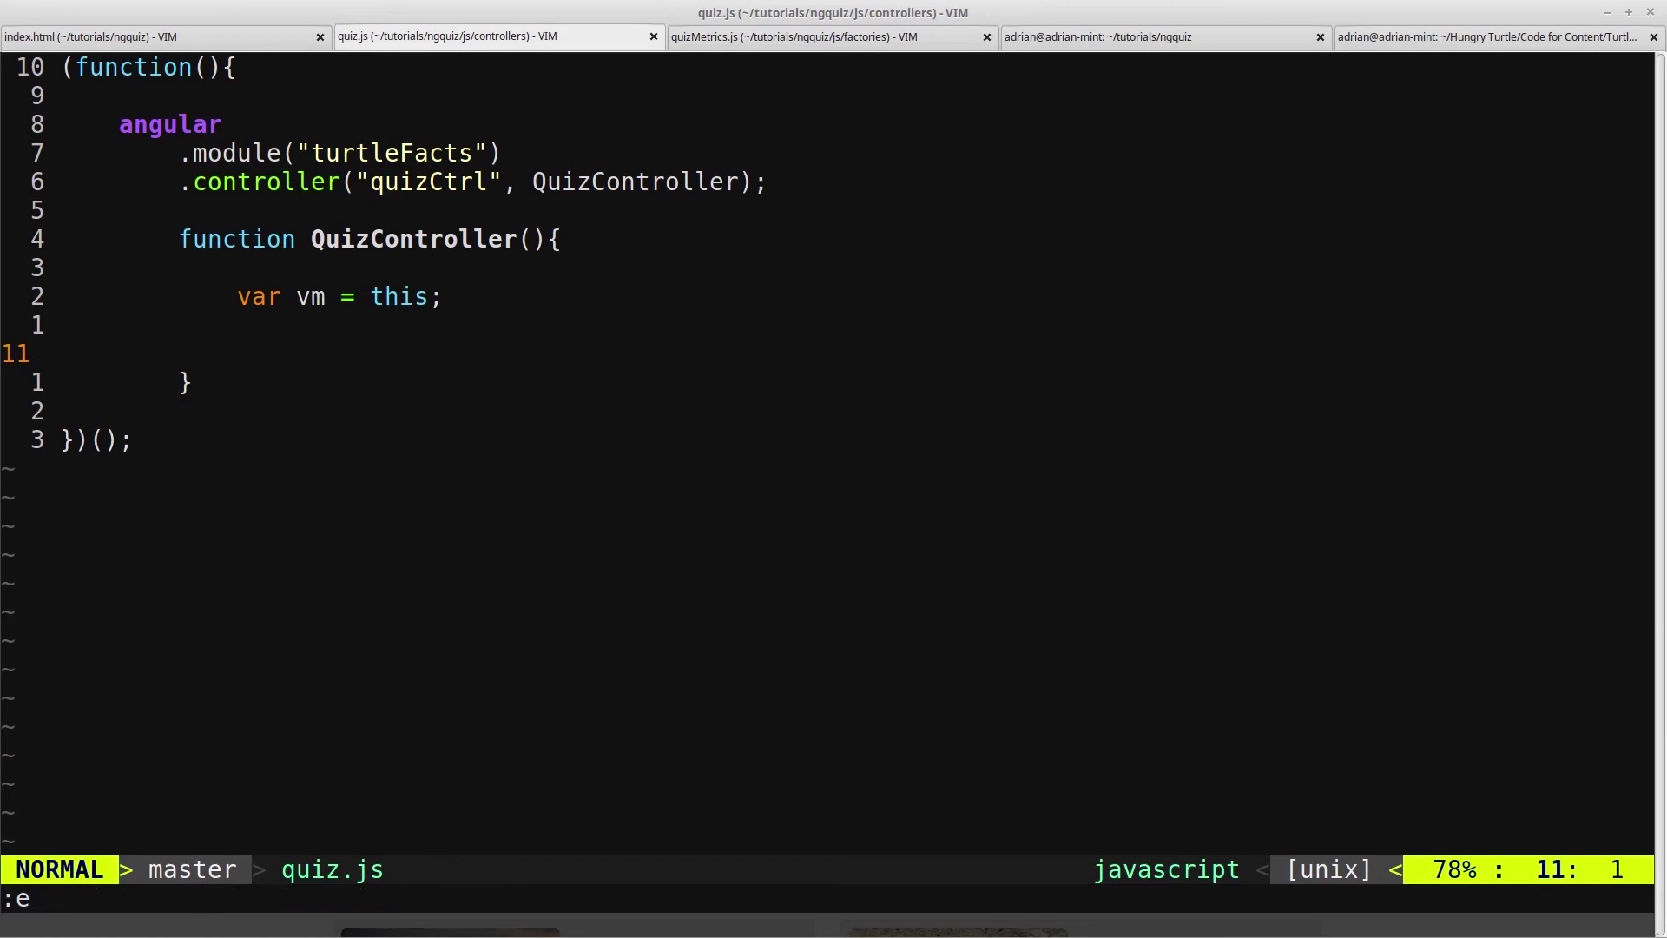
text(list.js)
key(Return)
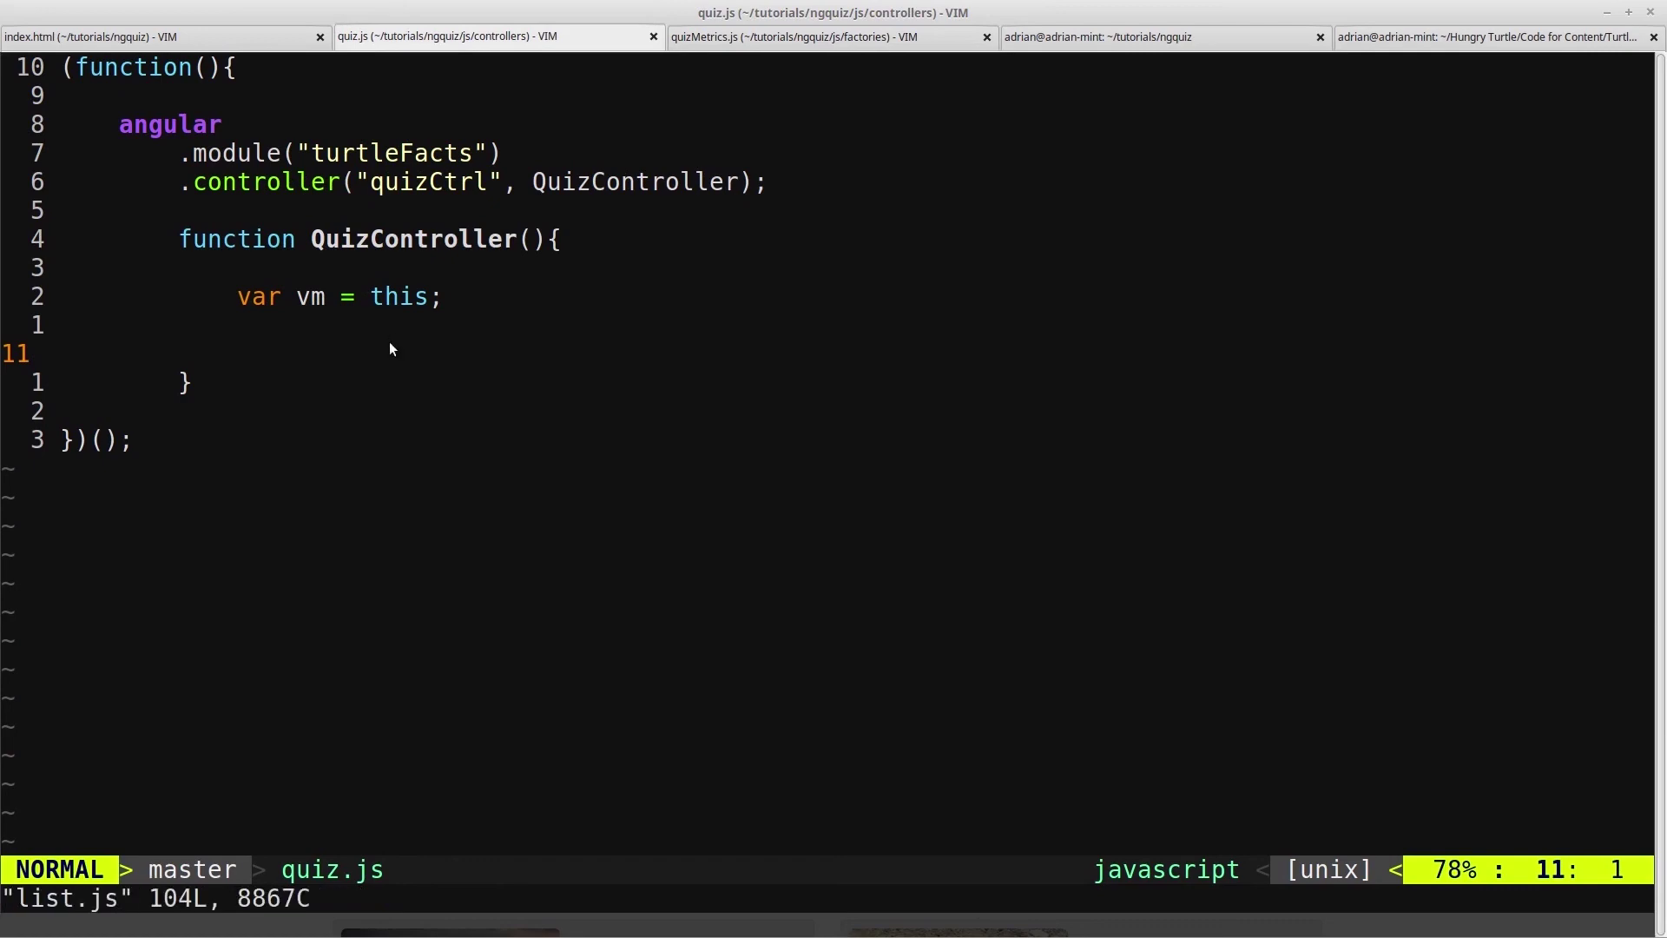
scroll(390, 342, up, 1)
scroll(329, 387, up, 1)
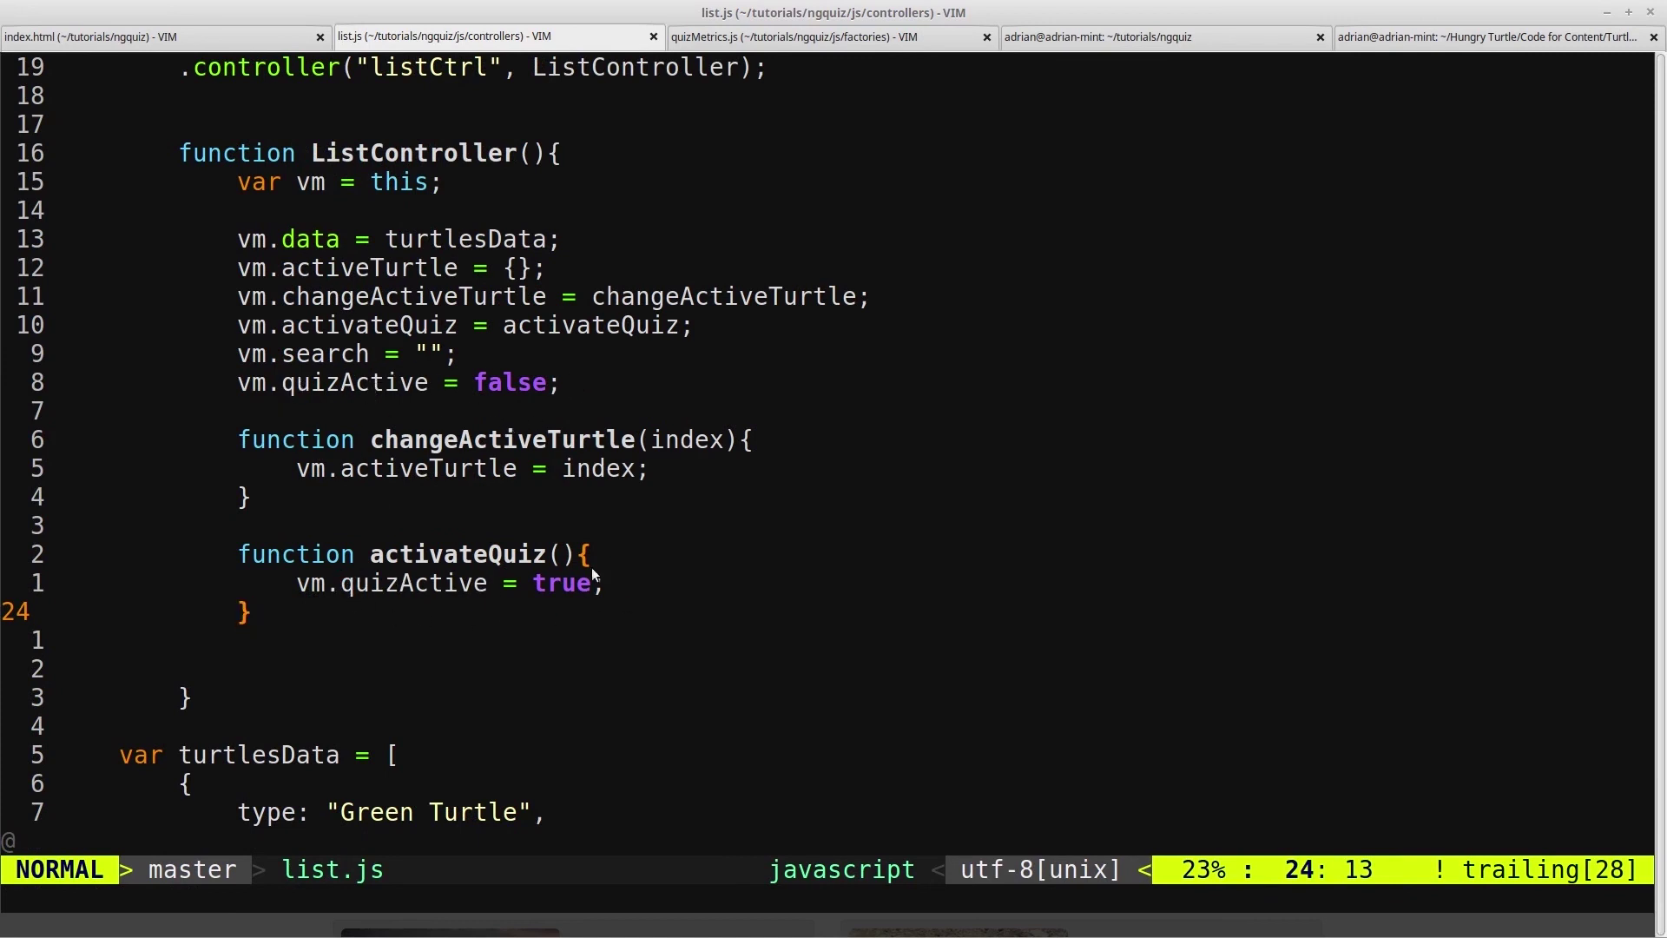
scroll(374, 590, up, 1)
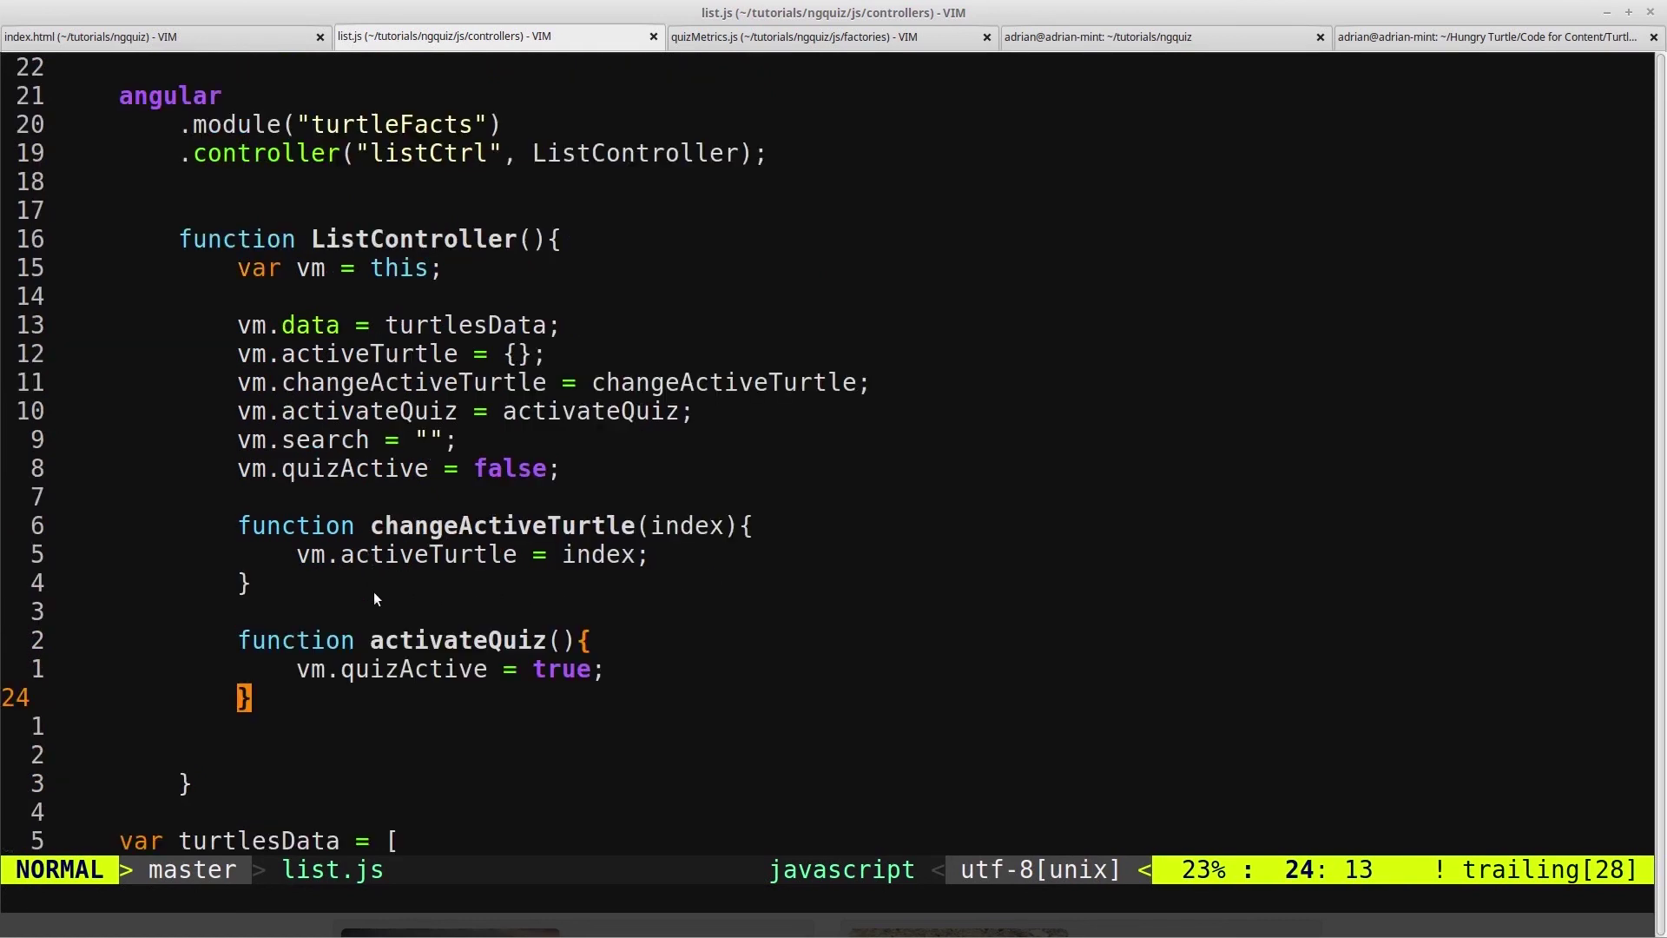
key(ctrl+y)
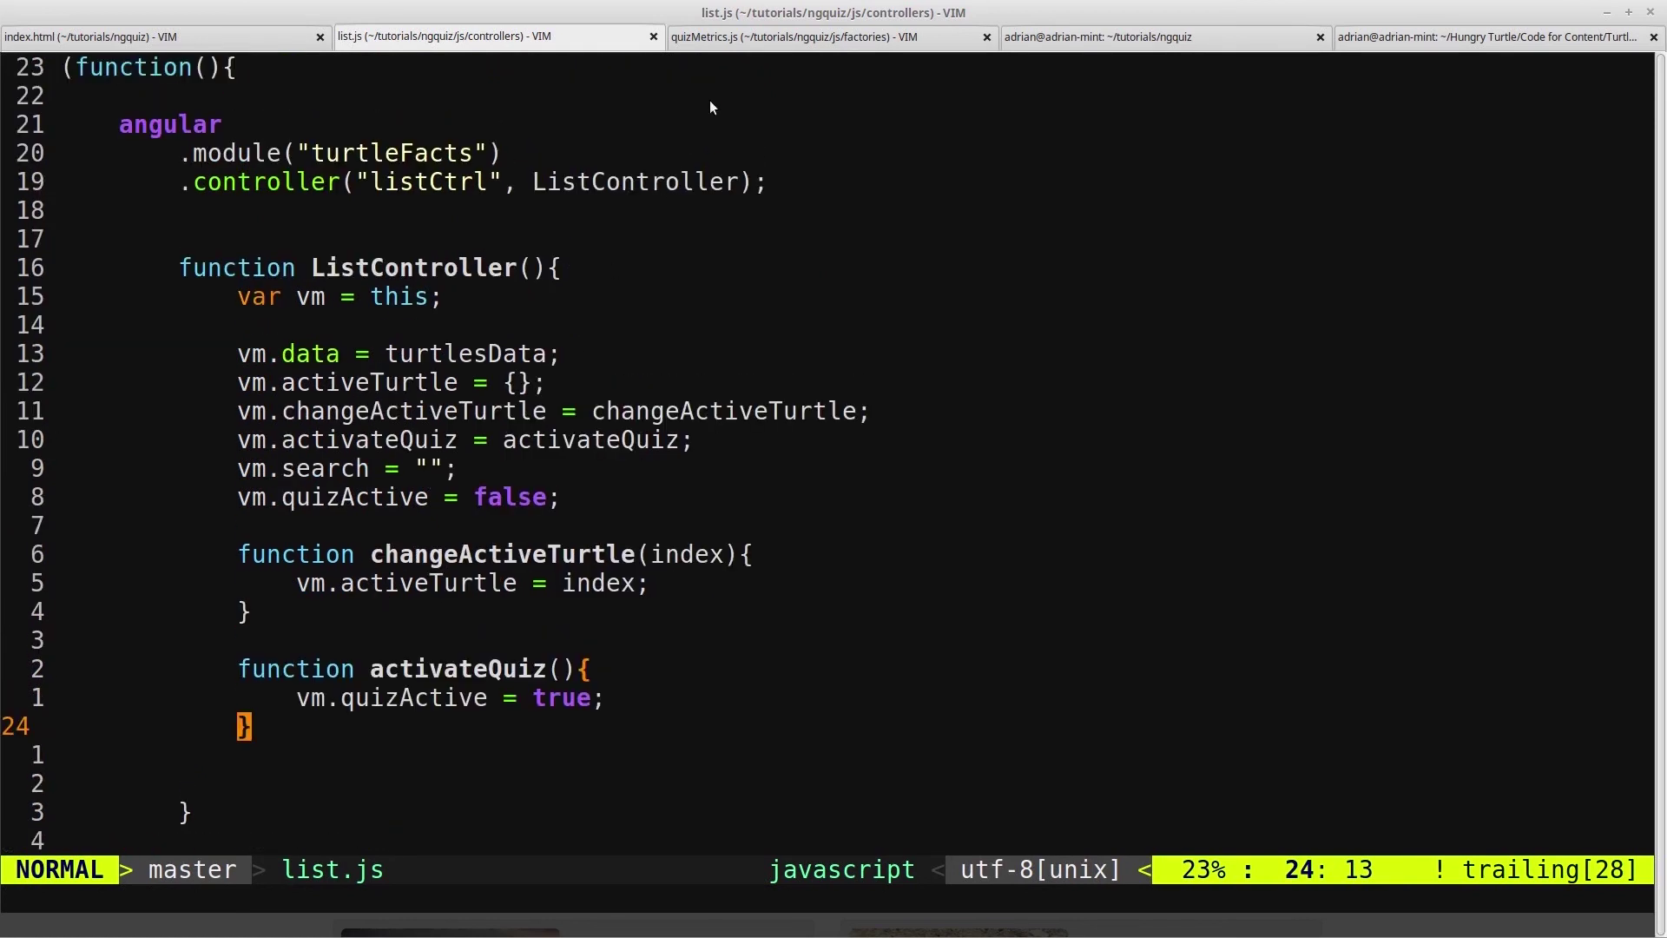
click(719, 39)
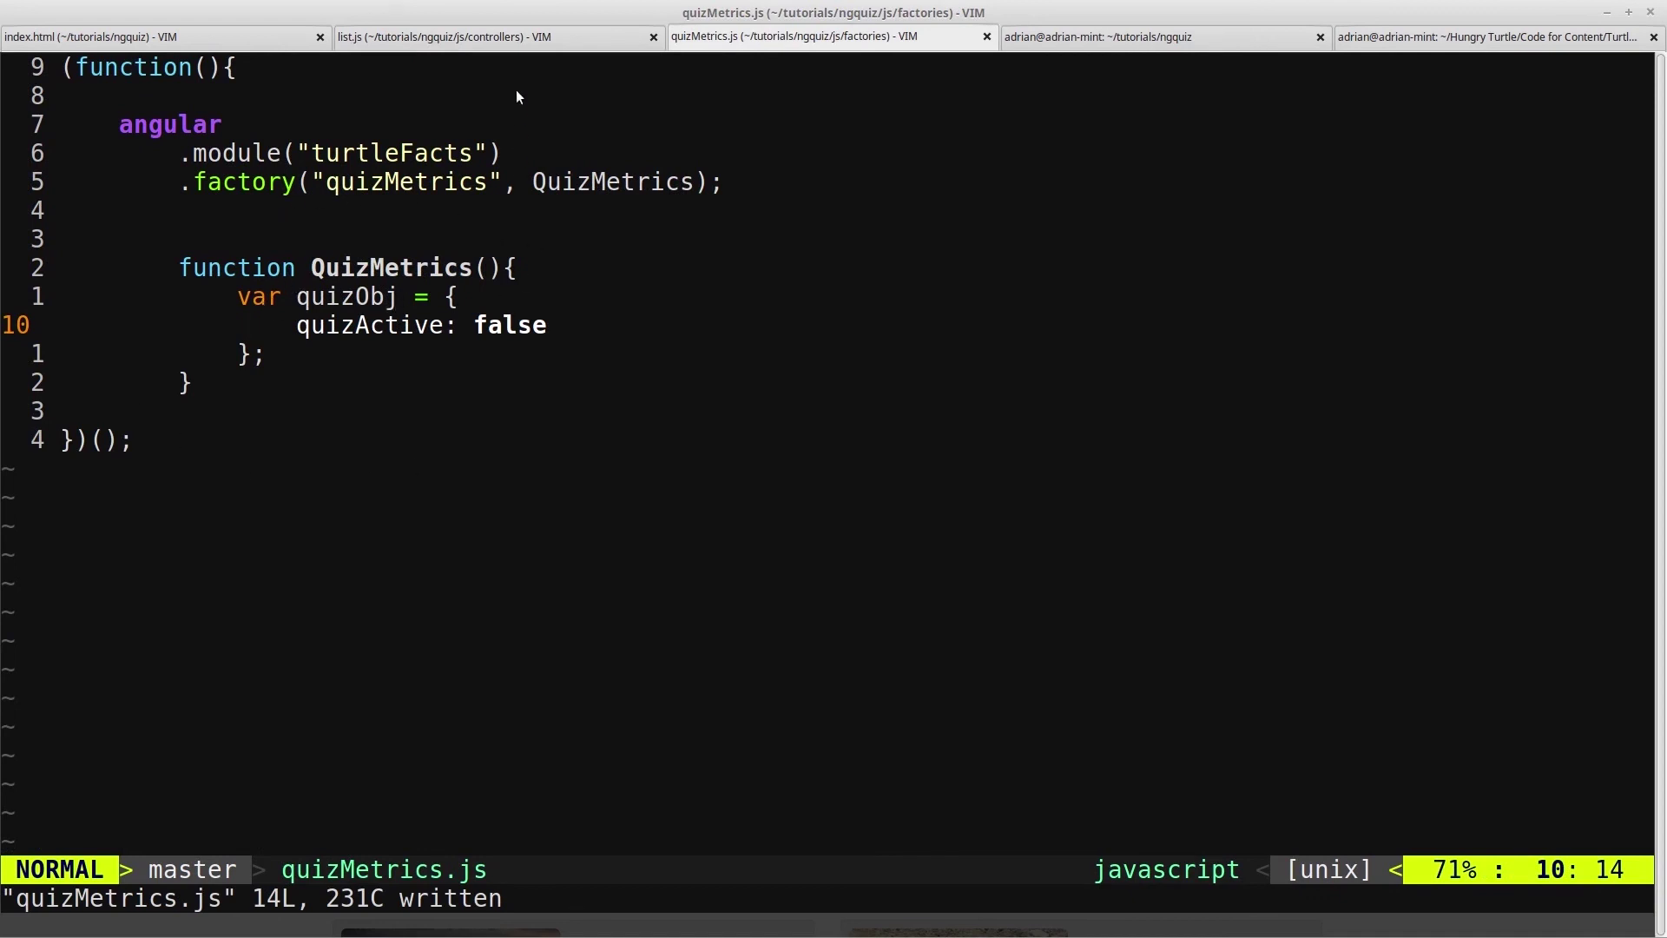
click(502, 37)
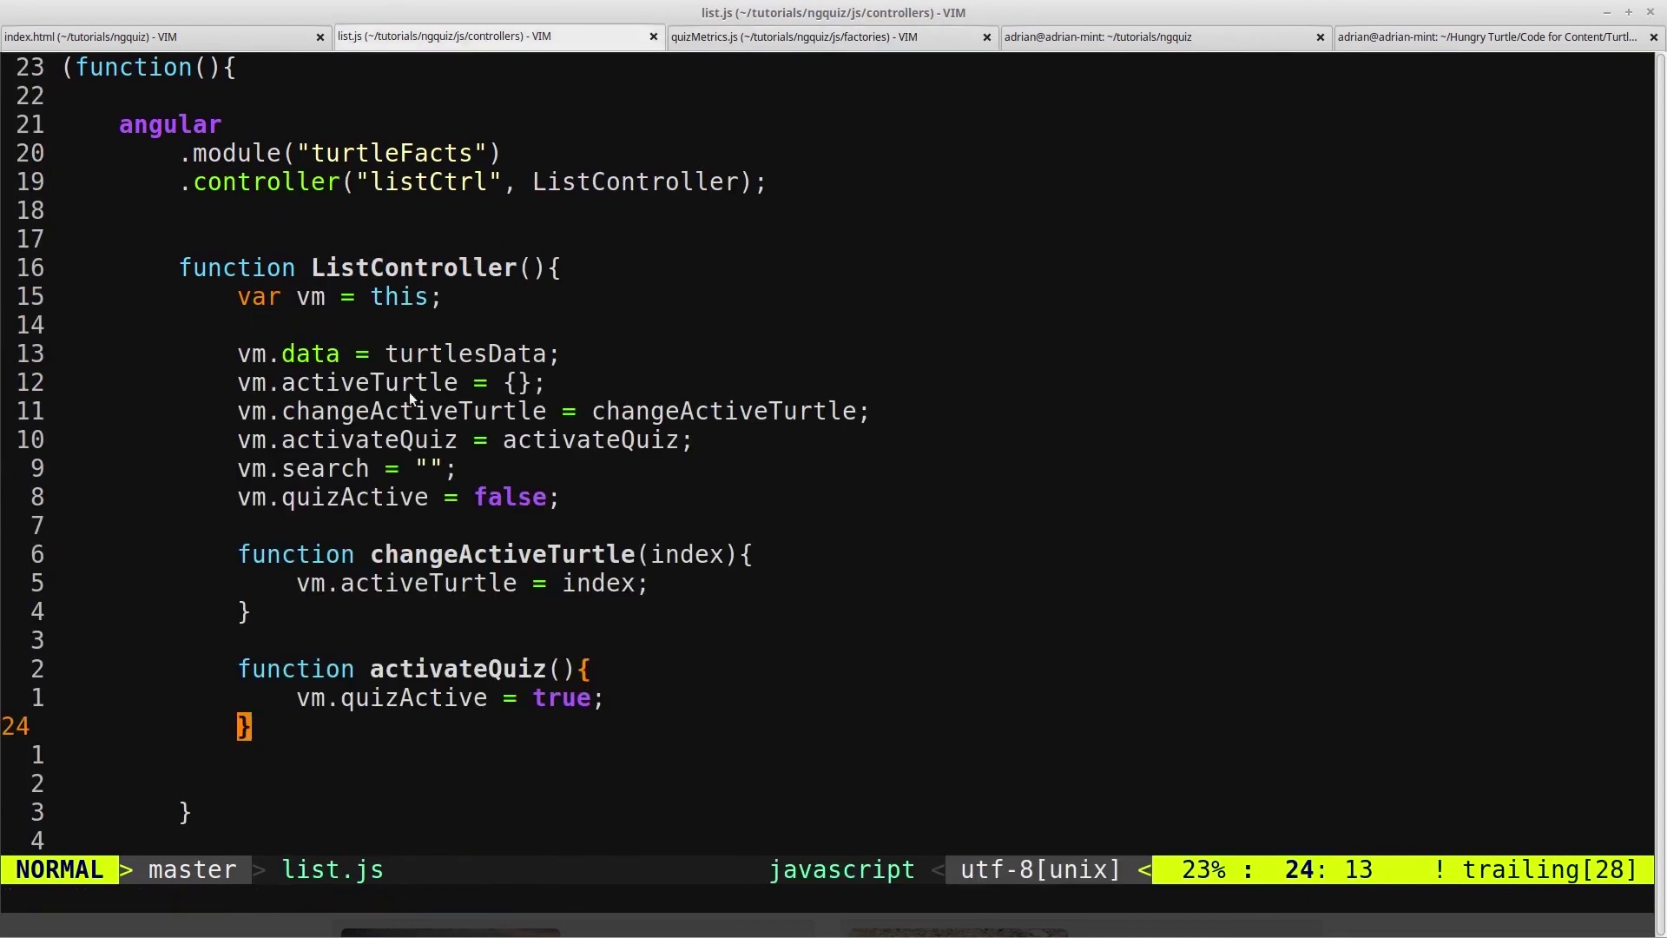